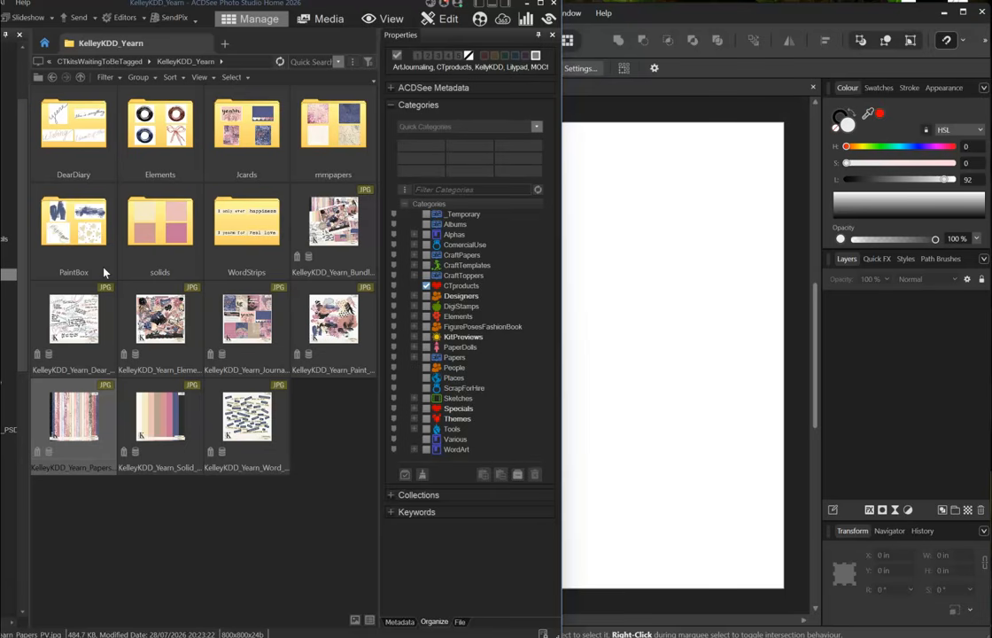
- Open the mmpapers folder and place the pale cream Mixed Media Papers 17 onto the page
click(658, 18)
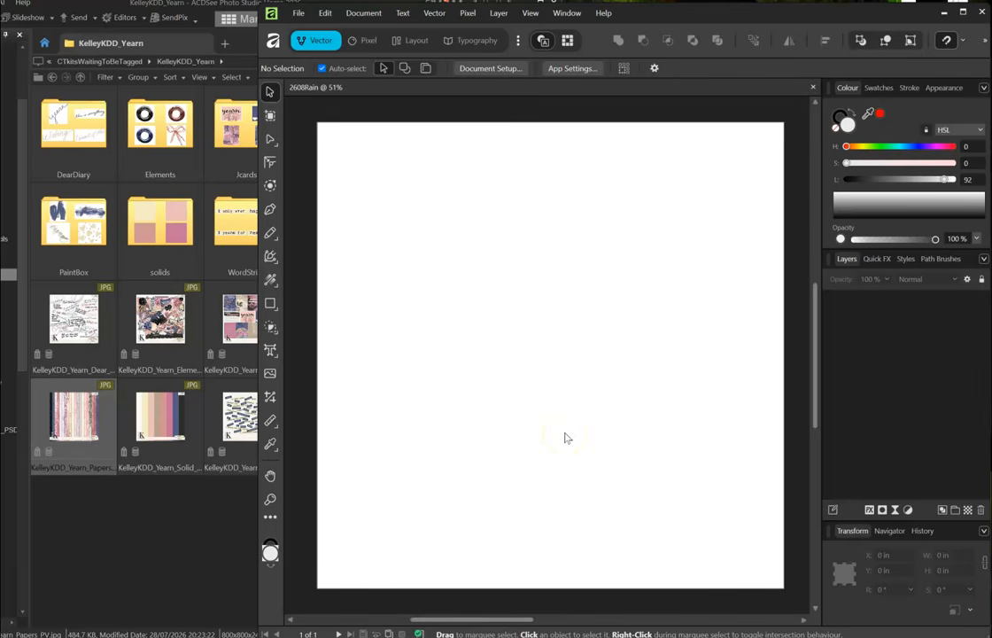
click(169, 236)
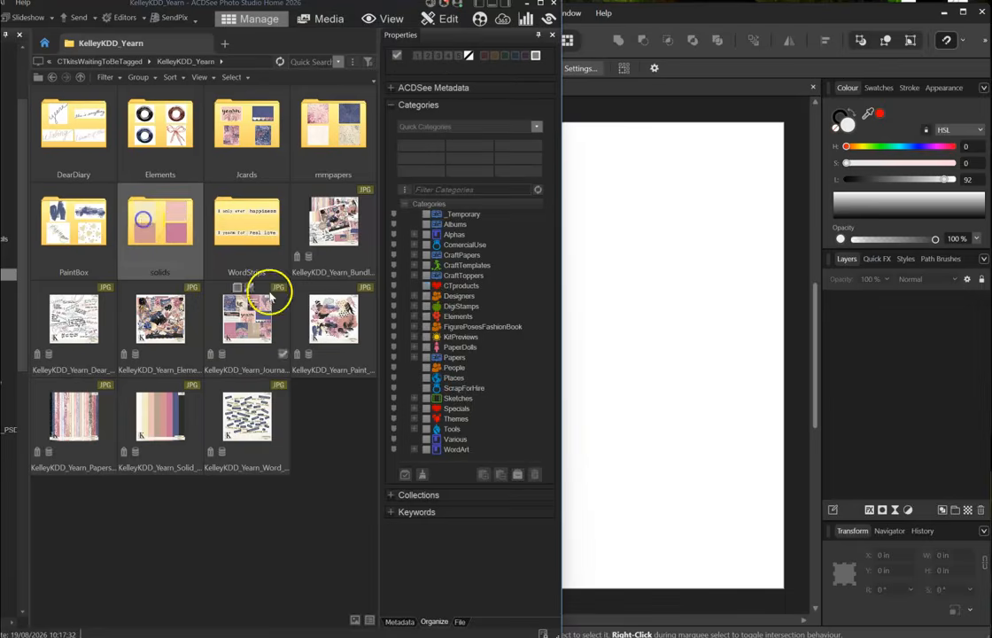
double_click(336, 128)
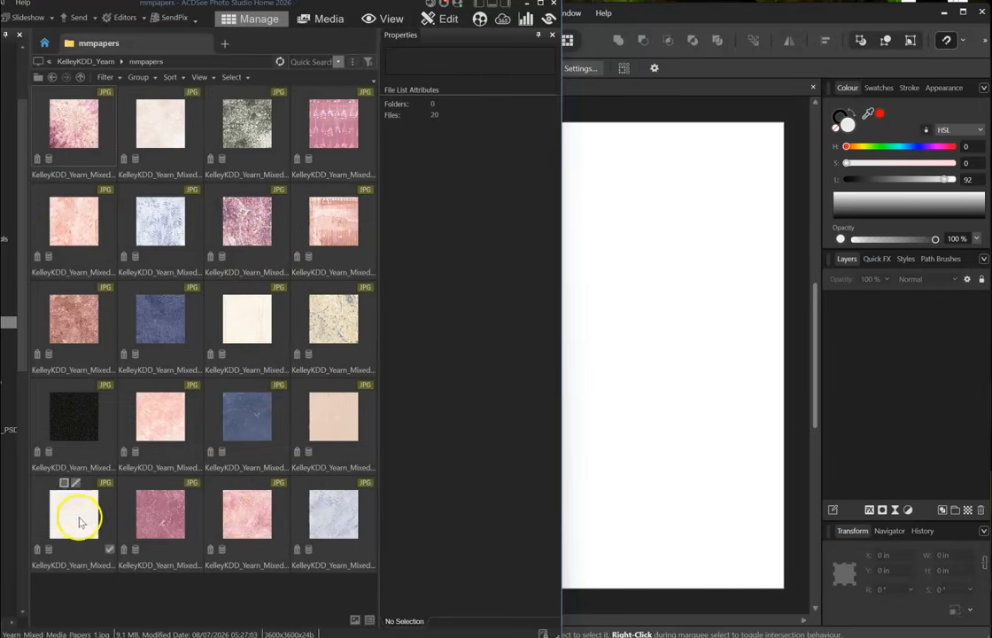
click(248, 336)
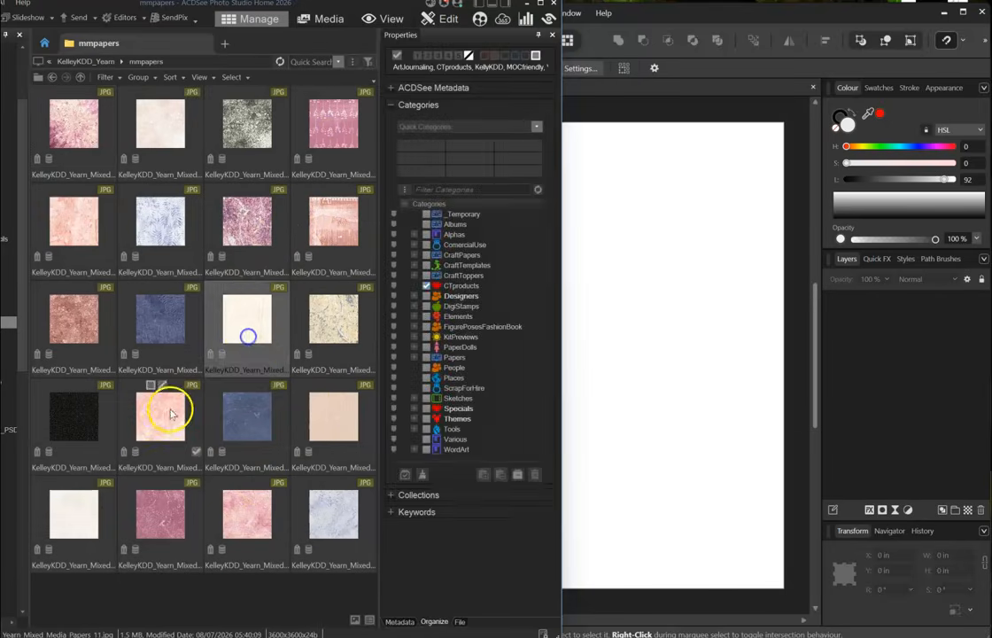
click(82, 523)
drag(69, 523, 589, 376)
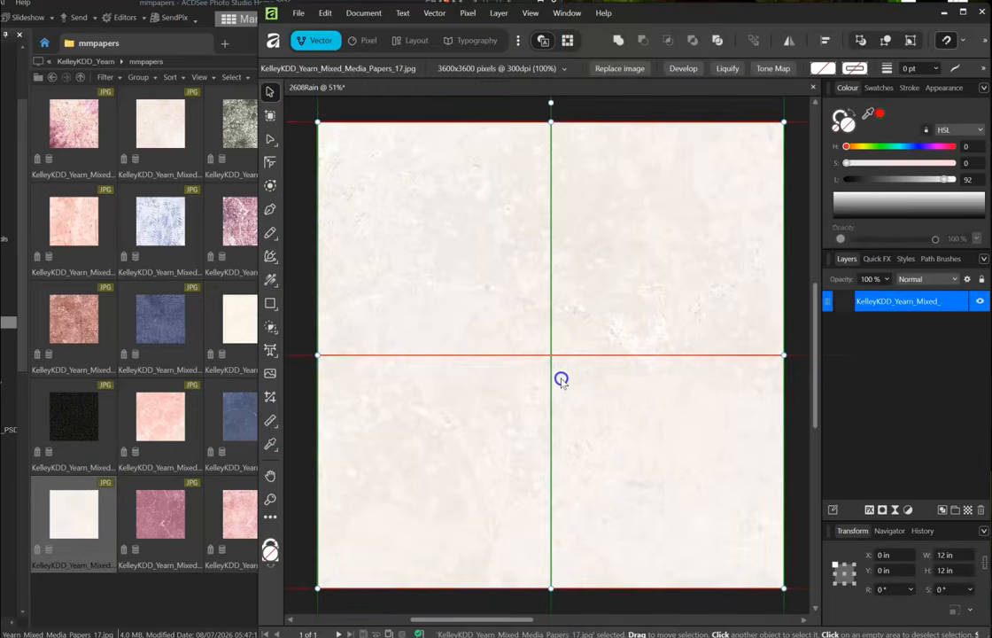
- Lock the cream paper layer as the background and deselect it
click(953, 302)
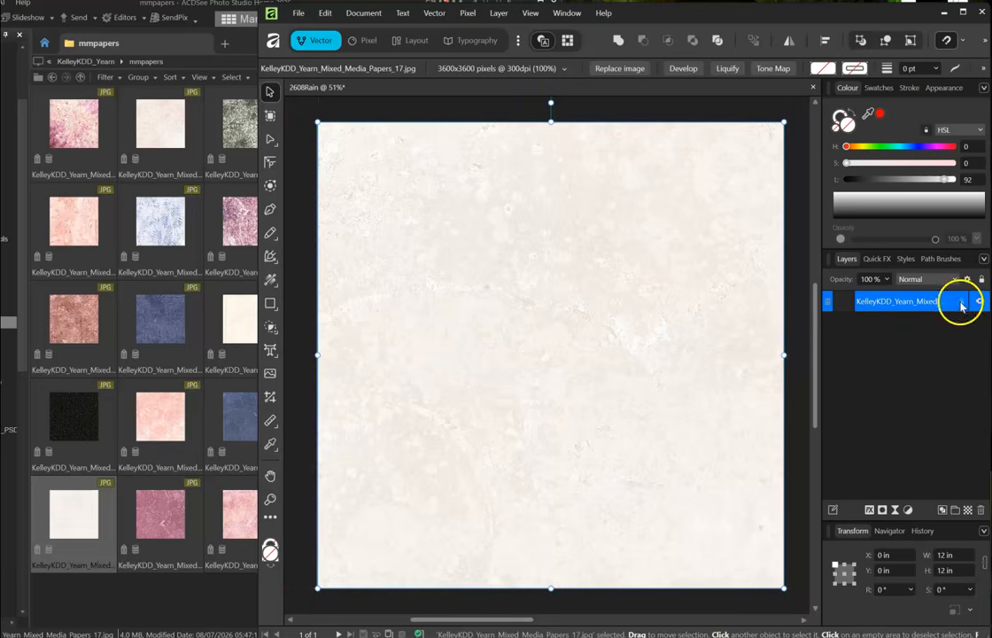
click(960, 303)
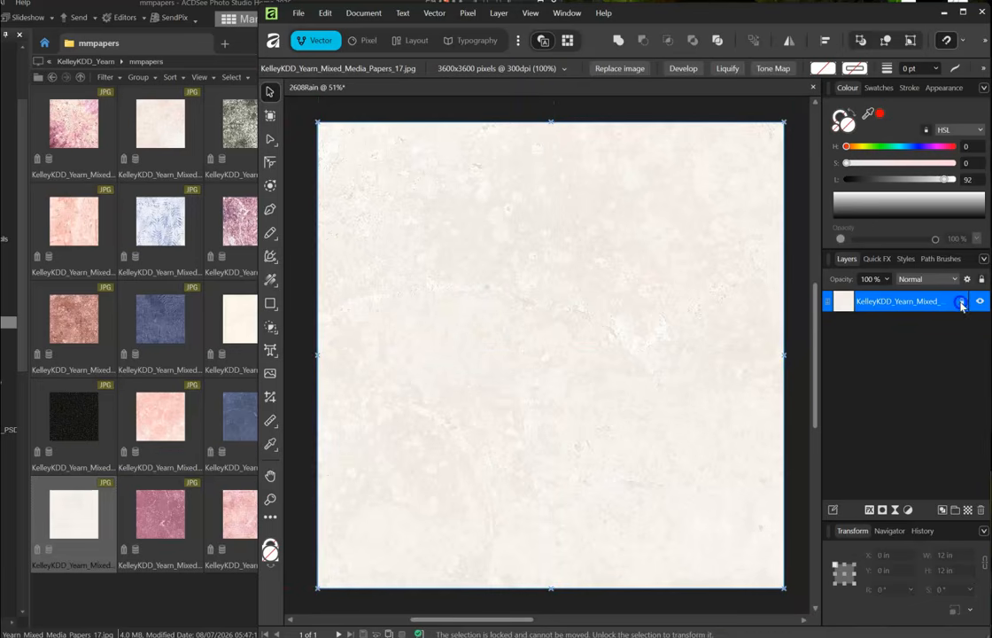
click(634, 114)
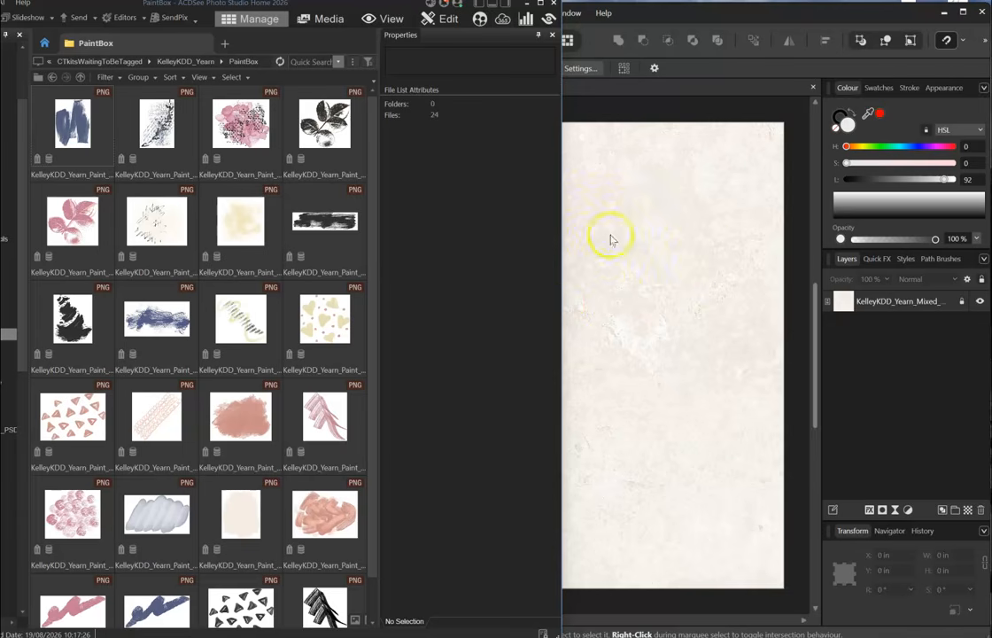
- Place the pink speckled splotch, scribble, cream wash, salmon blob and other paint elements on the page
click(237, 124)
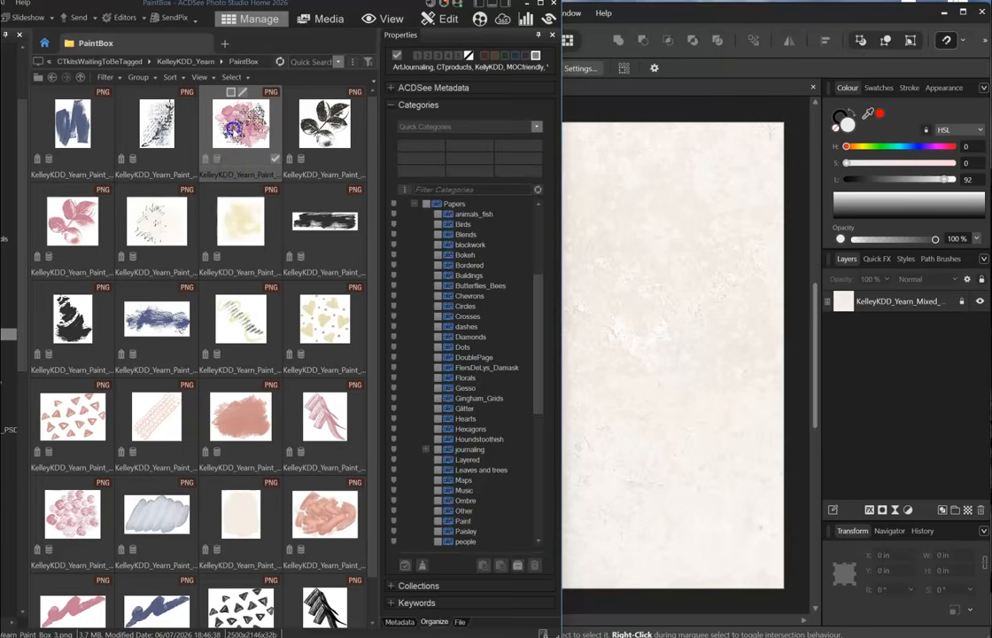
mouse_move(605, 286)
mouse_down()
mouse_move(708, 321)
mouse_move(652, 298)
mouse_up()
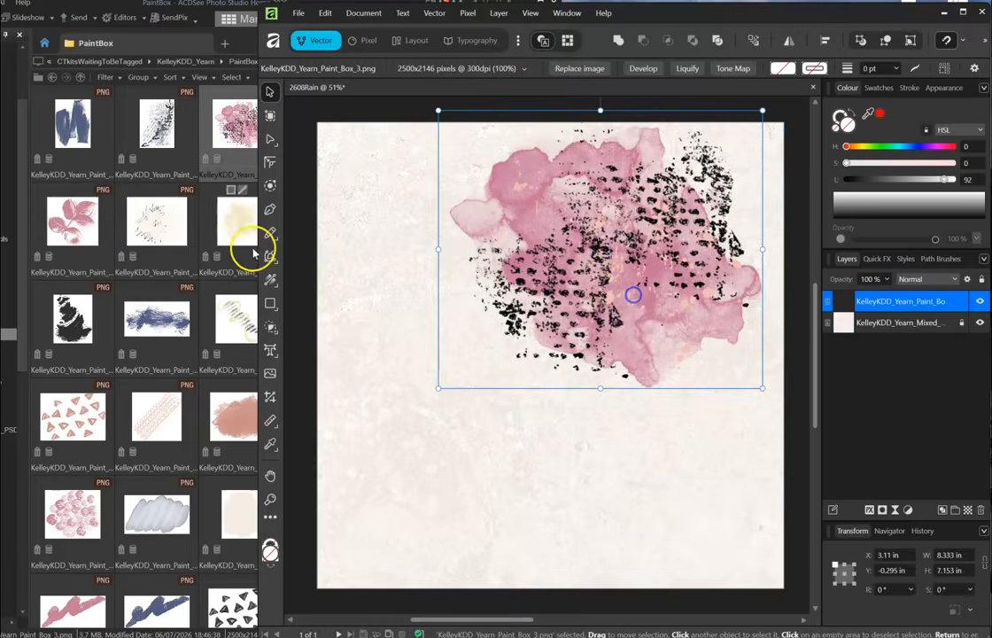
mouse_move(138, 227)
mouse_down()
mouse_move(645, 374)
mouse_move(719, 350)
mouse_up()
click(239, 224)
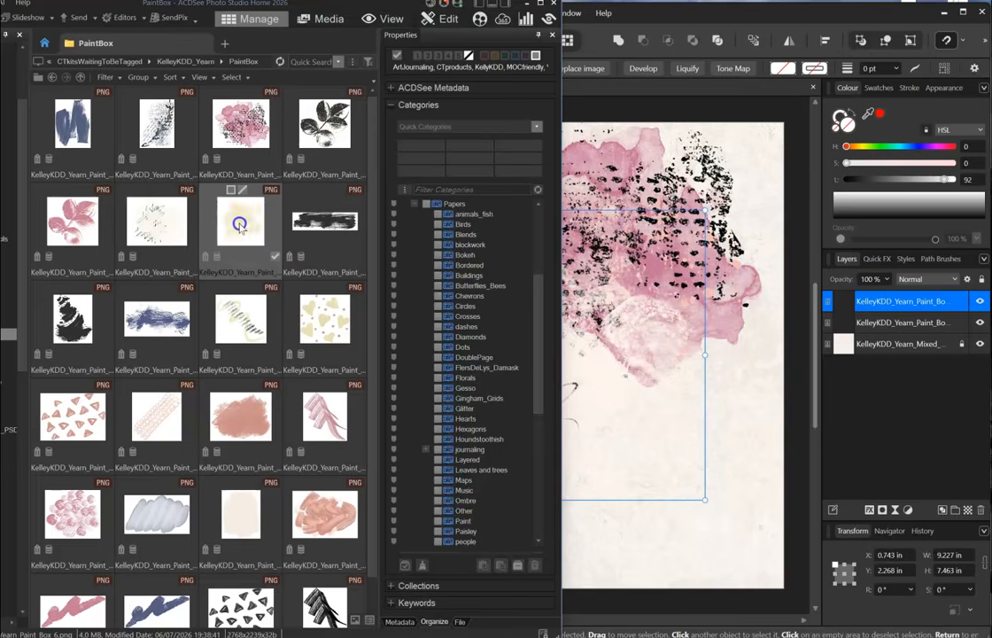
mouse_move(227, 228)
mouse_down()
mouse_move(638, 377)
mouse_move(643, 368)
mouse_move(663, 391)
mouse_up()
click(206, 434)
mouse_move(325, 513)
mouse_down()
mouse_move(628, 485)
mouse_move(669, 465)
mouse_up()
drag(151, 522, 656, 405)
drag(255, 503, 624, 344)
mouse_move(84, 509)
mouse_down()
mouse_move(478, 348)
mouse_move(644, 293)
mouse_up()
scroll(239, 326, down, 2)
scroll(237, 324, up, 2)
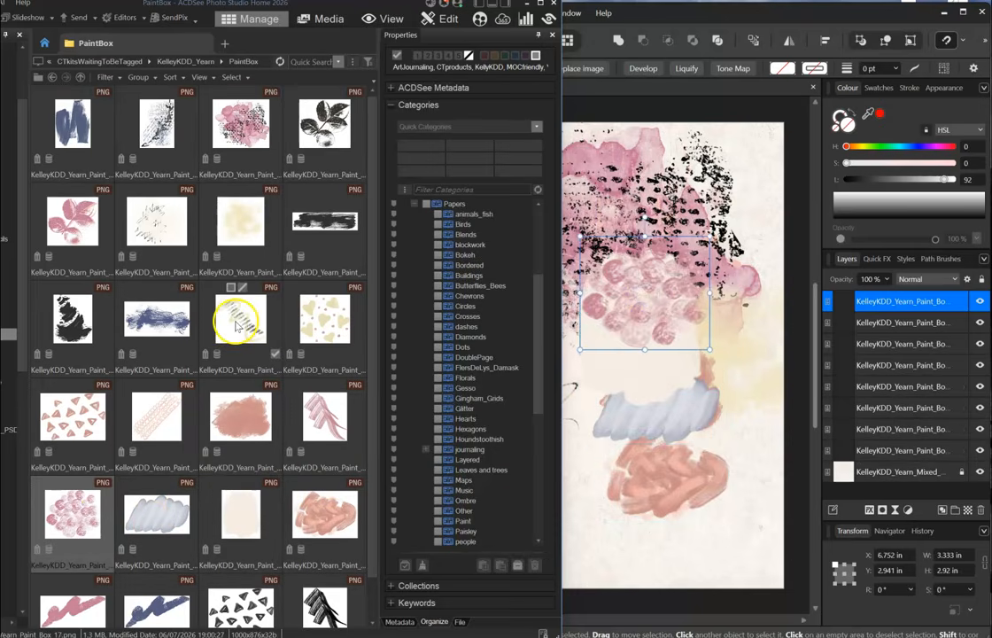
- Move the scribble up, put the pink speckled splotch top-left, and duplicate it top-right
click(669, 21)
mouse_move(508, 188)
mouse_down()
mouse_move(549, 124)
mouse_move(508, 245)
mouse_move(567, 186)
mouse_move(546, 173)
mouse_up()
click(762, 284)
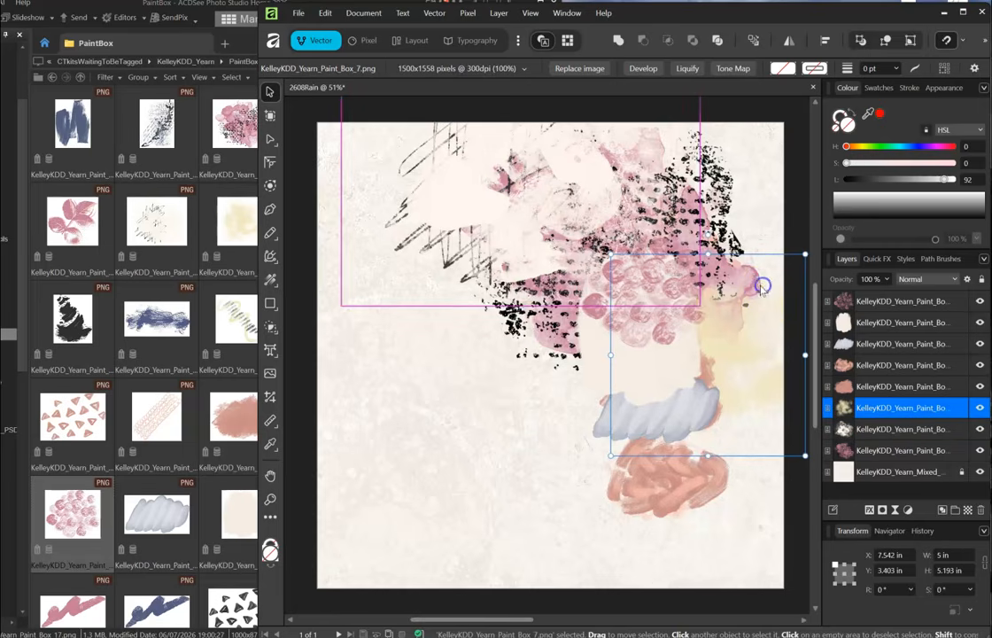
click(869, 450)
mouse_move(686, 199)
mouse_down()
mouse_move(509, 133)
mouse_move(483, 67)
mouse_move(496, 72)
mouse_move(421, 143)
mouse_move(479, 194)
mouse_up()
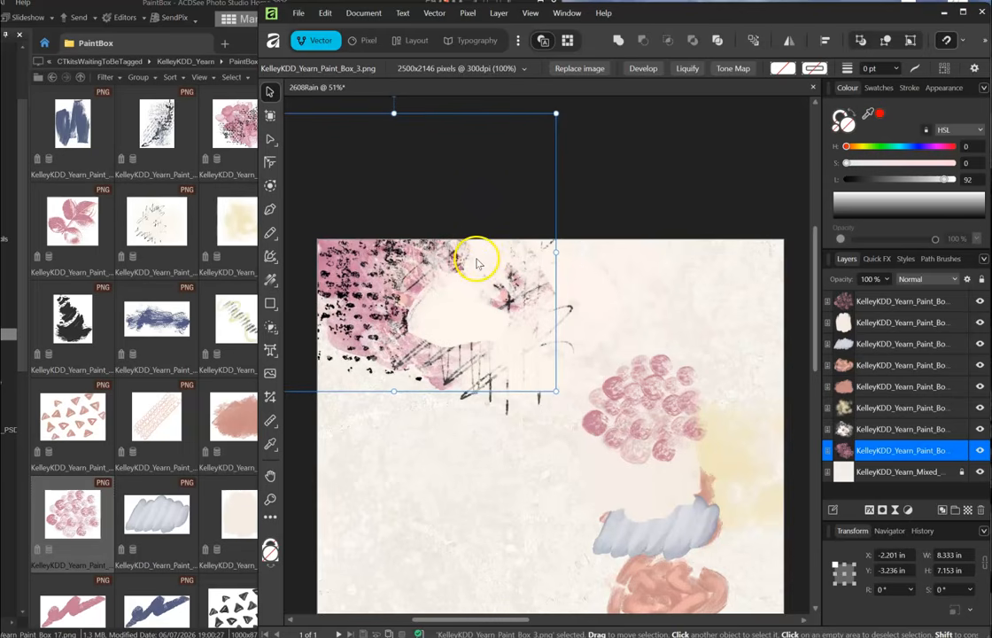
key(ctrl+j)
mouse_move(401, 295)
mouse_down()
mouse_move(659, 259)
mouse_move(656, 223)
mouse_up()
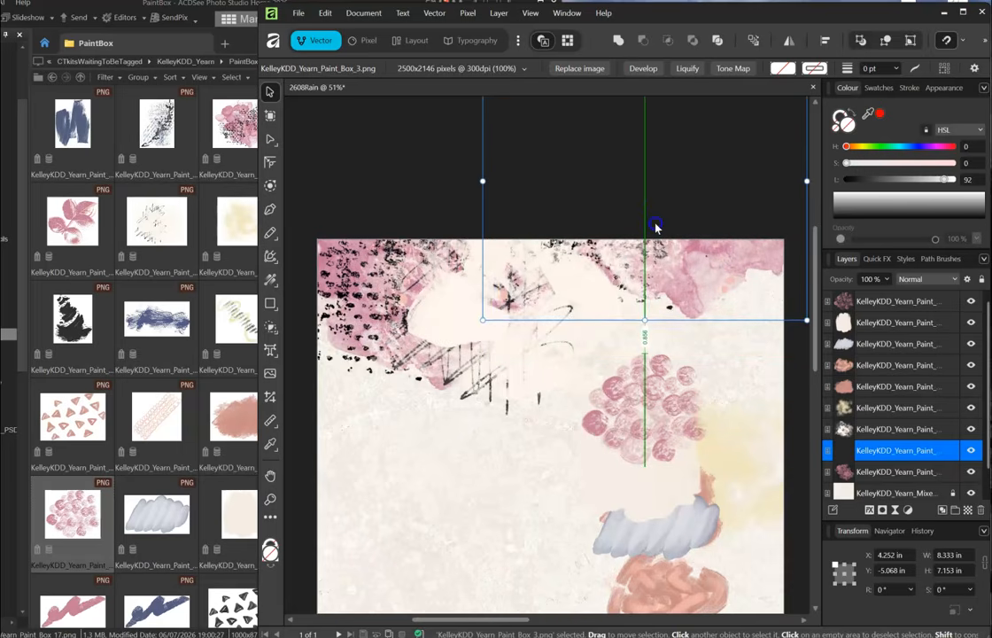
scroll(708, 354, down, 3)
scroll(673, 356, up, 2)
mouse_move(675, 405)
mouse_down()
mouse_move(633, 310)
mouse_move(602, 311)
mouse_move(551, 274)
mouse_move(487, 283)
mouse_move(496, 306)
mouse_up()
- Shift the yellow and cream washes, grey-blue cloud and pink blob to the top, sending them back
drag(744, 422, 601, 279)
mouse_move(654, 411)
mouse_down()
mouse_move(479, 267)
mouse_move(511, 355)
mouse_move(670, 266)
mouse_move(414, 319)
mouse_move(394, 291)
mouse_move(558, 314)
mouse_move(383, 275)
mouse_move(379, 197)
mouse_move(837, 243)
mouse_move(740, 274)
mouse_move(406, 553)
mouse_move(482, 528)
mouse_up()
drag(676, 469, 678, 250)
drag(842, 343, 833, 412)
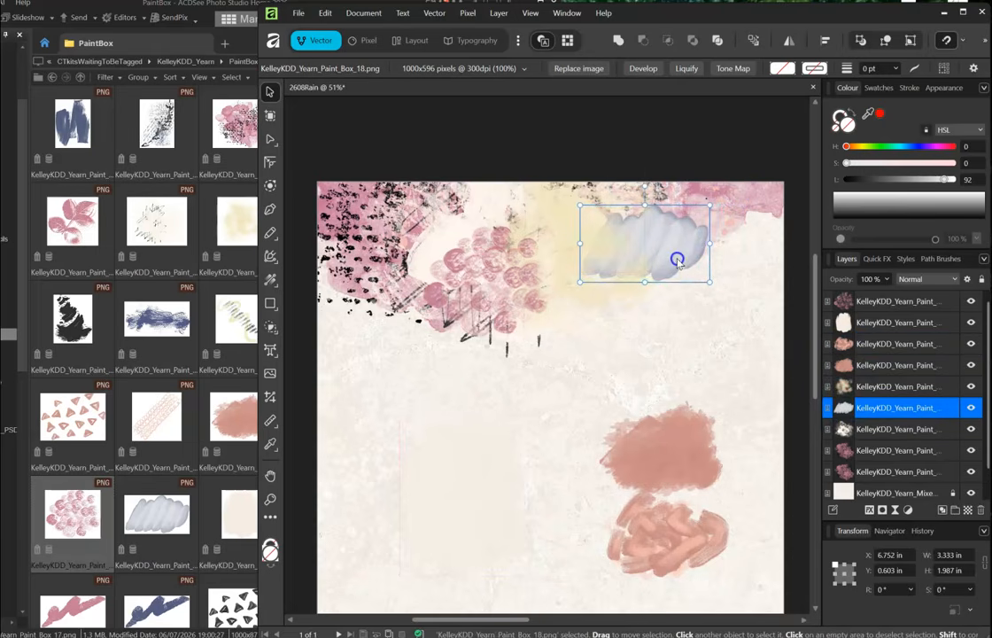
drag(704, 412, 452, 188)
drag(867, 366, 836, 430)
- Move the salmon blob to the top and tuck the cream box top-right behind the blue cloud
drag(682, 558, 551, 237)
drag(454, 465, 677, 282)
drag(836, 325, 839, 453)
drag(686, 271, 710, 289)
click(788, 394)
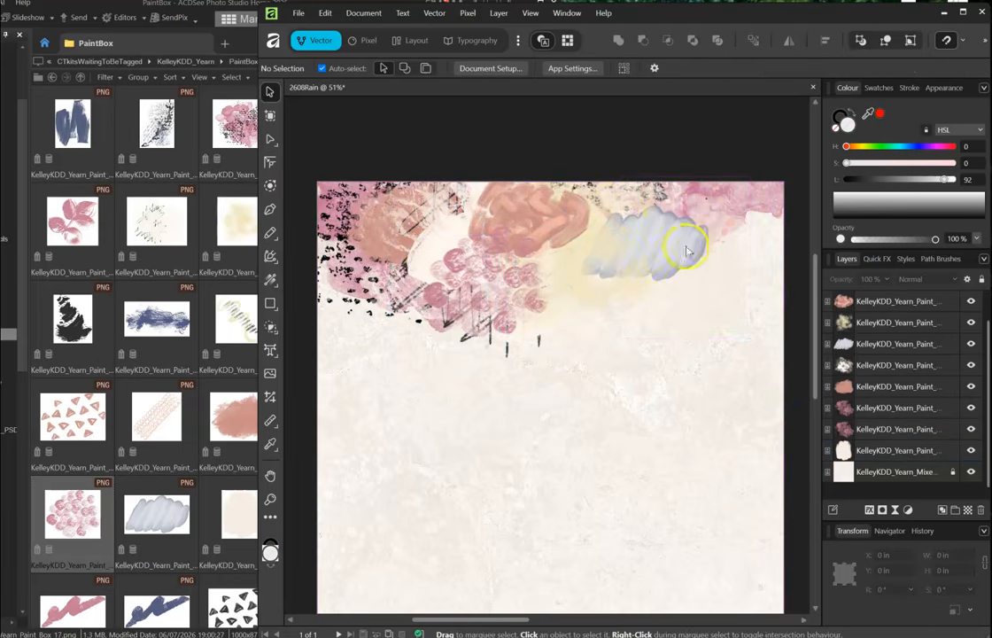
- Select all nine paint layers, group them with Ctrl+G, and lock the group
scroll(425, 432, down, 2)
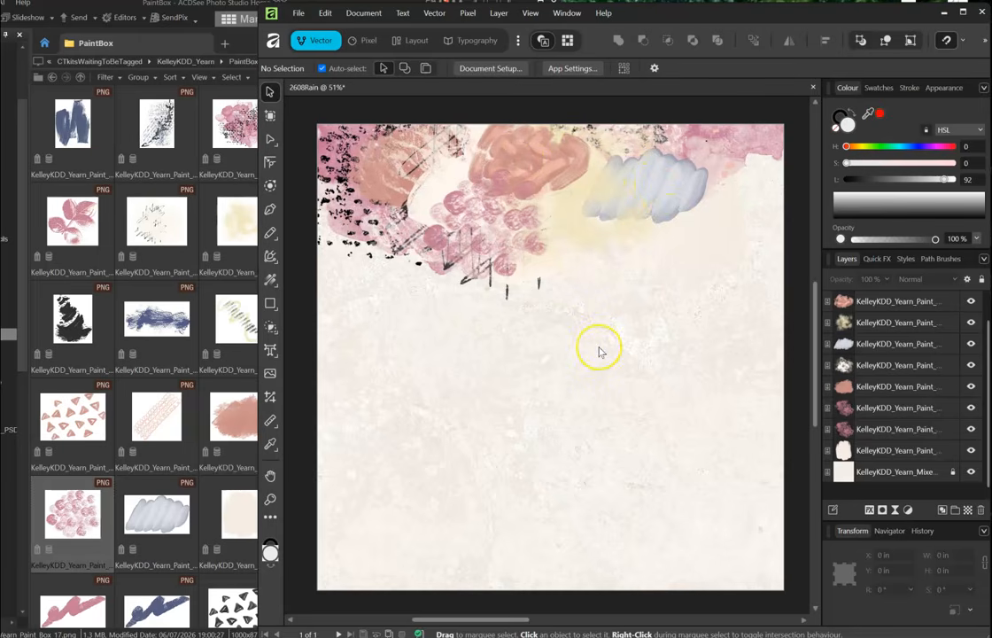
click(843, 451)
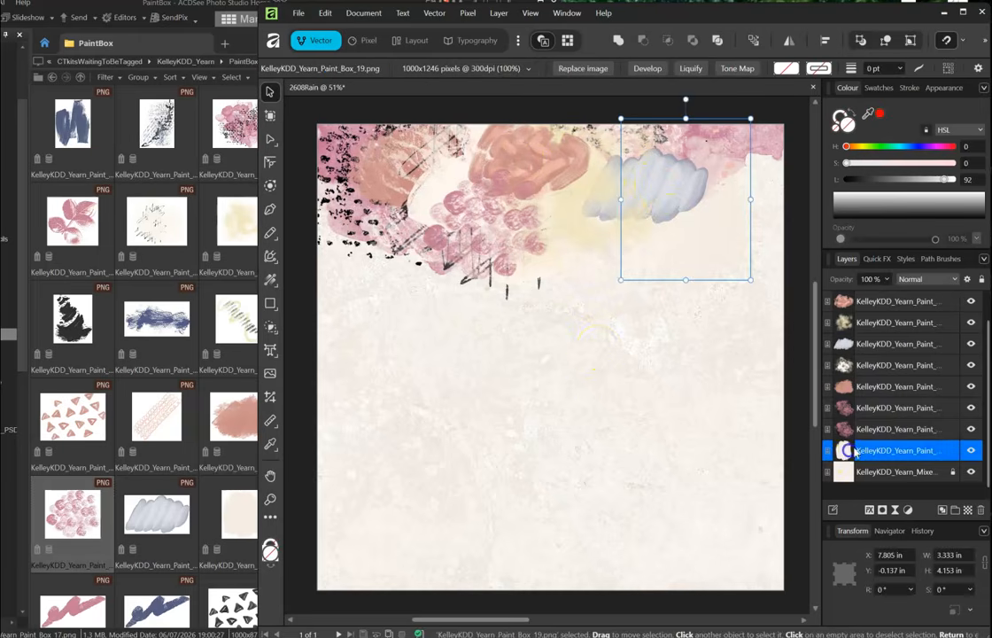
shift+click(866, 299)
key(ctrl+g)
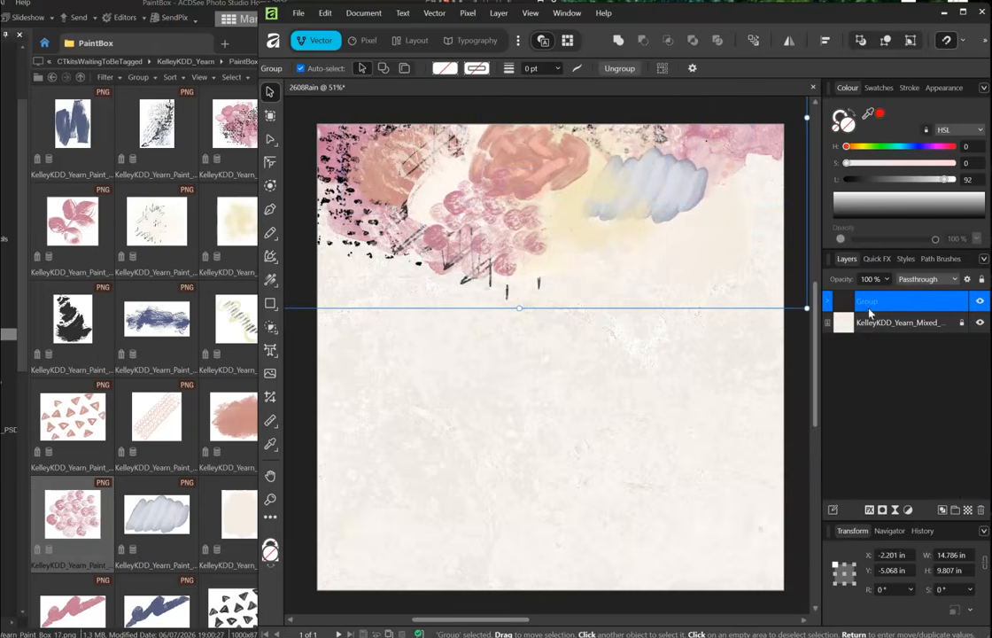
click(961, 303)
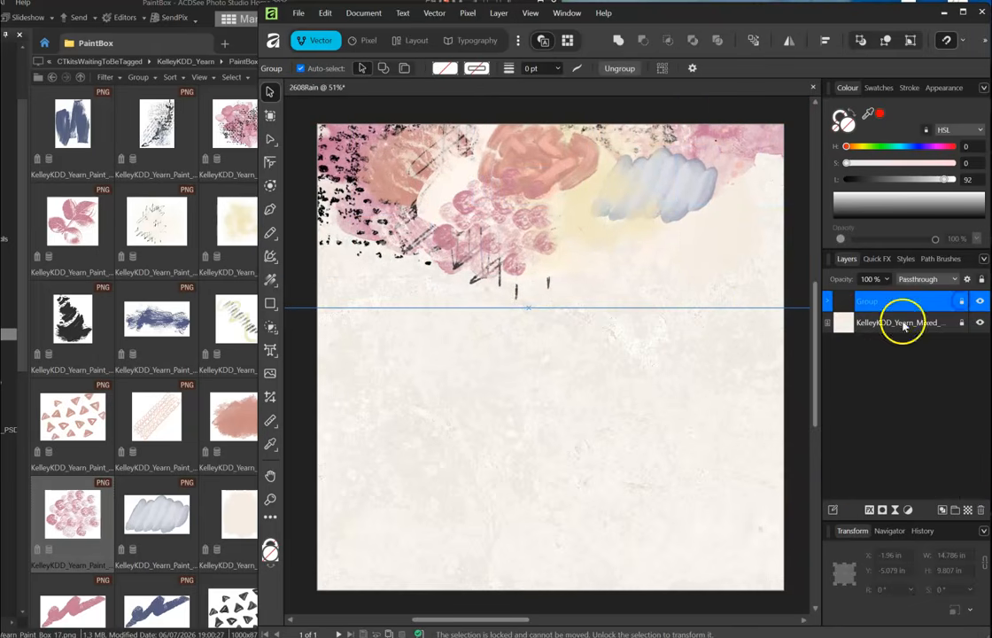
click(642, 345)
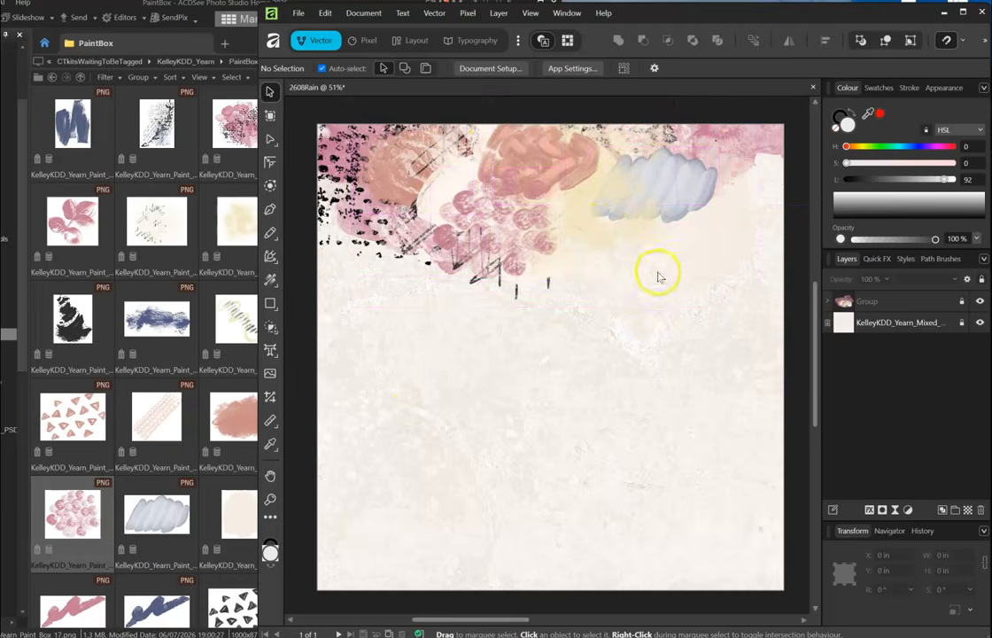
- Place the black triangles, pink triangles and yellow hearts stamps onto the page
click(202, 200)
scroll(190, 266, down, 1)
drag(237, 558, 668, 381)
drag(69, 367, 529, 375)
click(154, 370)
drag(339, 272, 625, 484)
- Tilt black triangles about 68°, rotate pink triangles about 82° lower down, shrink hearts to 1.9 in
drag(647, 387, 629, 332)
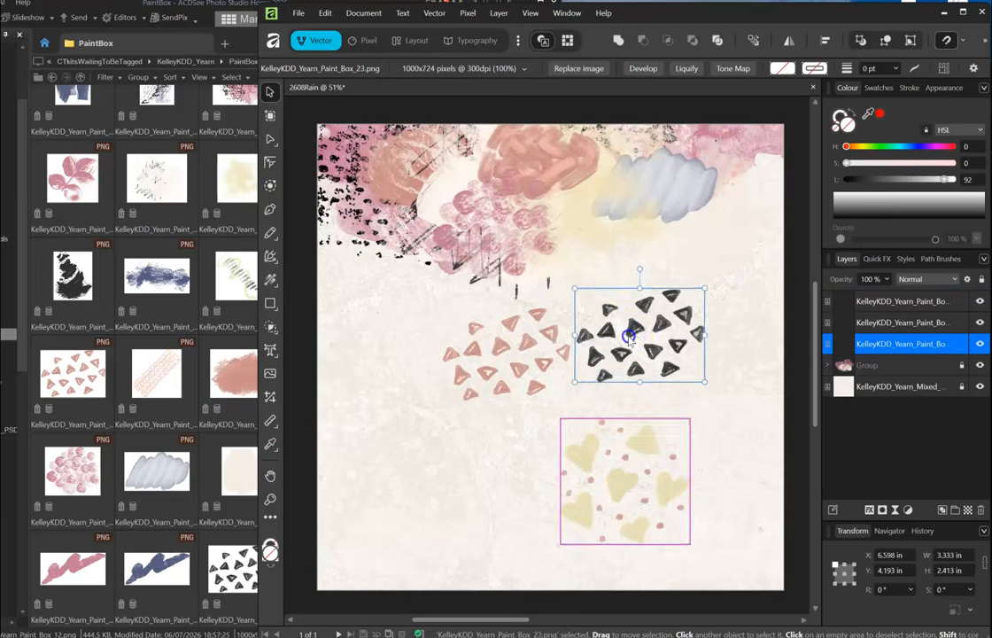
drag(630, 266, 556, 303)
click(511, 368)
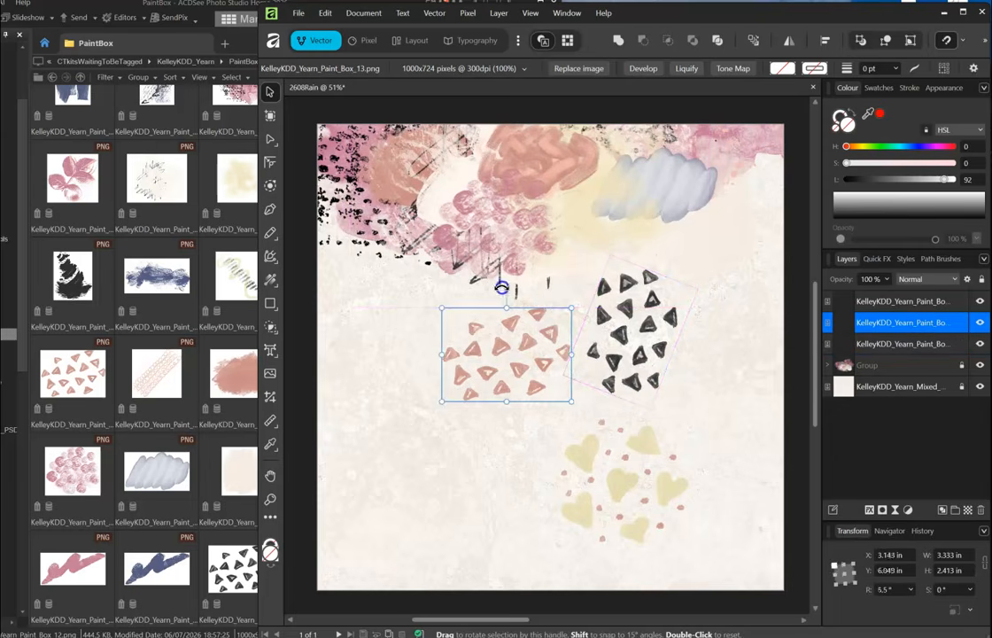
drag(505, 283, 440, 345)
drag(505, 357, 505, 427)
drag(636, 359, 593, 328)
drag(646, 491, 661, 467)
drag(701, 394, 645, 446)
drag(632, 488, 604, 527)
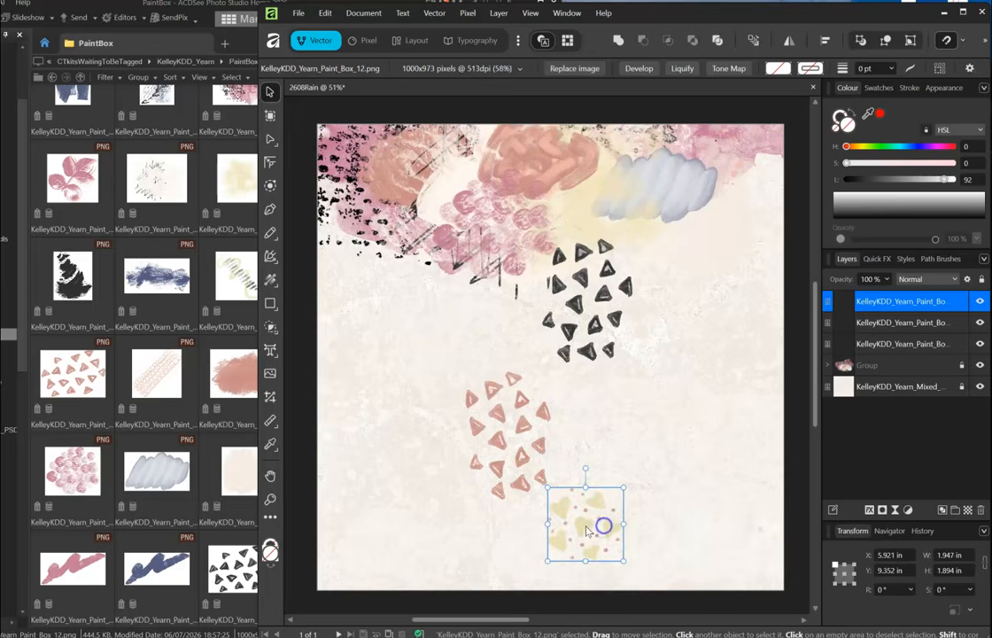
- Duplicate the hearts into the top splotches and adjust the triangles and lower hearts upward
right_click(837, 302)
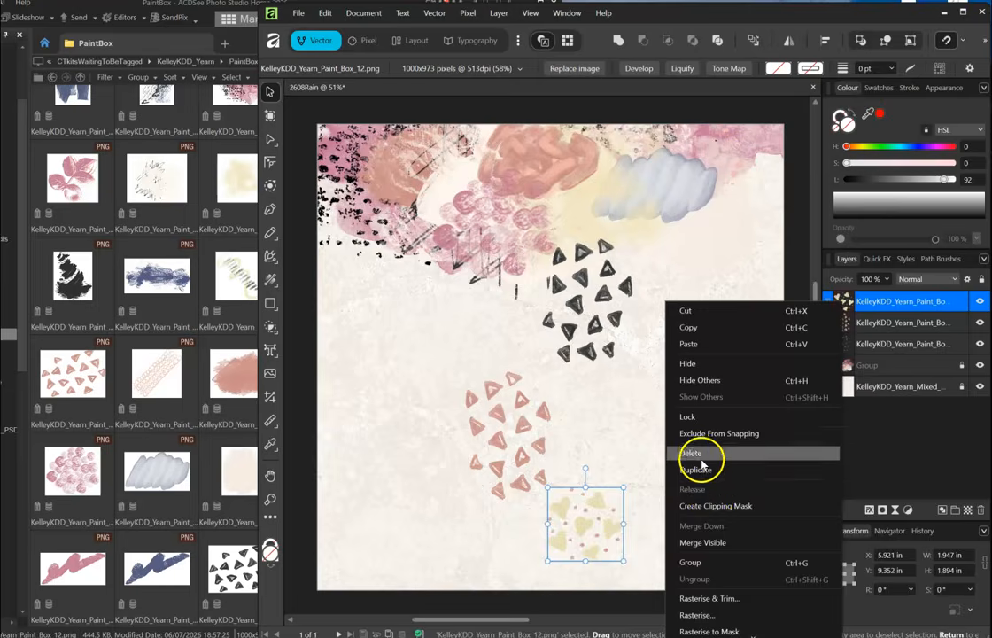
click(695, 469)
drag(471, 244, 476, 269)
drag(602, 309, 600, 294)
drag(510, 421, 508, 386)
mouse_move(589, 520)
mouse_down()
mouse_move(603, 442)
mouse_move(575, 530)
mouse_up()
mouse_move(501, 387)
mouse_down()
mouse_move(522, 416)
mouse_move(502, 405)
mouse_up()
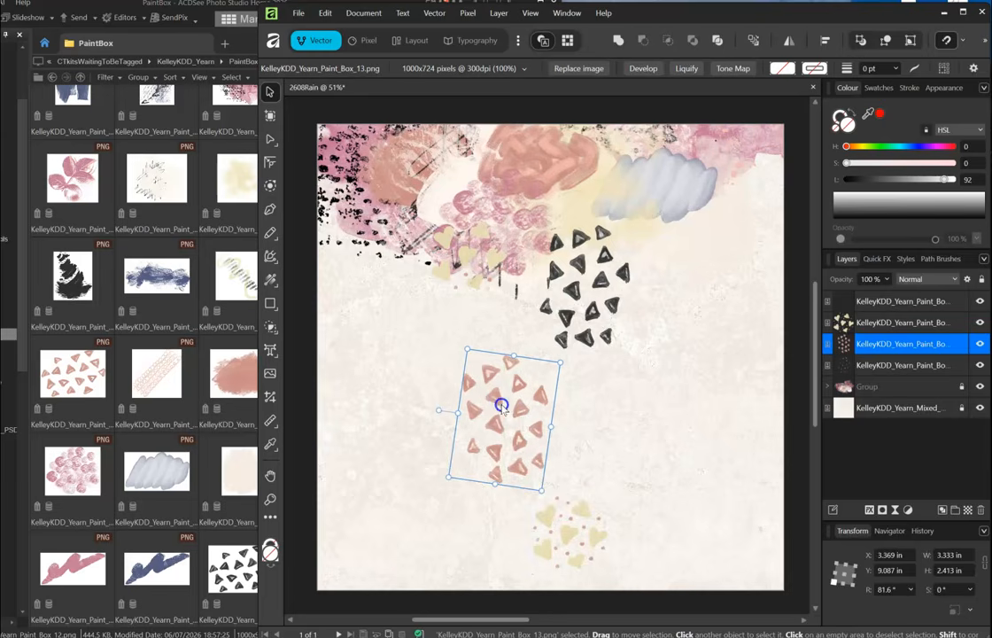
- Add a small black triangle copy about 2.3 in wide, rotated -100° over the hearts, at 64% opacity
click(856, 365)
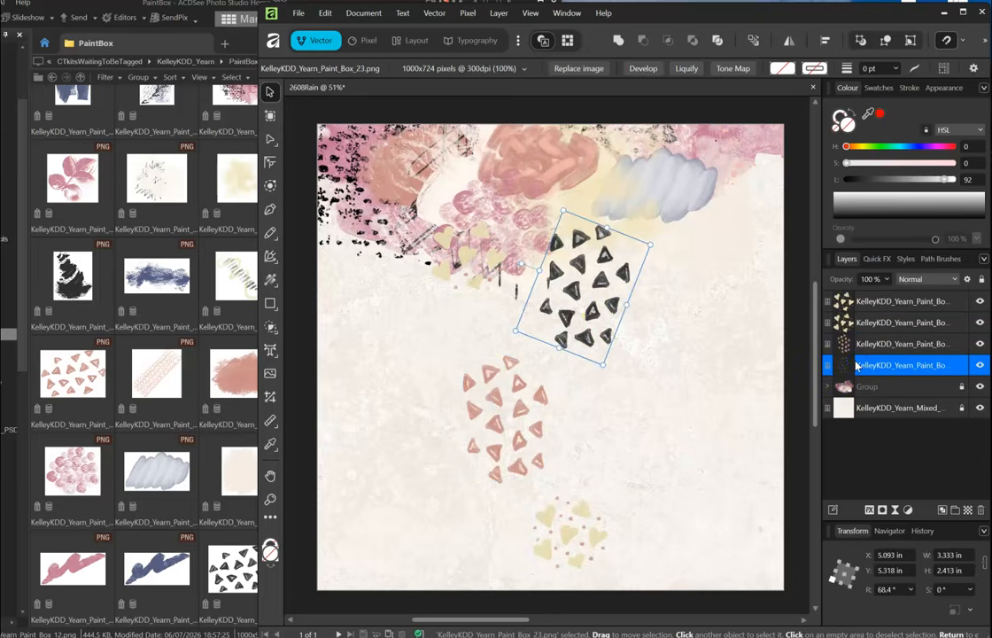
key(ctrl+j)
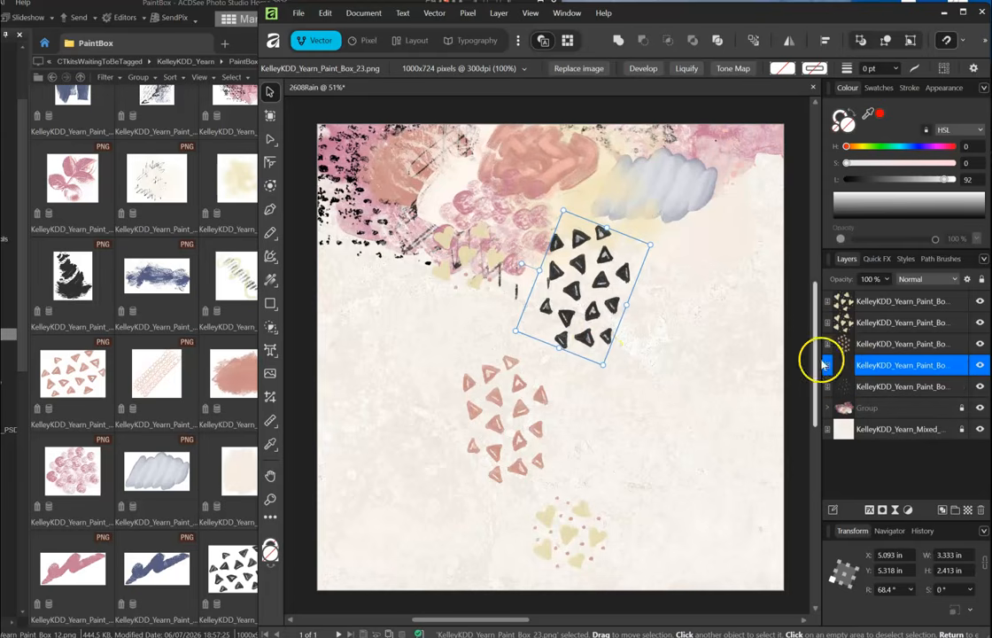
drag(603, 363, 584, 315)
drag(584, 270, 651, 436)
drag(594, 413, 547, 538)
drag(556, 529, 564, 521)
mouse_move(610, 470)
mouse_down()
mouse_move(610, 479)
mouse_move(597, 457)
mouse_up()
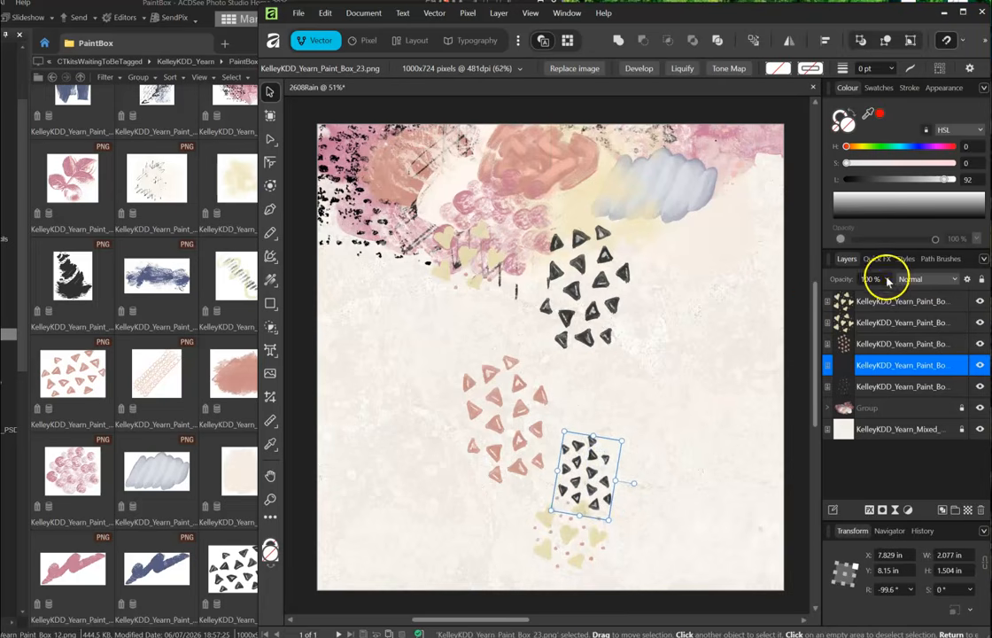
drag(887, 295, 856, 295)
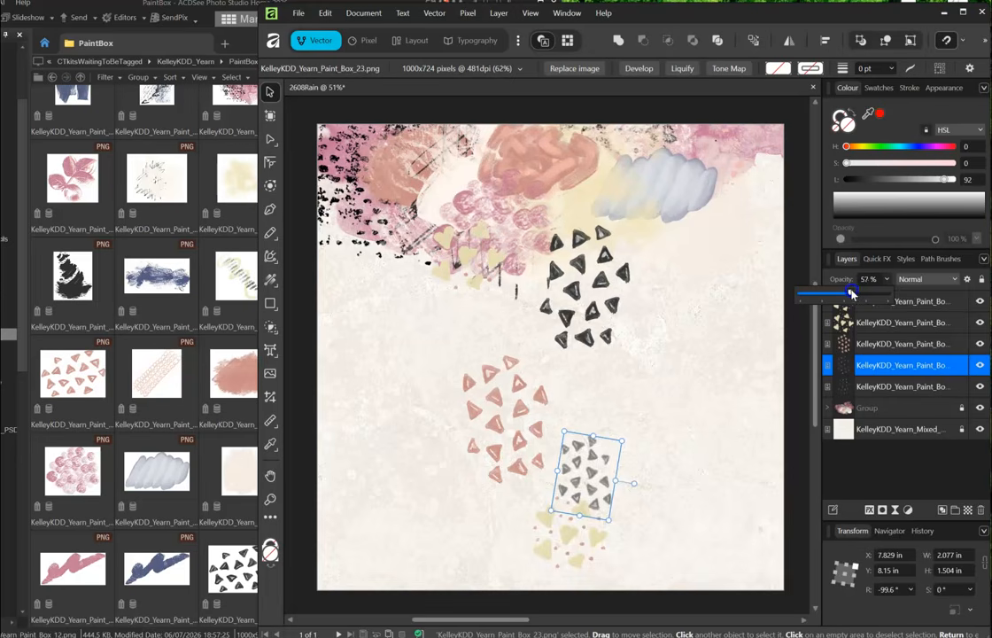
- Nudge the upper hearts right and reposition the pink triangle stamp
drag(459, 256, 485, 269)
click(399, 337)
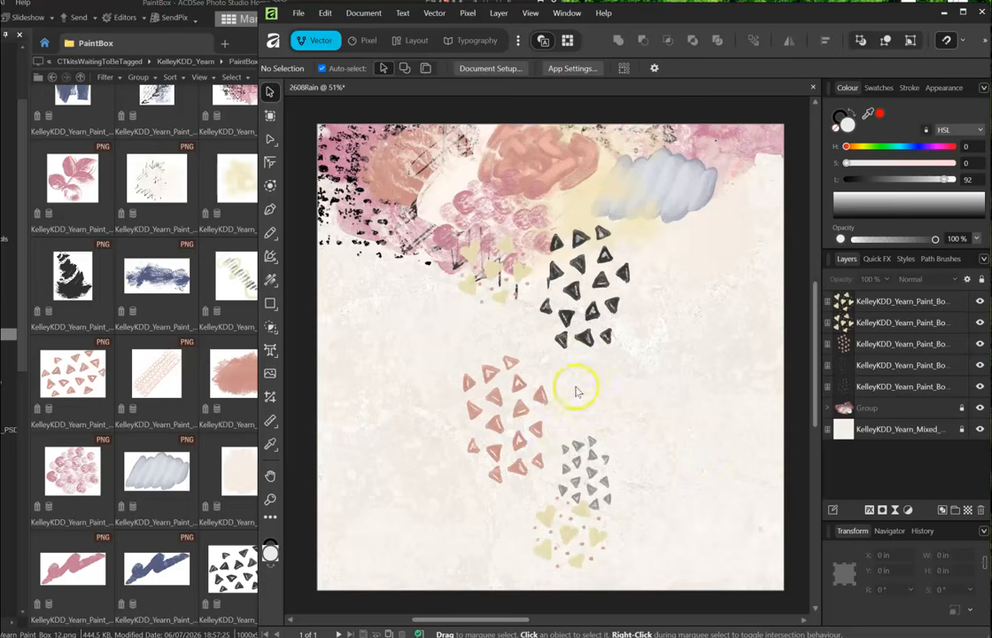
drag(546, 357, 518, 330)
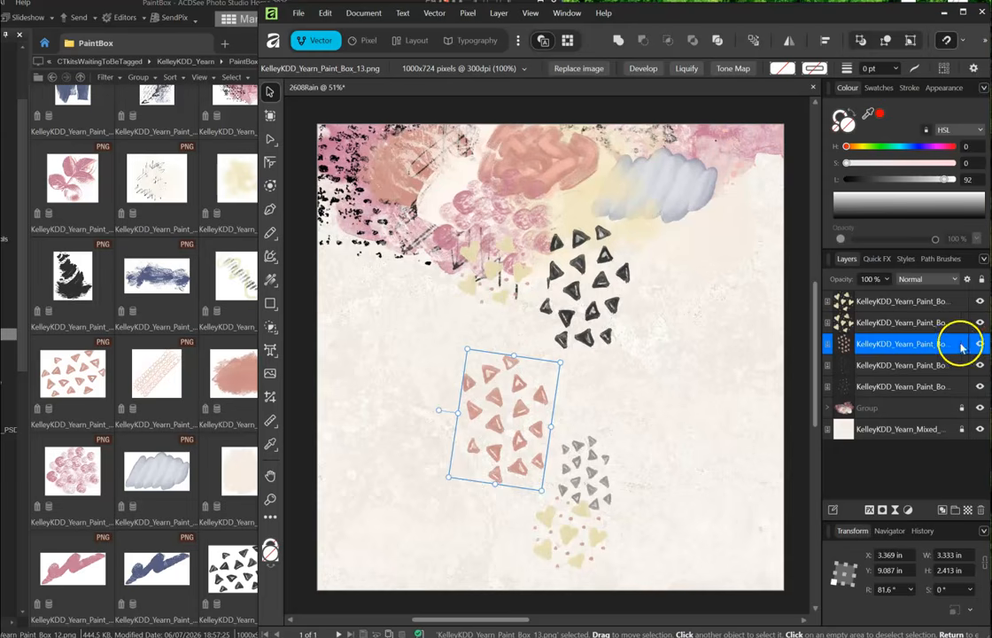
- Select the five triangle and heart layers, group them with Ctrl+G, and lock the group
click(841, 303)
shift+click(881, 387)
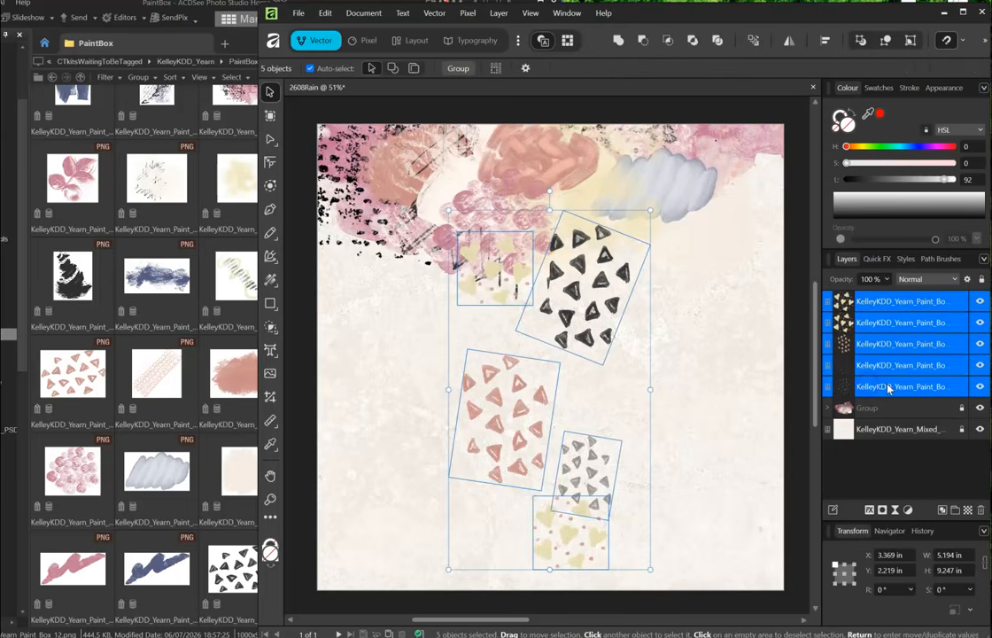
key(ctrl+g)
click(962, 302)
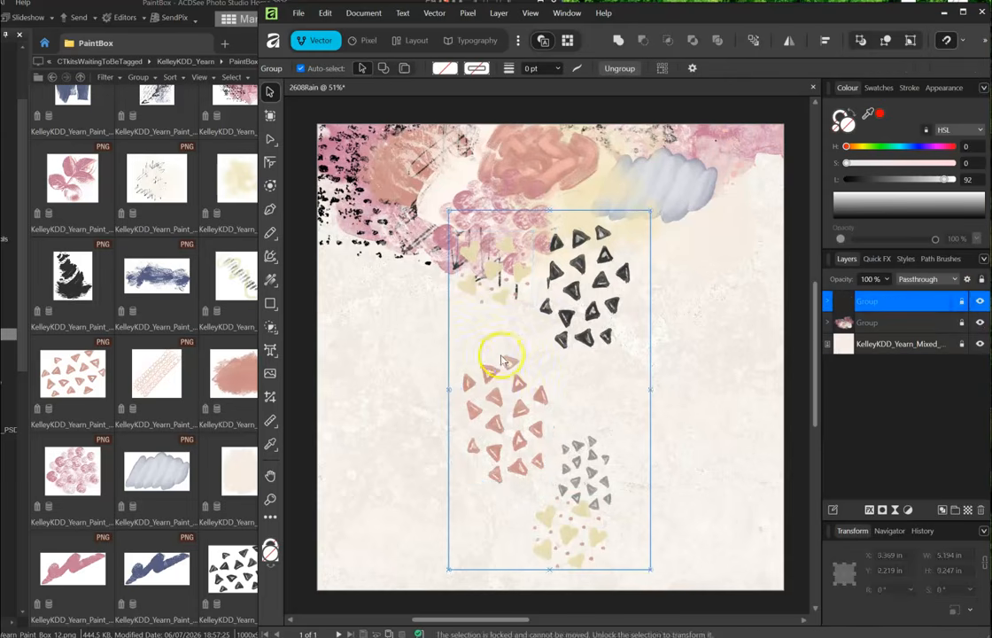
click(704, 367)
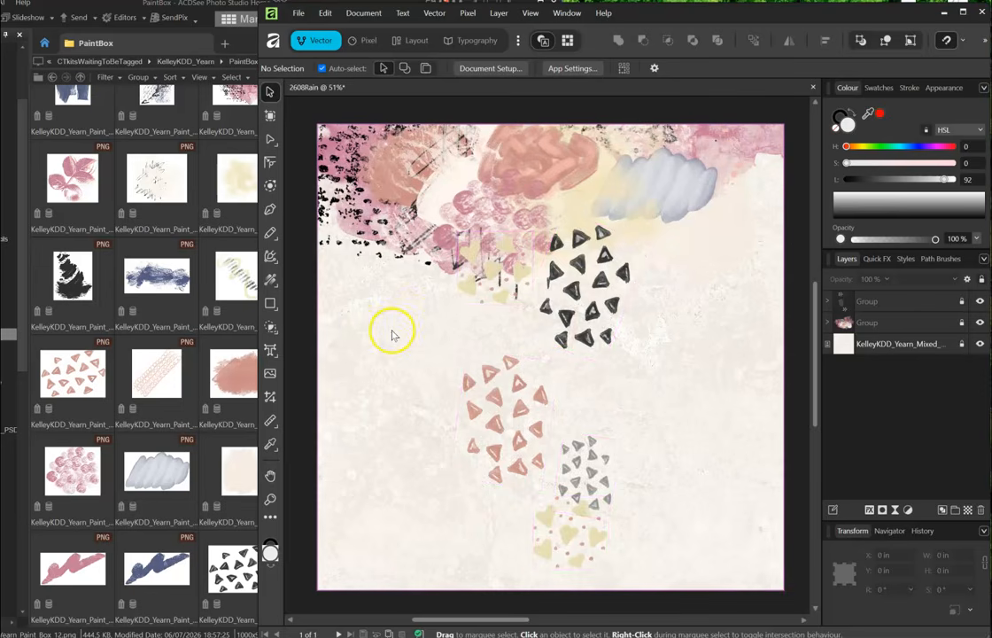
drag(410, 320, 625, 406)
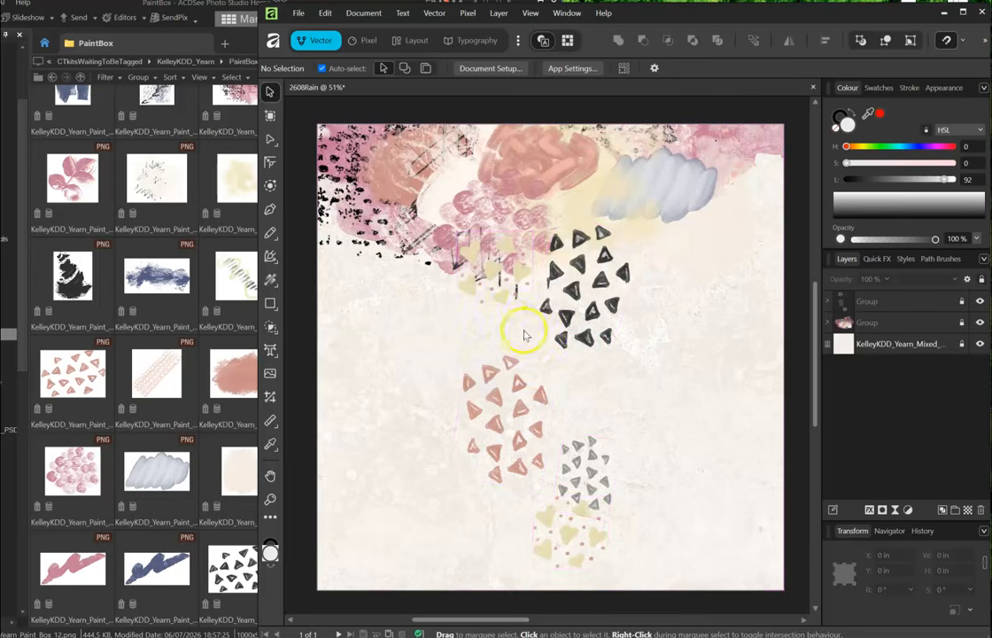
drag(542, 330, 581, 383)
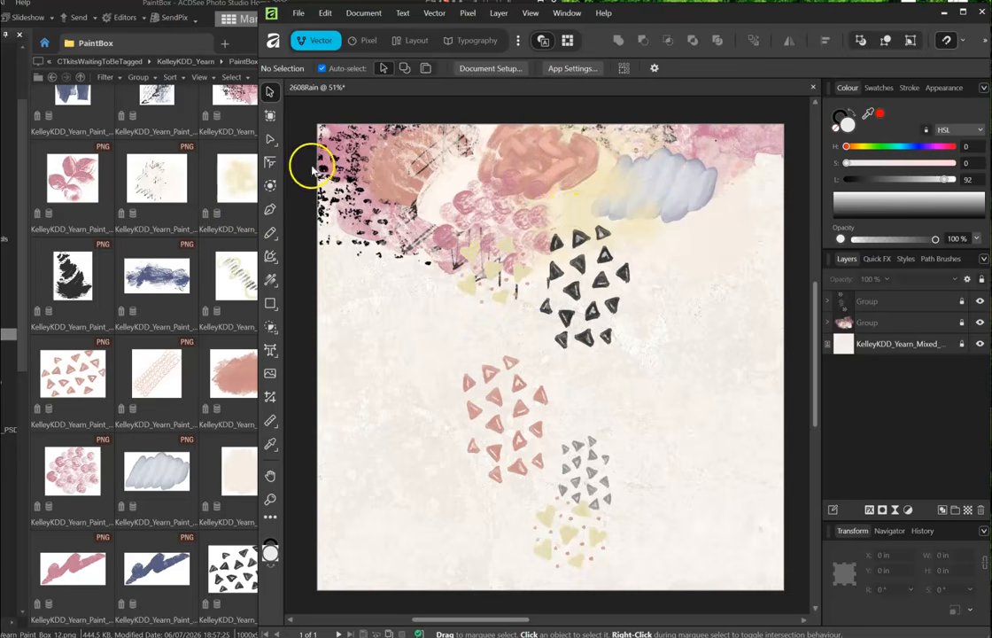
- Draw a wavy line across the page middle with the Path Brush Tool
click(277, 241)
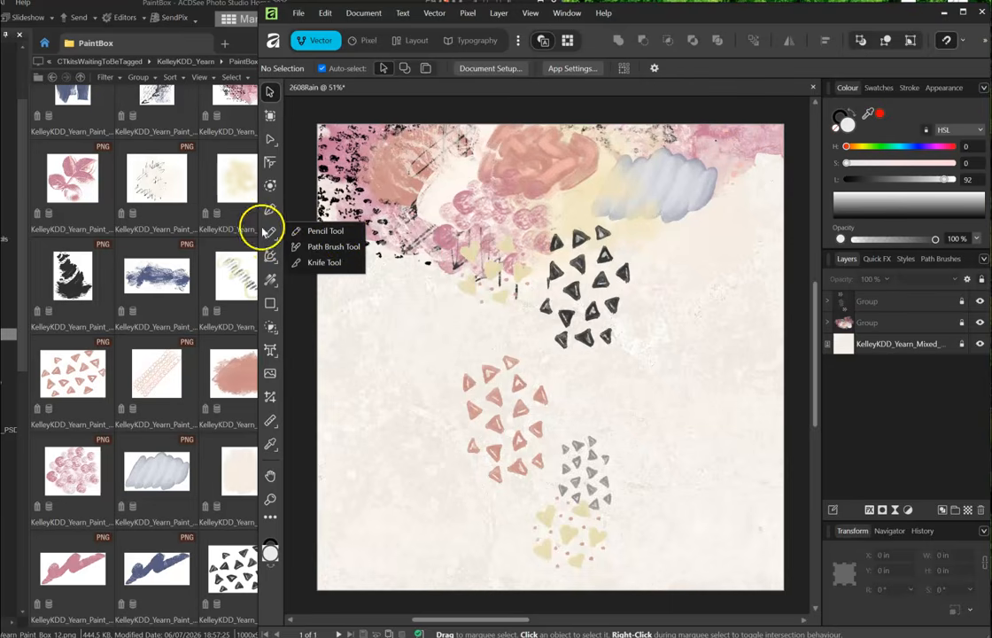
click(324, 252)
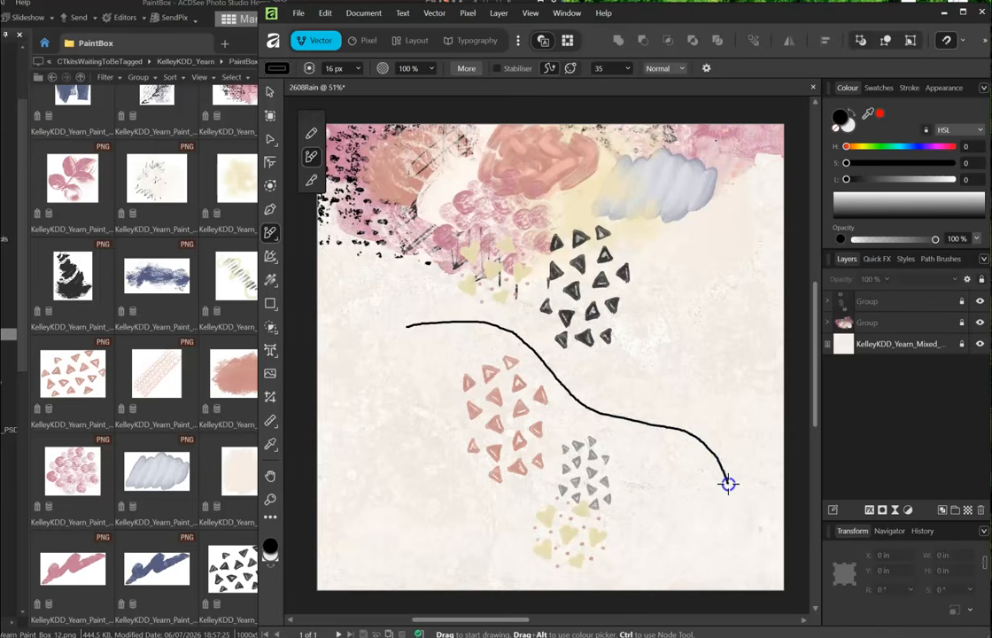
drag(728, 484, 726, 484)
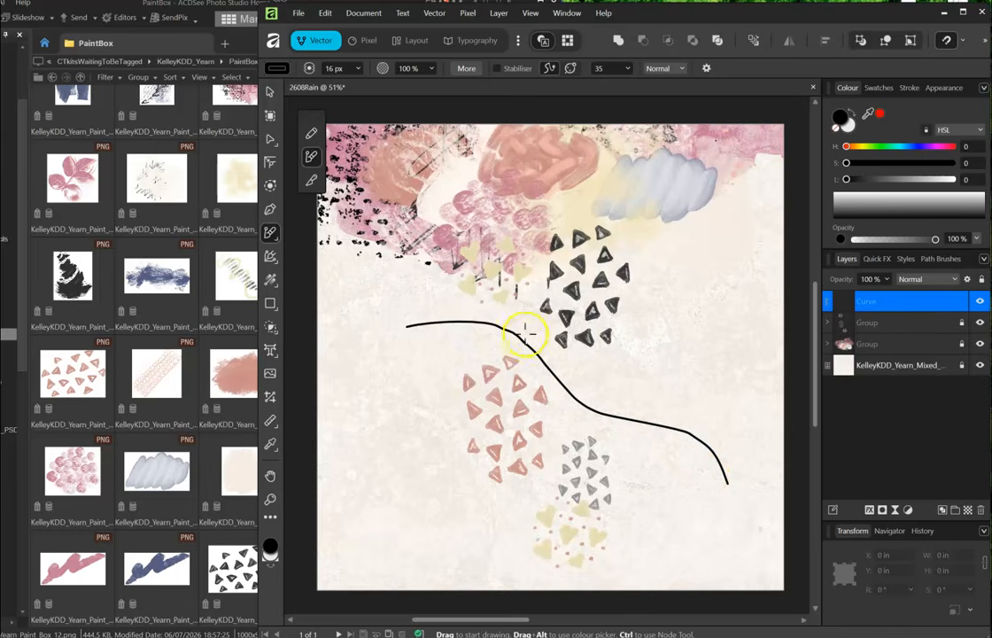
- Reshape the curve's nodes, pull its end point left, and tilt it to about -8.3°
click(270, 138)
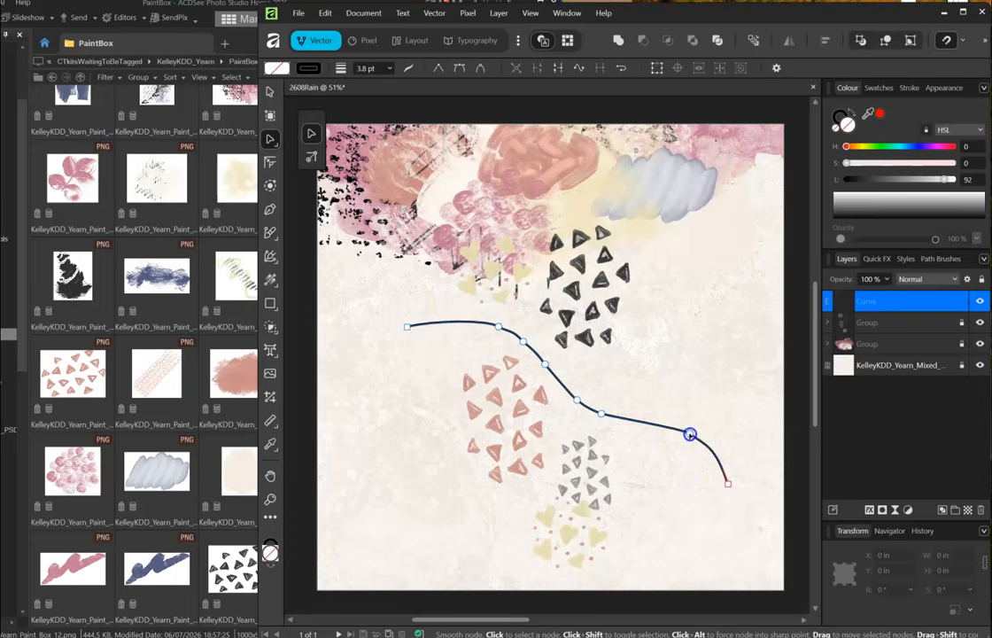
drag(690, 434, 657, 428)
drag(728, 483, 693, 484)
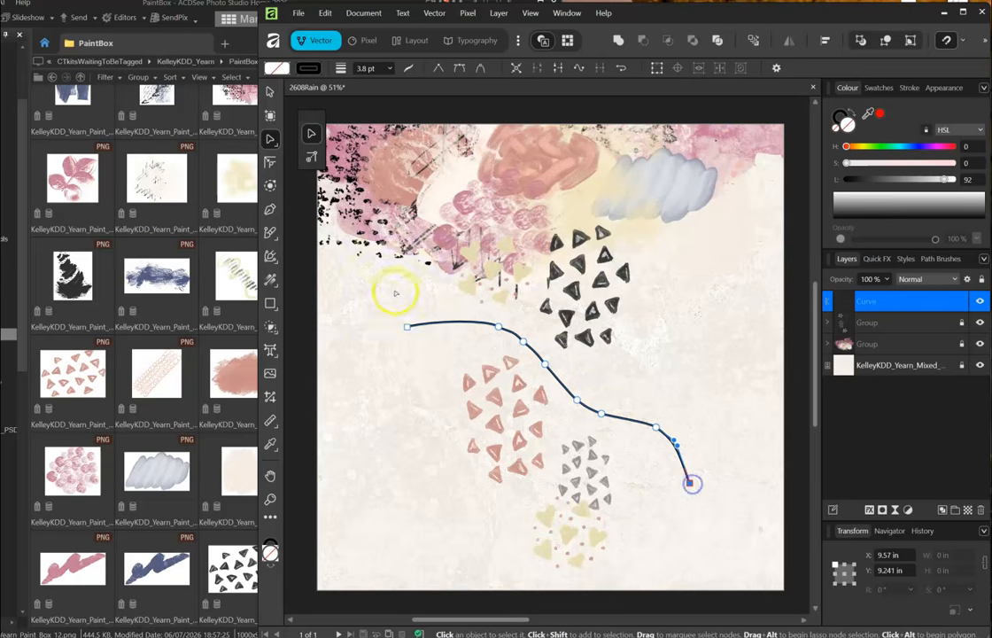
click(271, 92)
mouse_move(559, 312)
mouse_down()
mouse_move(548, 310)
mouse_move(561, 323)
mouse_up()
- Nudge the curve slightly down and set its stroke to none
drag(560, 387, 563, 393)
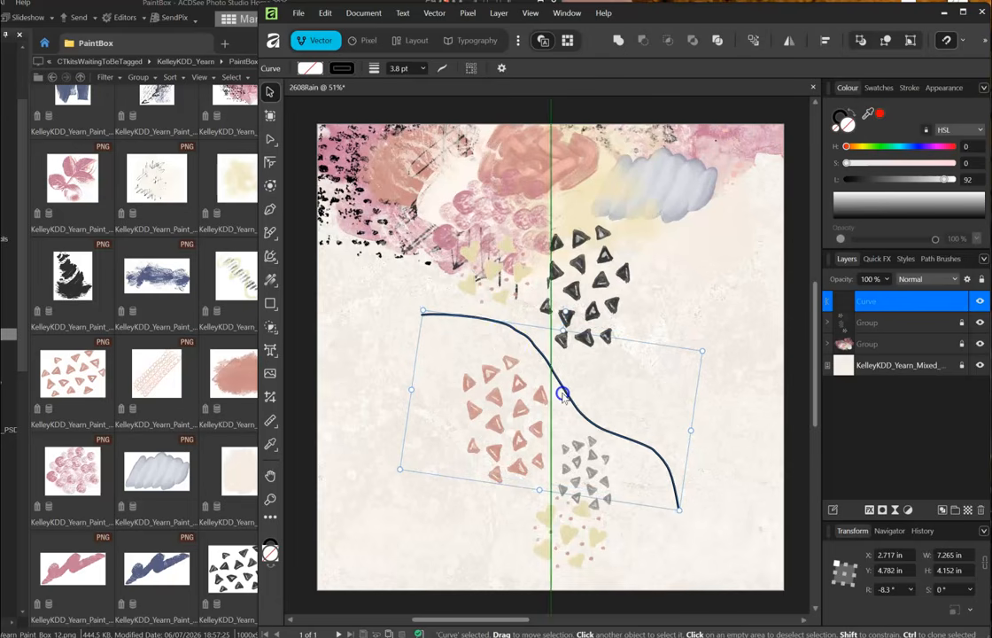
drag(539, 357, 542, 368)
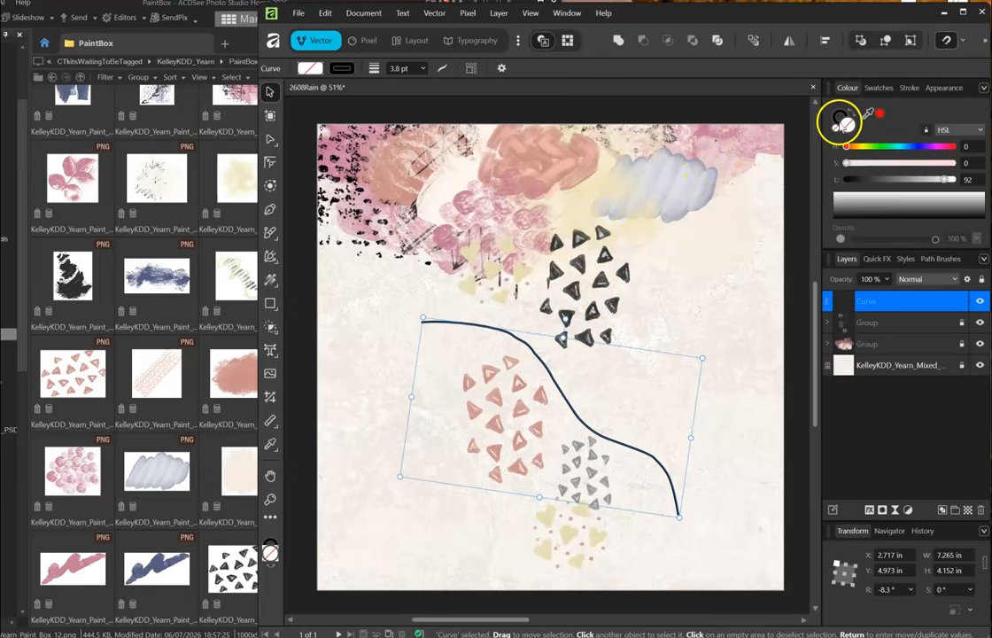
click(838, 118)
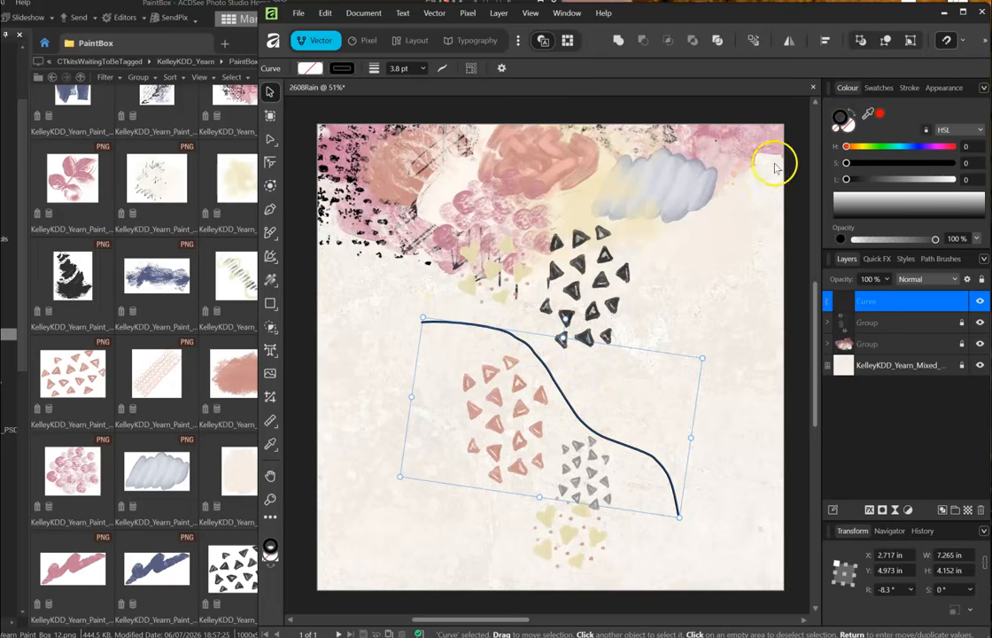
click(836, 130)
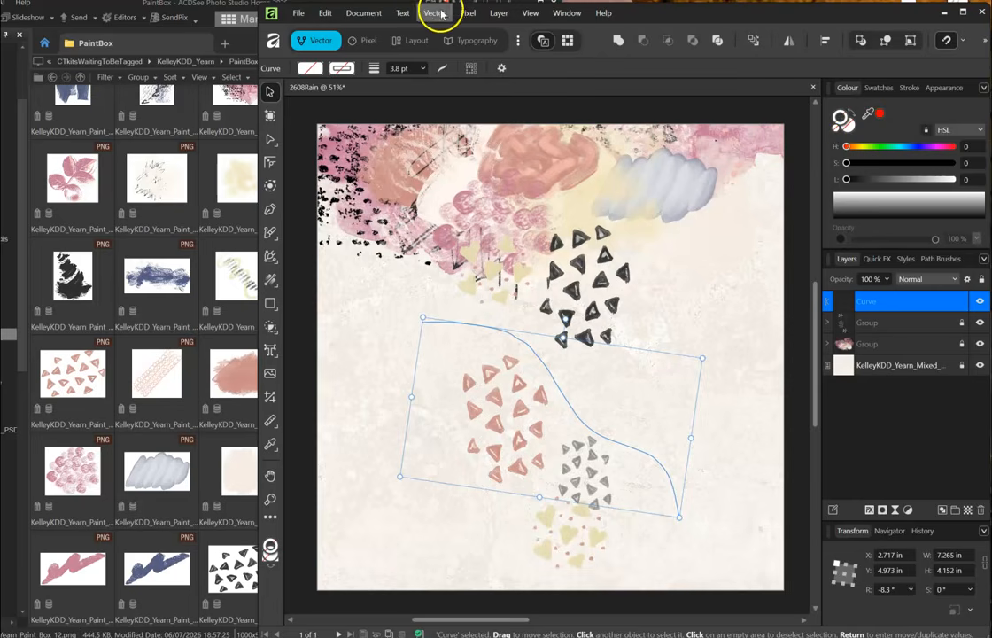
- Convert the curve to a text path via Layer > Convert > To Text Path
click(498, 13)
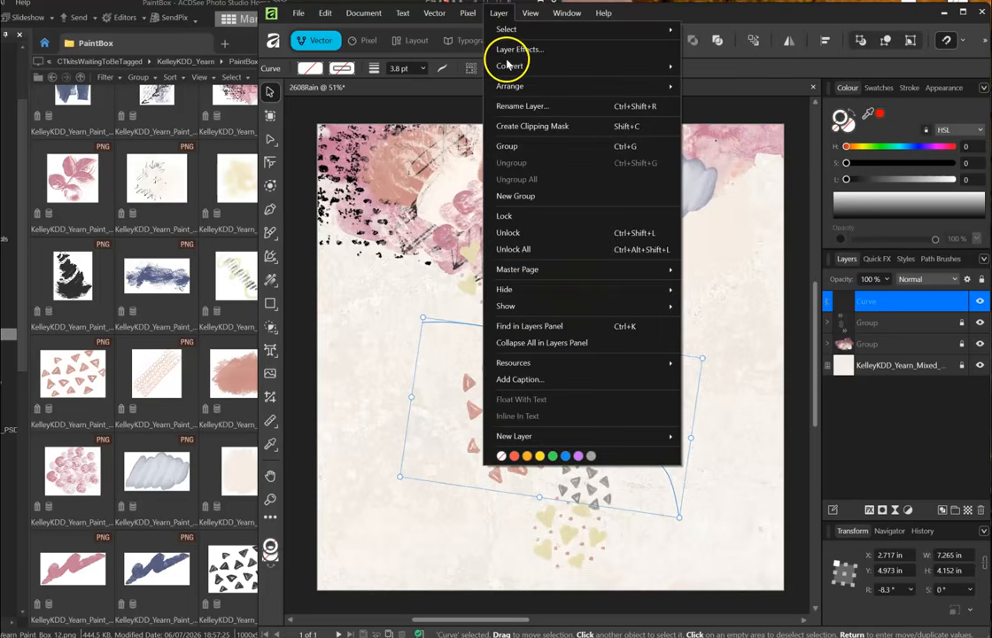
mouse_move(509, 68)
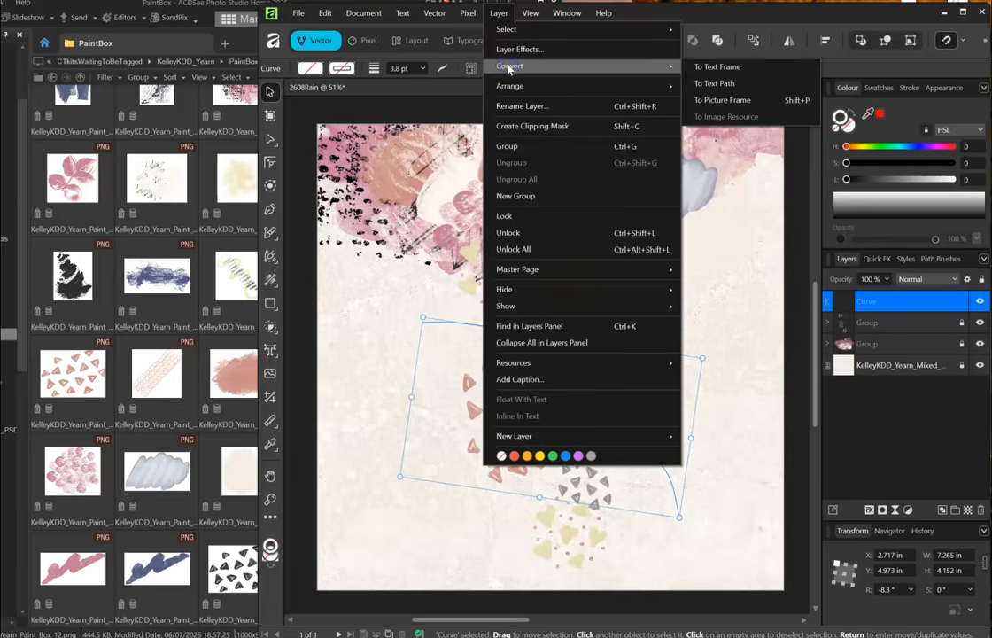
click(713, 83)
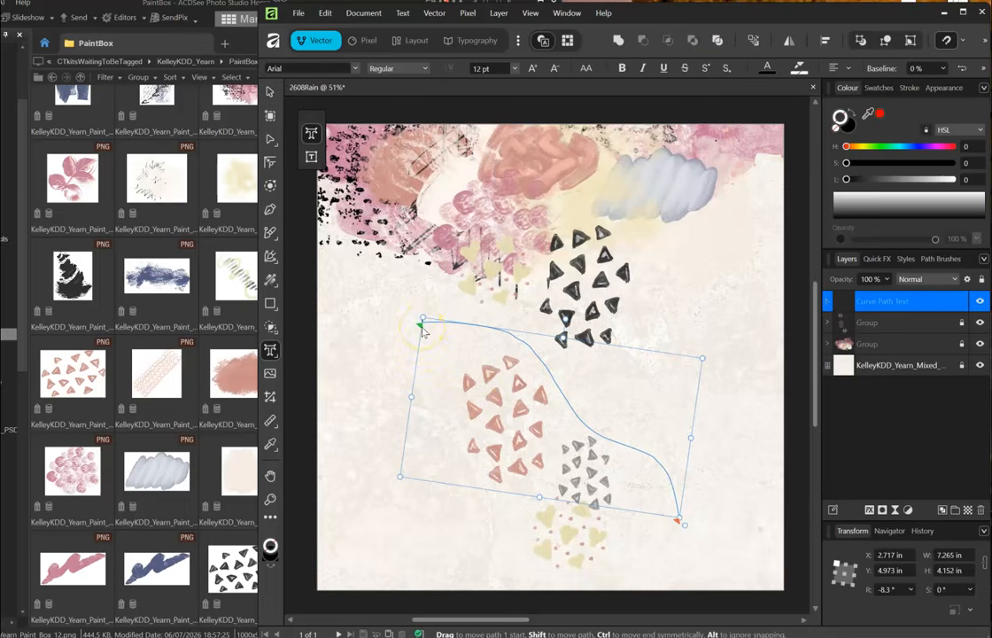
- Type 'Welcoming the rain' along the curve, set it to 64 pt, and tilt it to about -4.3°
click(422, 330)
text(Welcoming the rain)
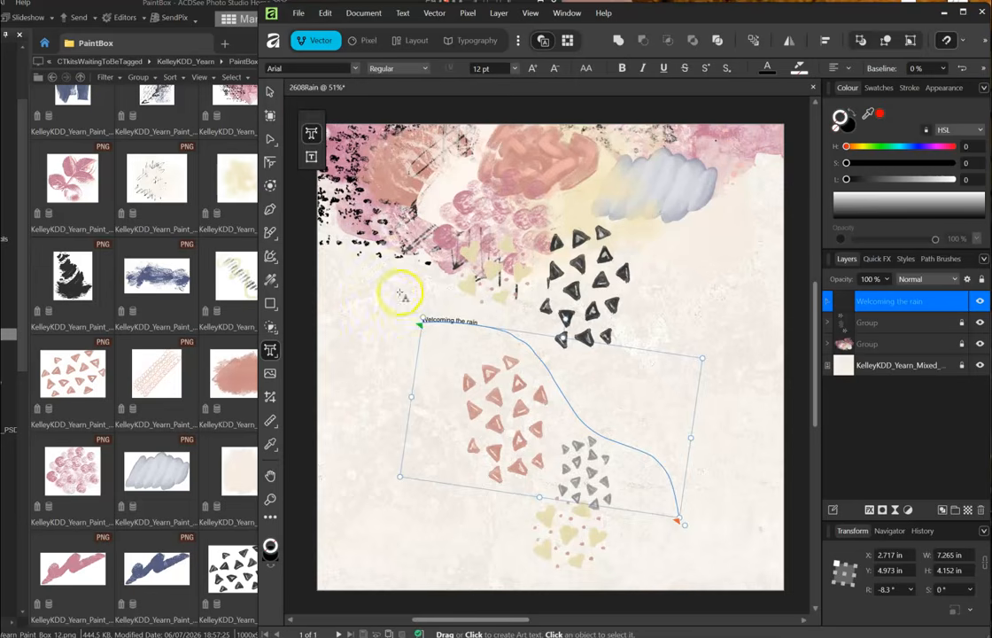
click(271, 93)
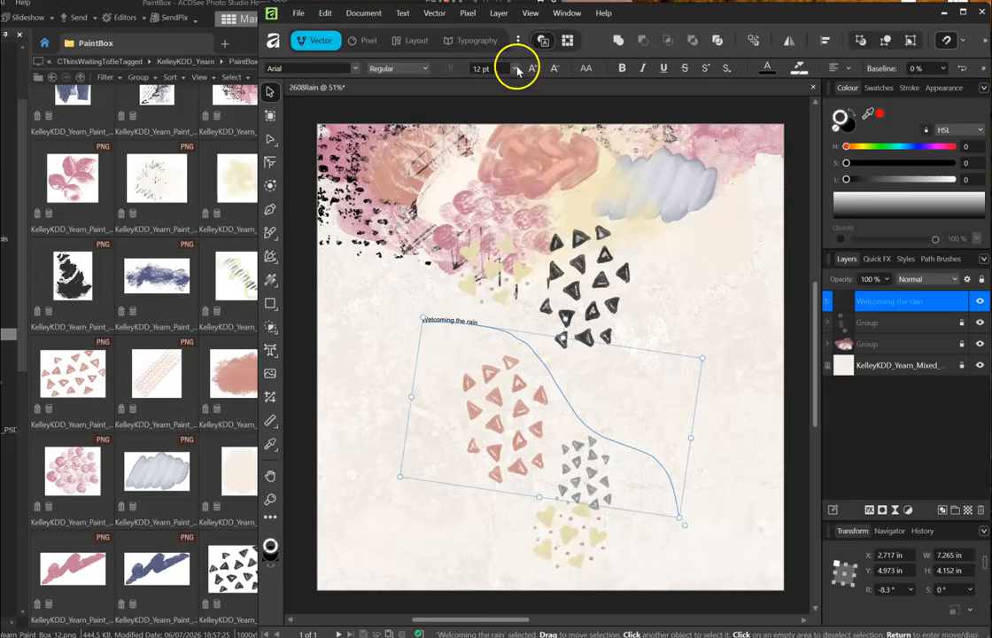
click(515, 68)
click(485, 238)
drag(566, 317, 558, 316)
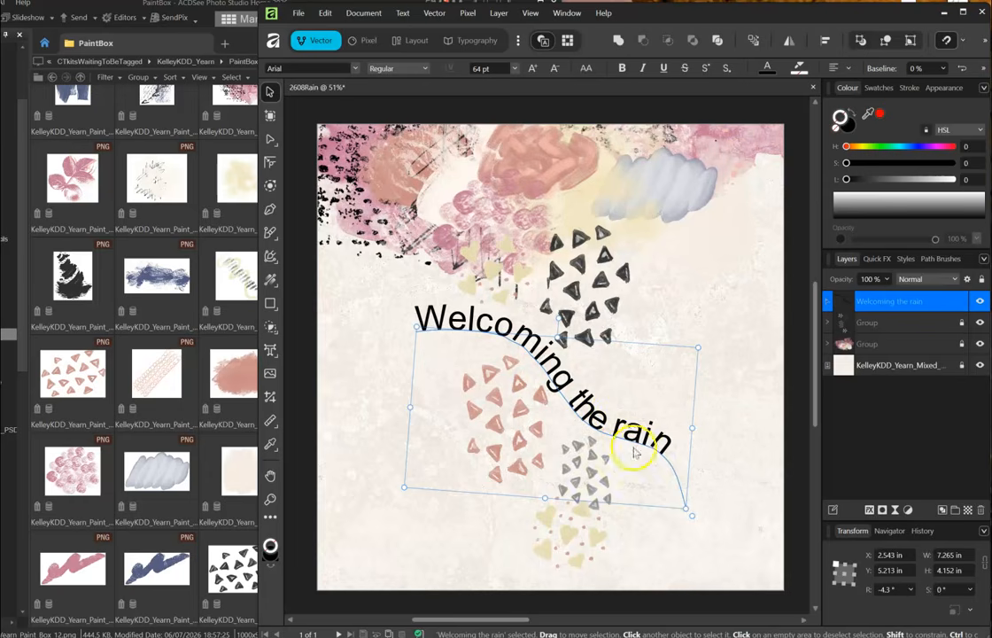
click(354, 69)
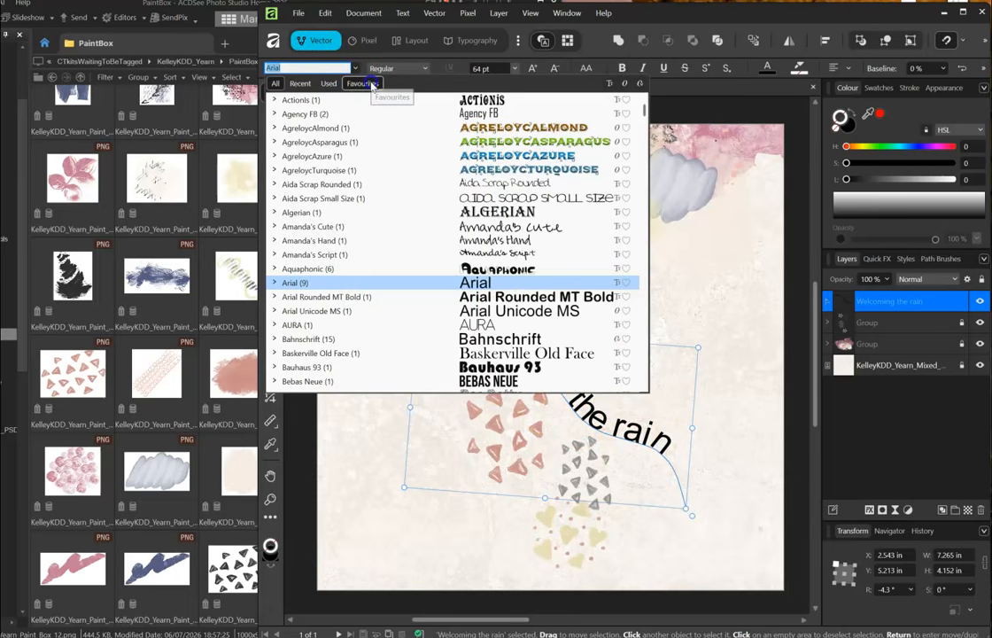
- Try favourite fonts, then set the title in The Scratchy Pen at 48 pt, nudged up-left
click(372, 83)
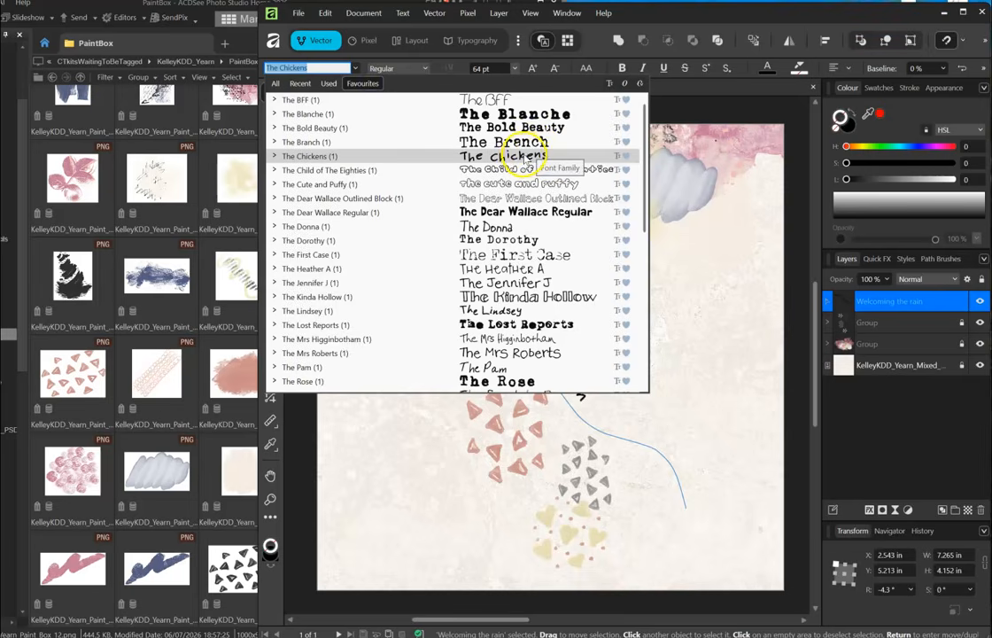
click(526, 157)
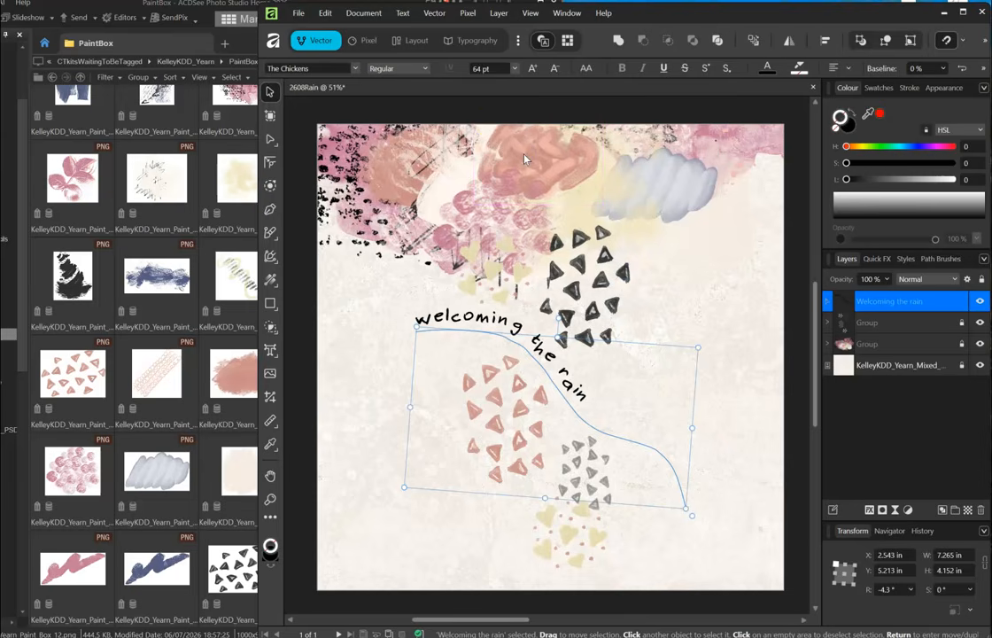
click(355, 68)
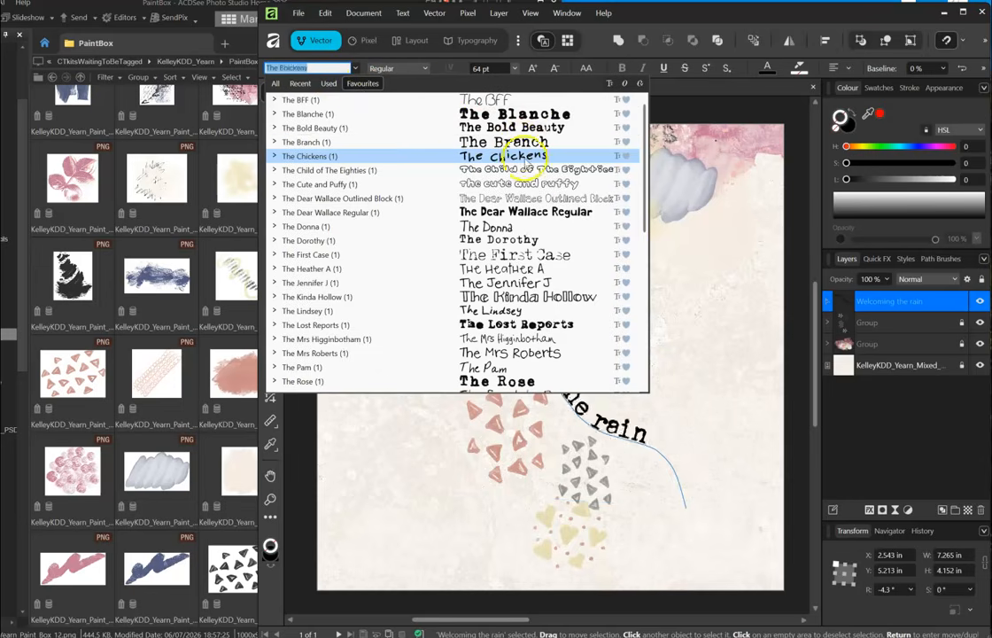
scroll(527, 239, down, 3)
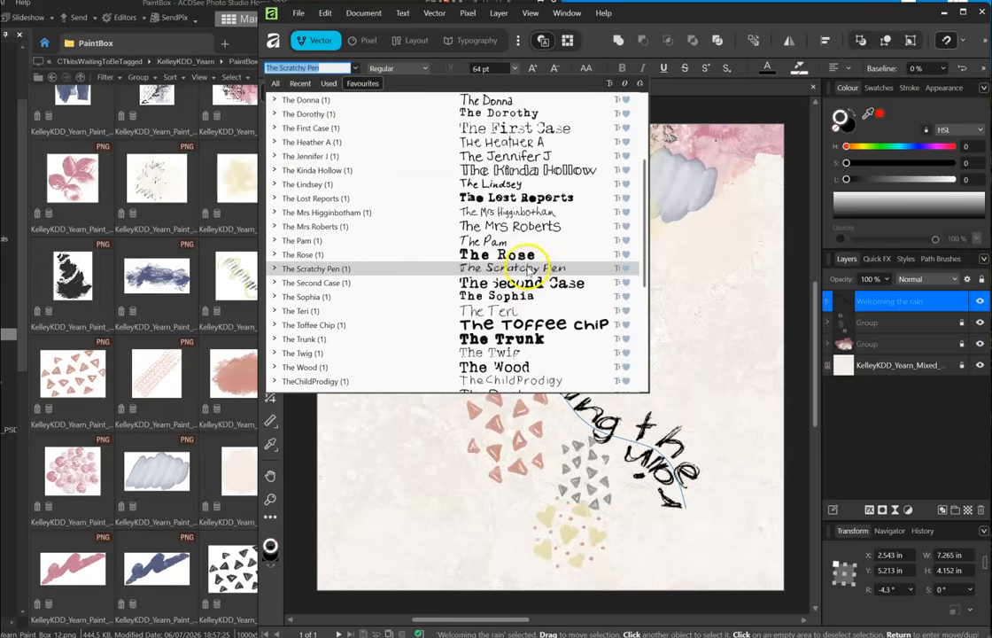
click(468, 213)
click(514, 70)
click(485, 227)
click(355, 69)
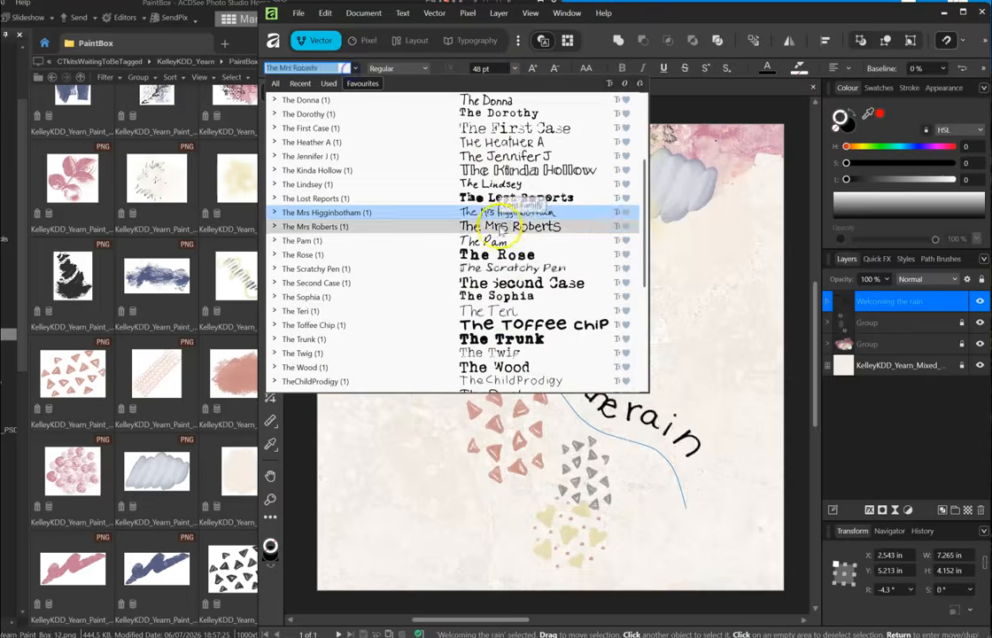
click(512, 268)
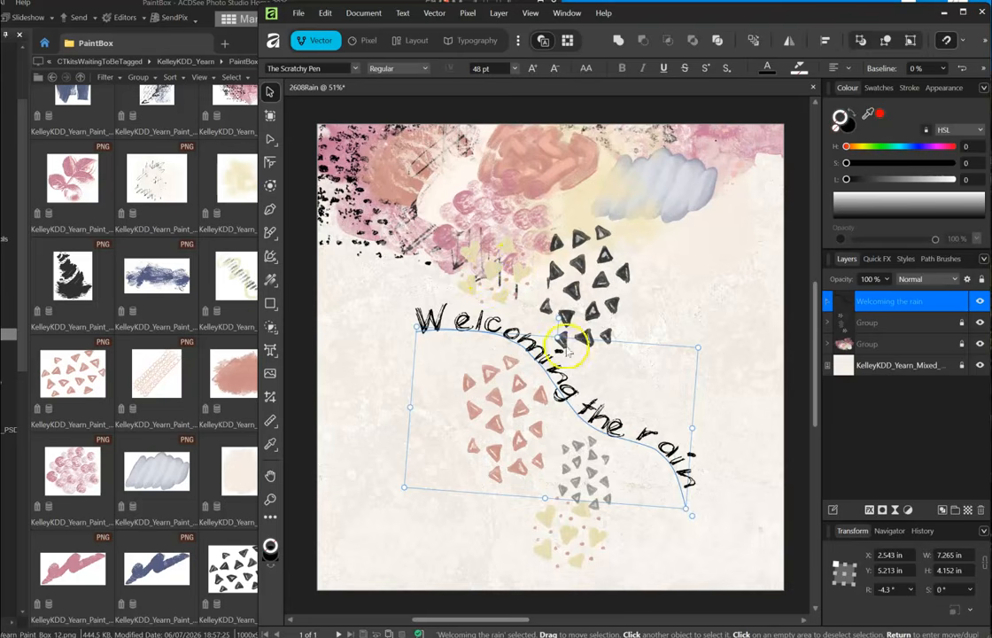
drag(555, 379, 553, 370)
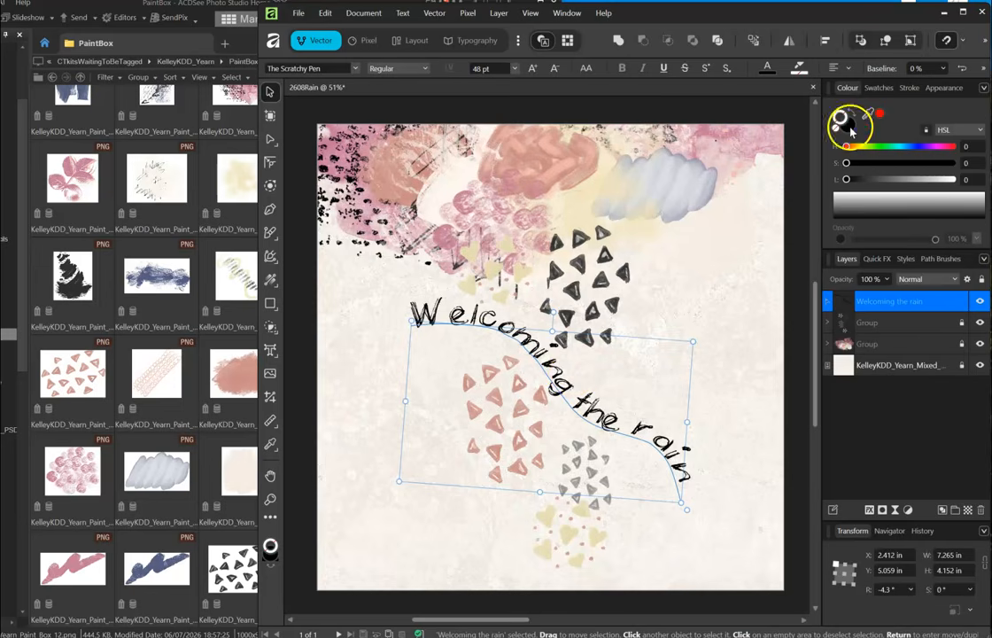
- Give the curved title a muted grey-blue fill of HSL 243, 12, 59
drag(866, 114, 704, 167)
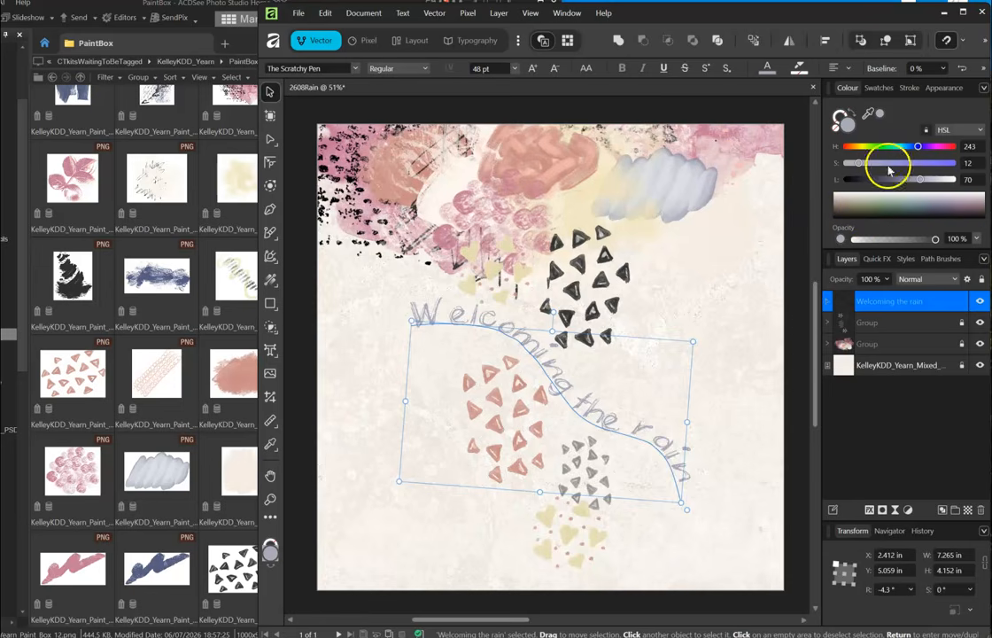
drag(919, 178, 910, 180)
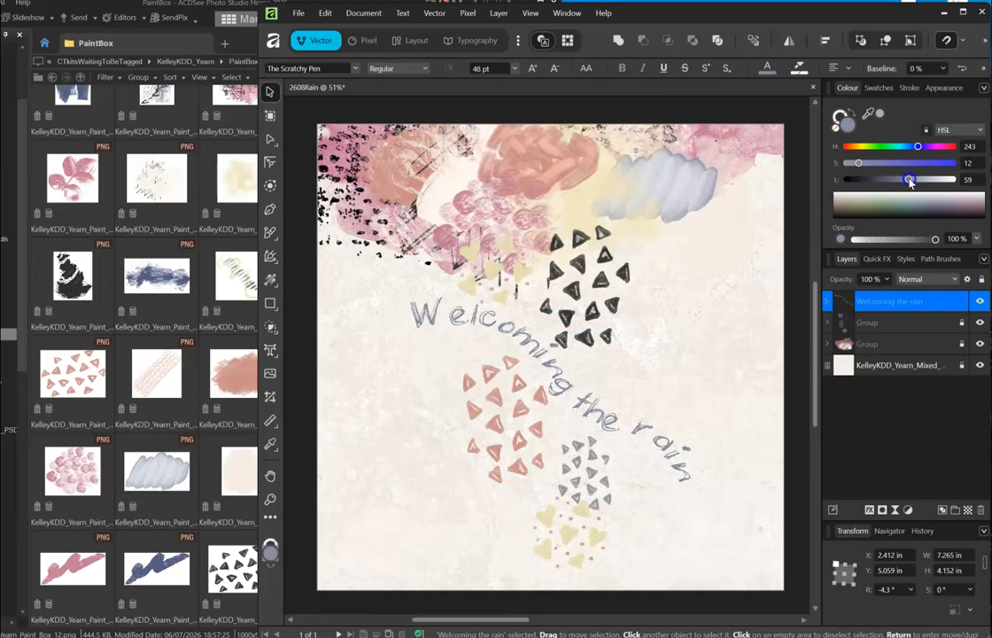
click(704, 284)
click(452, 317)
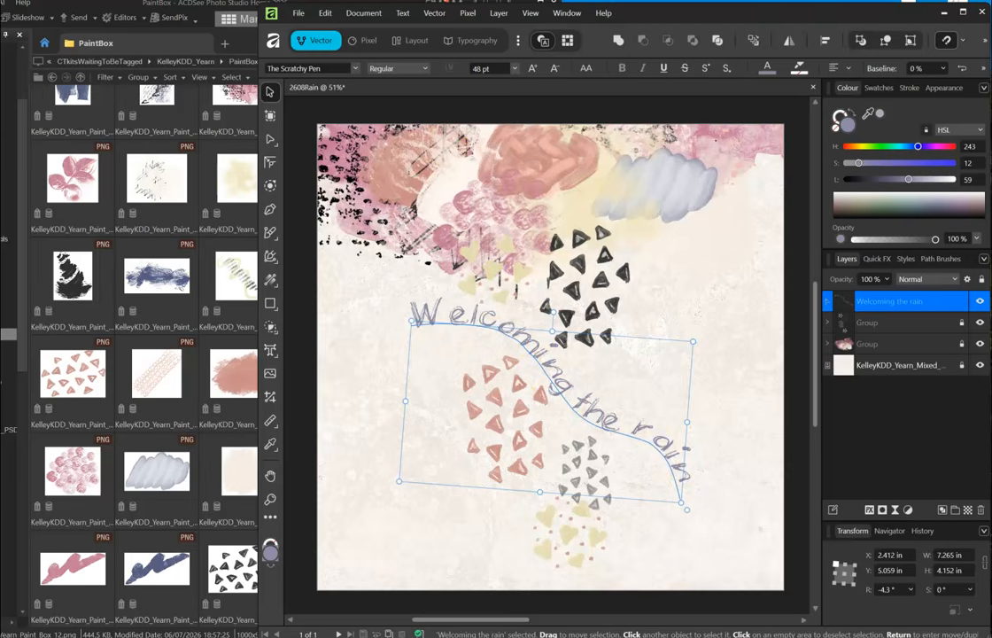
- Set the curved title 'Welcoming the rain' in The Lindsey at 55 pt
click(358, 70)
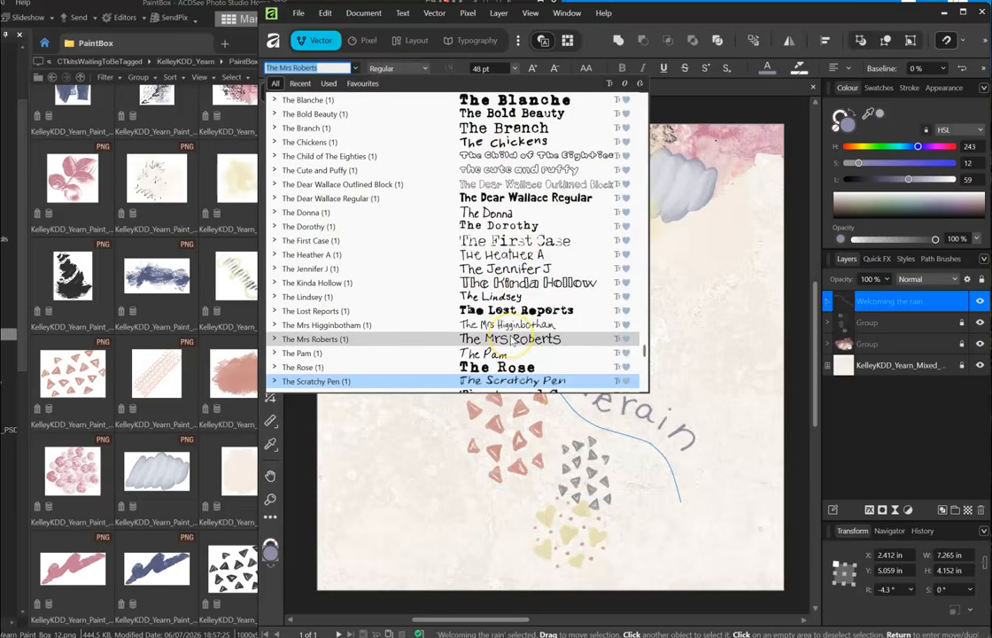
click(514, 297)
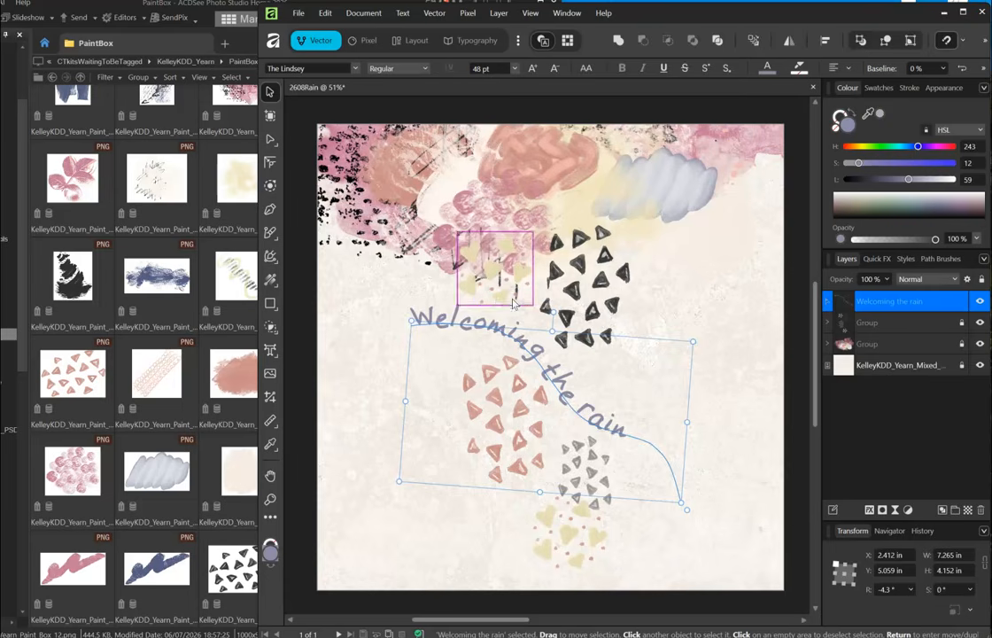
click(514, 68)
click(483, 229)
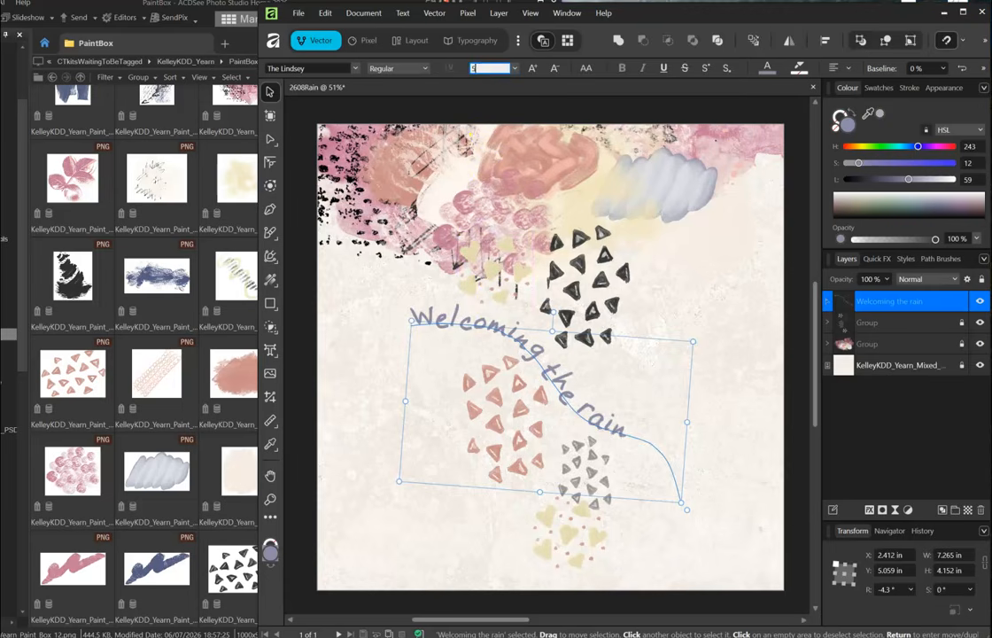
text(55)
key(Return)
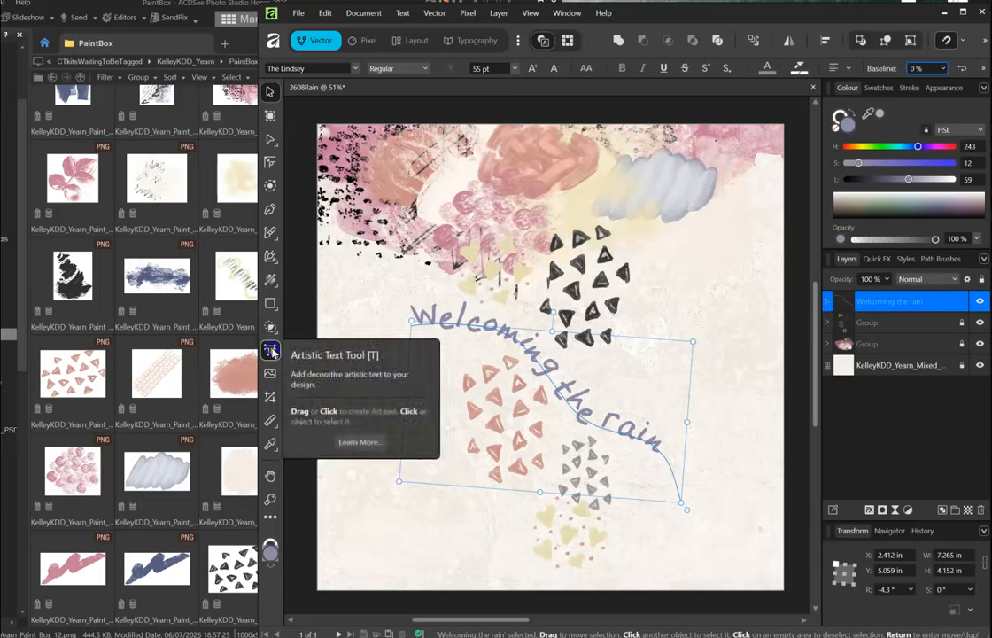
- Slide the title's start point along its curve and shift the title slightly up and left
click(270, 350)
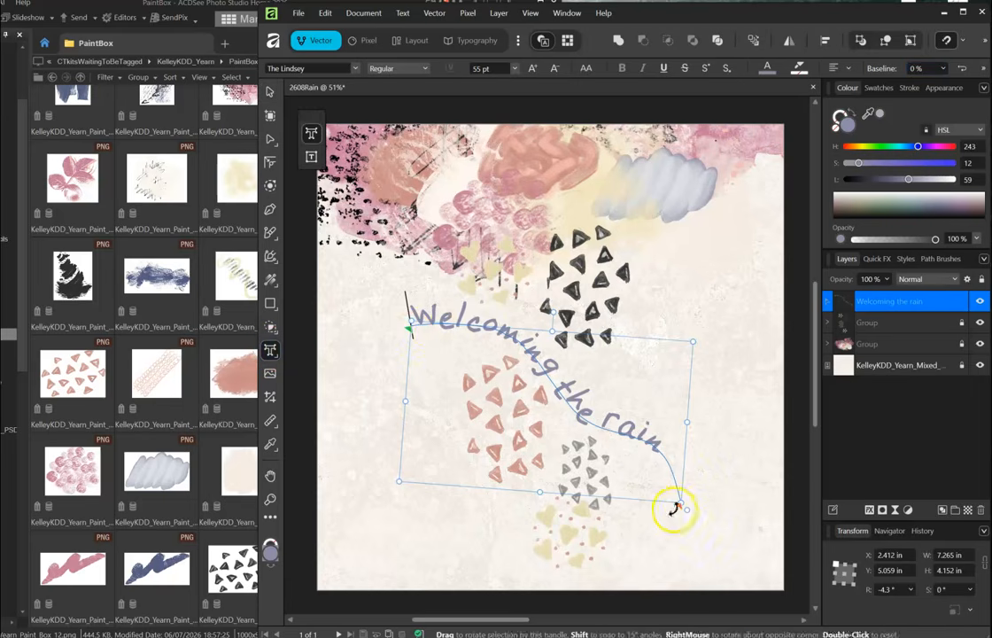
drag(411, 330, 449, 350)
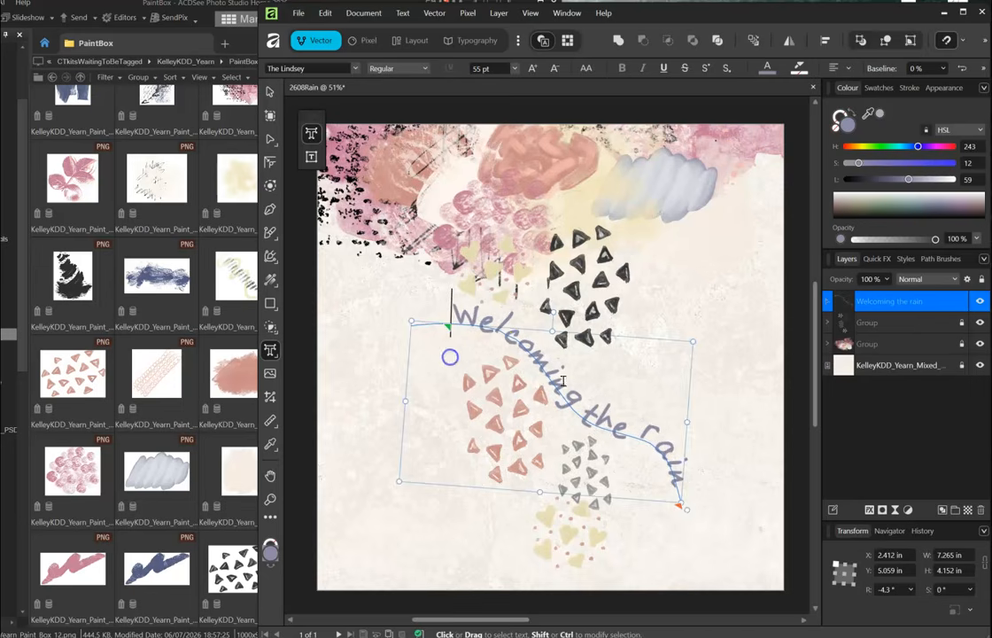
click(270, 91)
drag(590, 422, 550, 369)
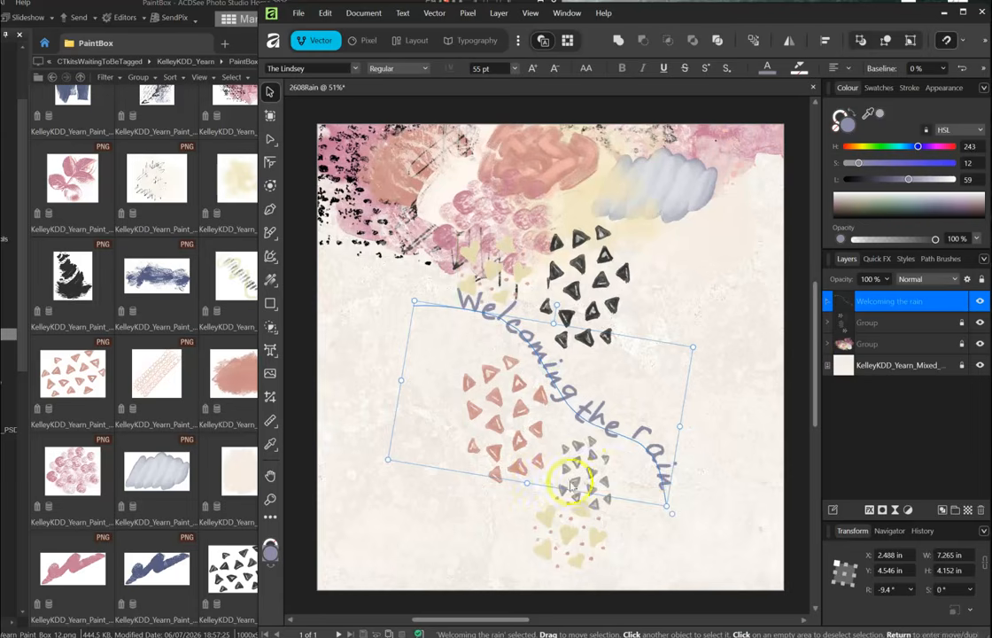
click(445, 520)
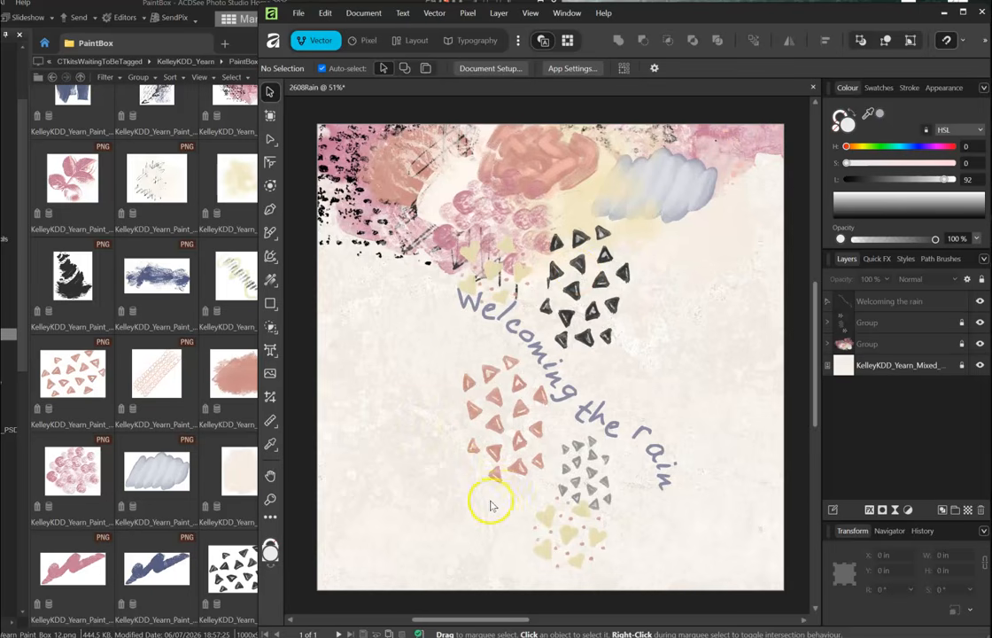
- Draw a freehand curve left of the red triangles and convert it to a text path
click(270, 231)
click(312, 157)
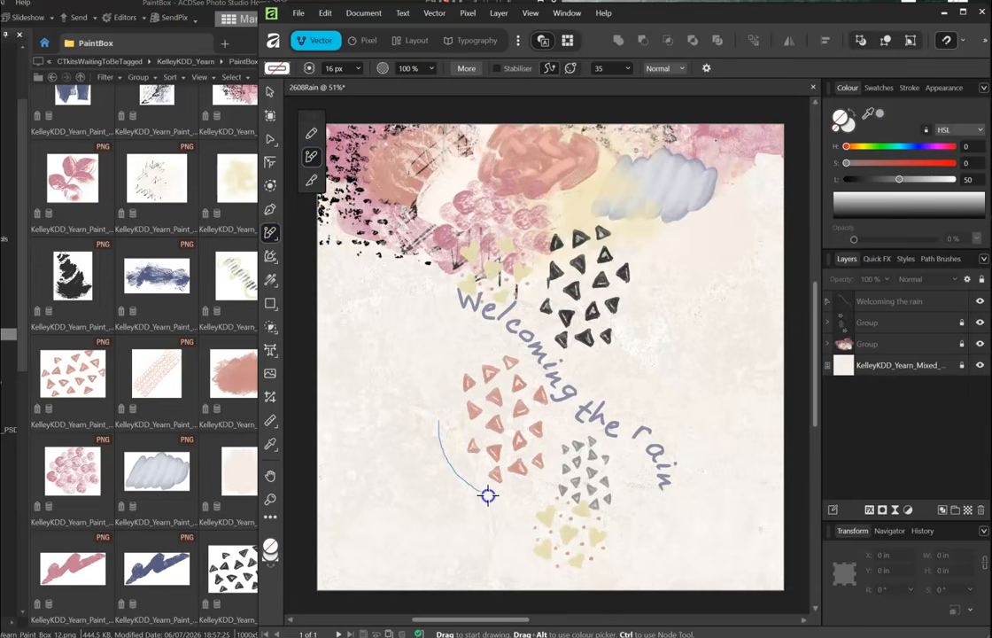
drag(524, 568, 519, 562)
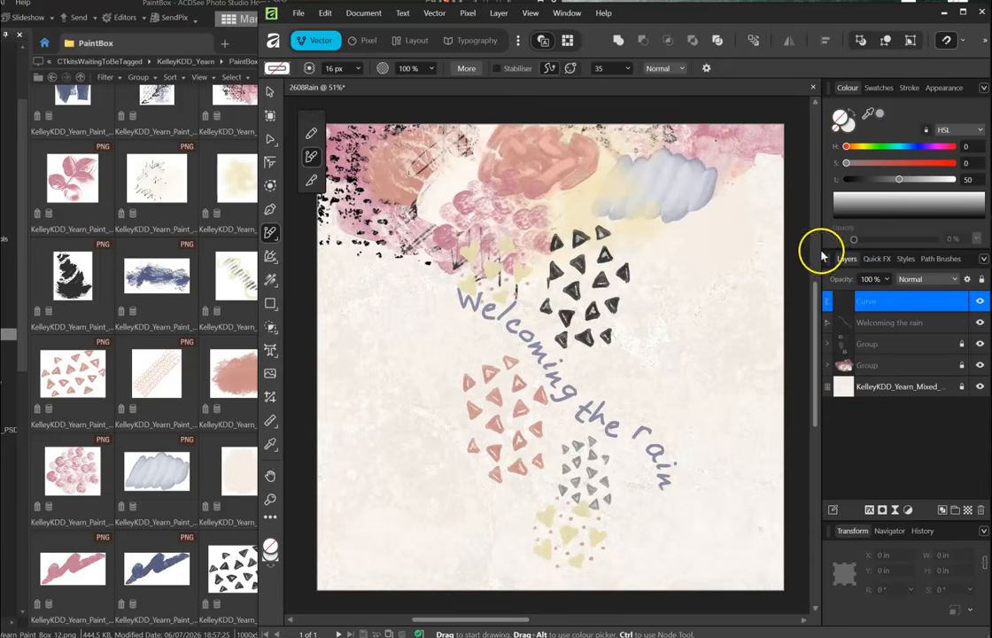
click(270, 93)
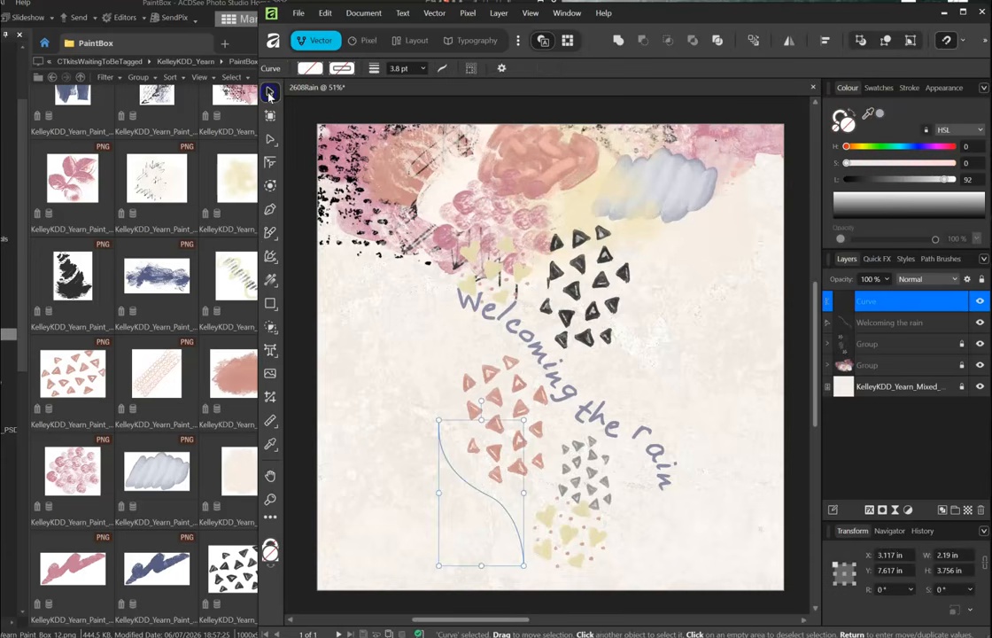
click(498, 14)
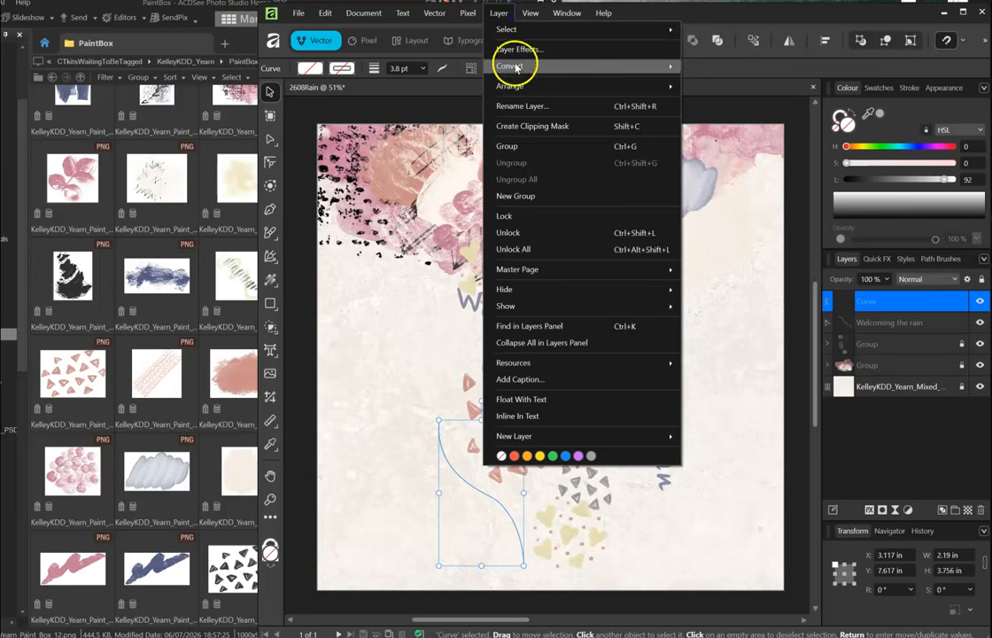
mouse_move(515, 64)
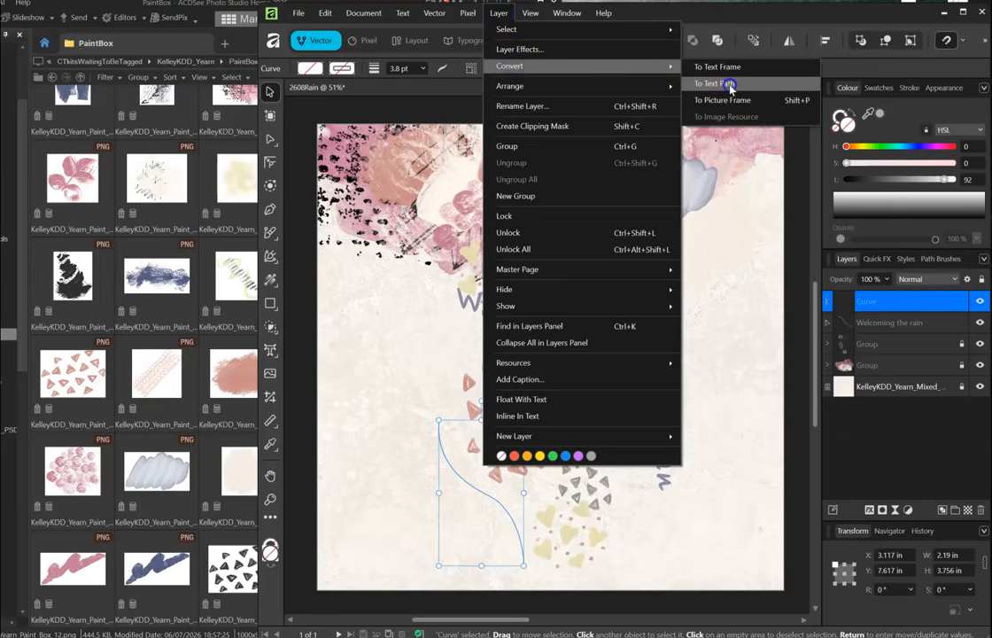
click(727, 84)
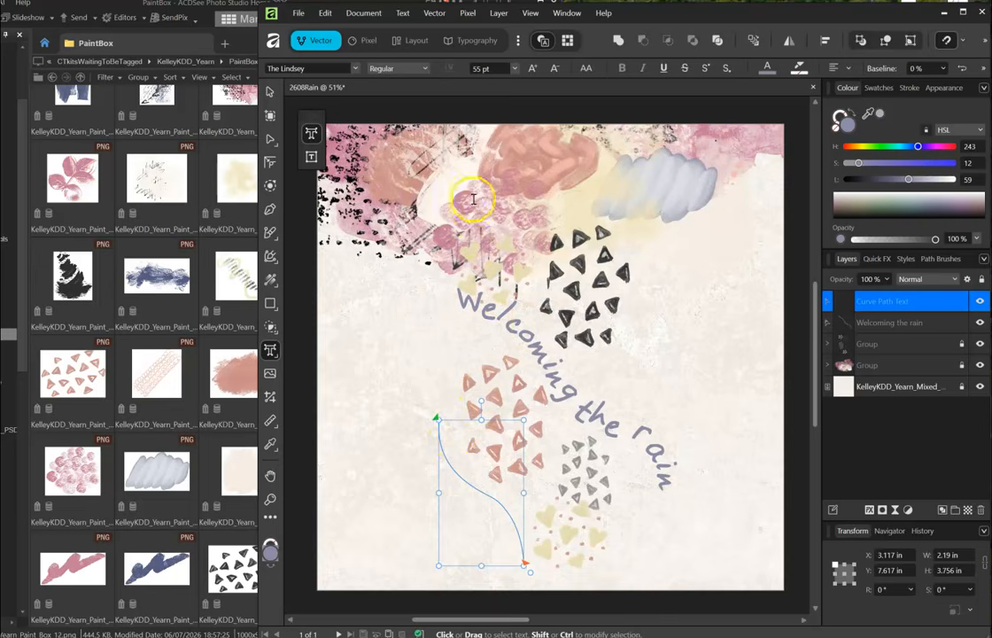
- Type 'prolonged drought' along the new curve at 24 pt
click(517, 70)
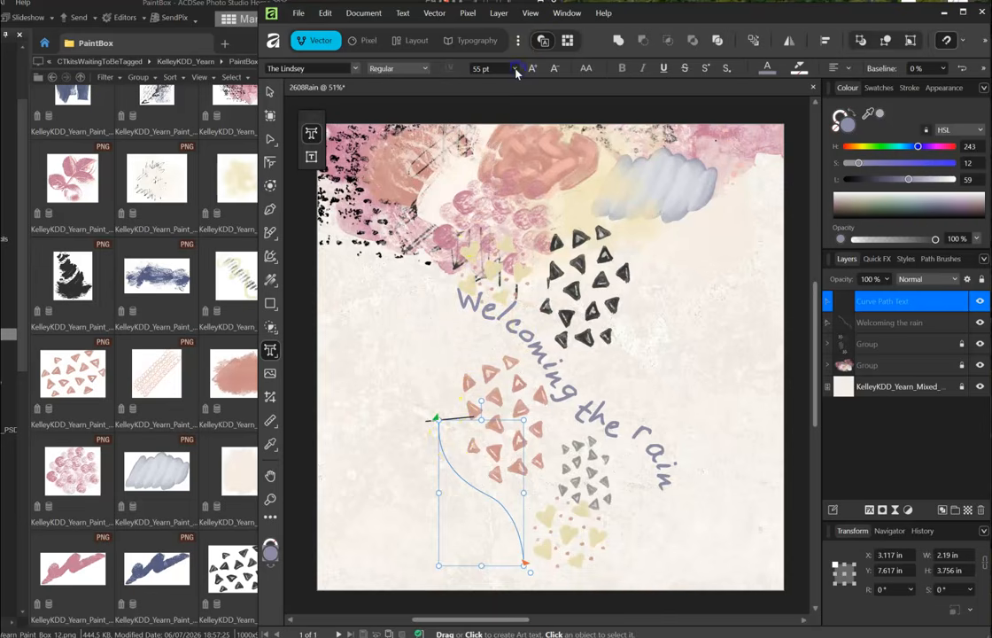
click(515, 68)
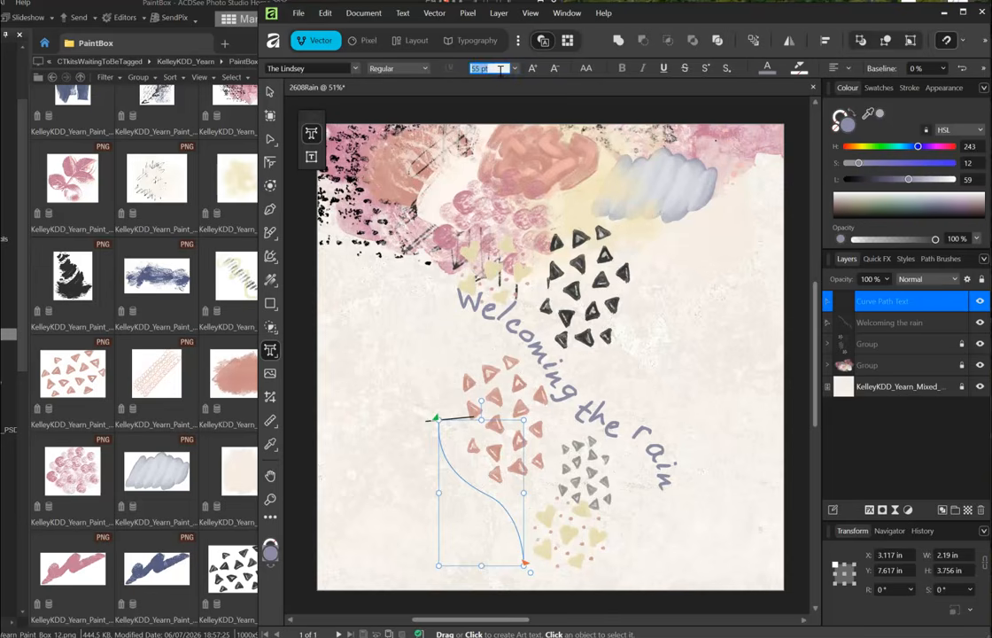
text(24)
key(Return)
click(468, 331)
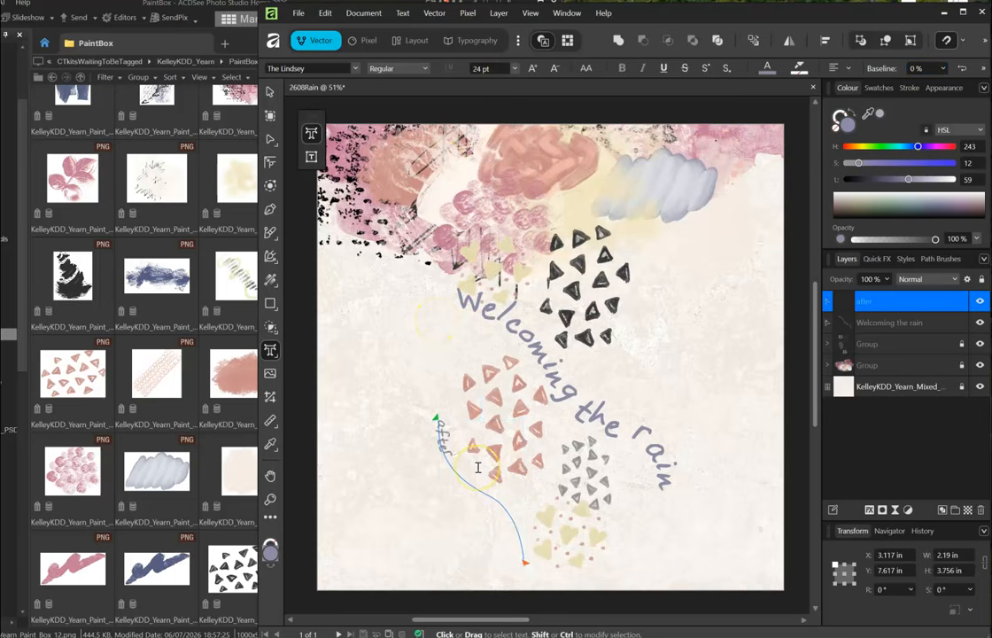
text(prolonged drought)
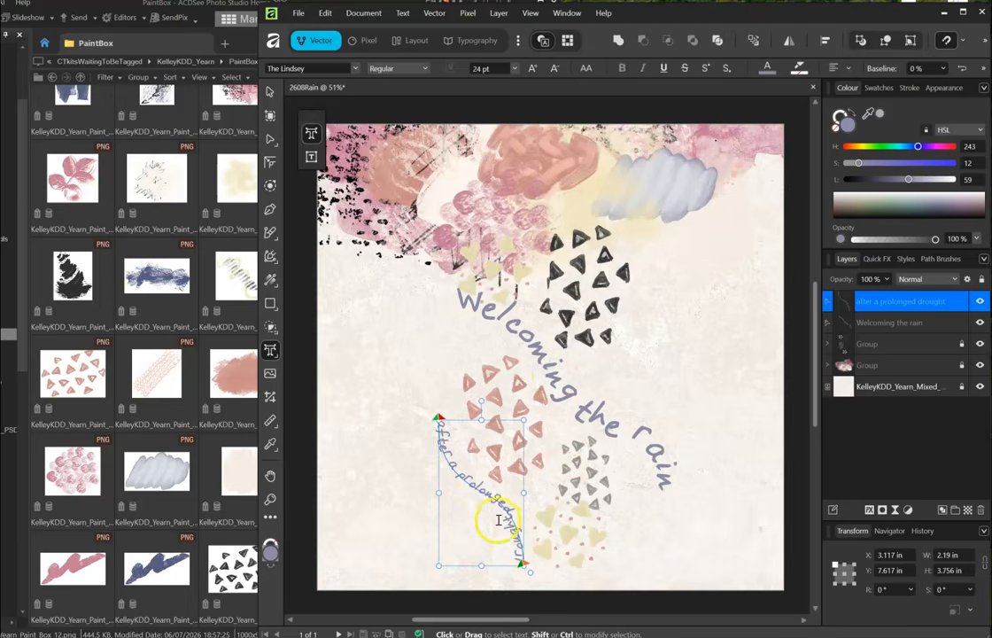
click(270, 91)
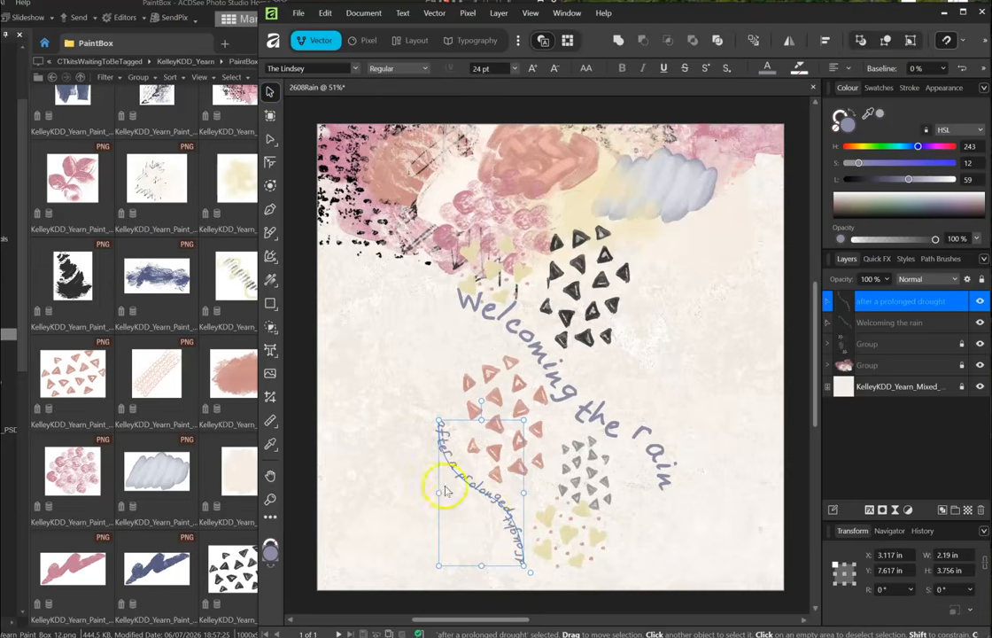
- Resize the path text to 20 pt, tilt it about 8°, and tint it pale pink
click(513, 69)
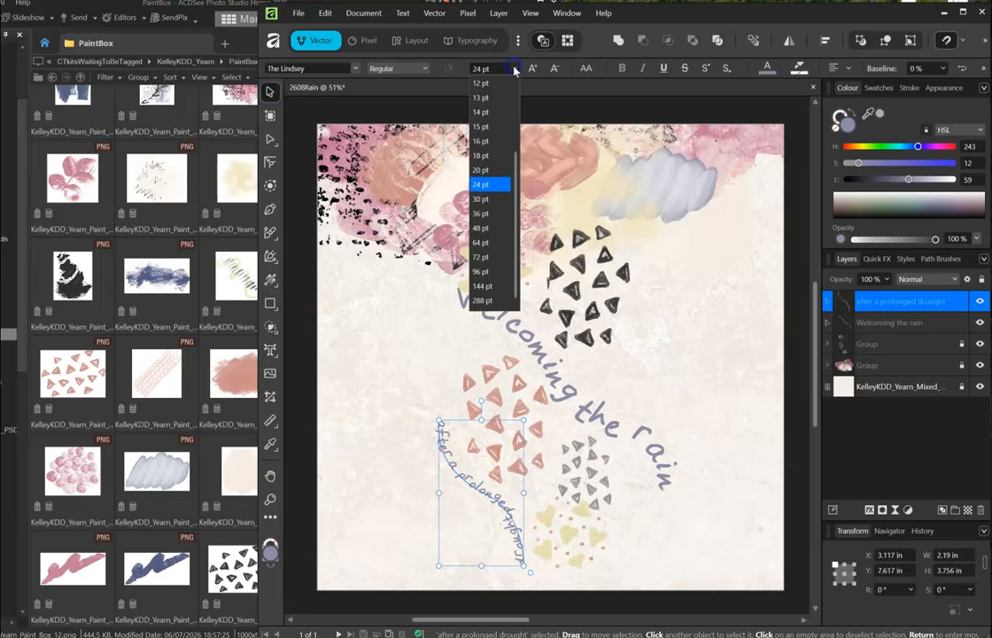
click(487, 172)
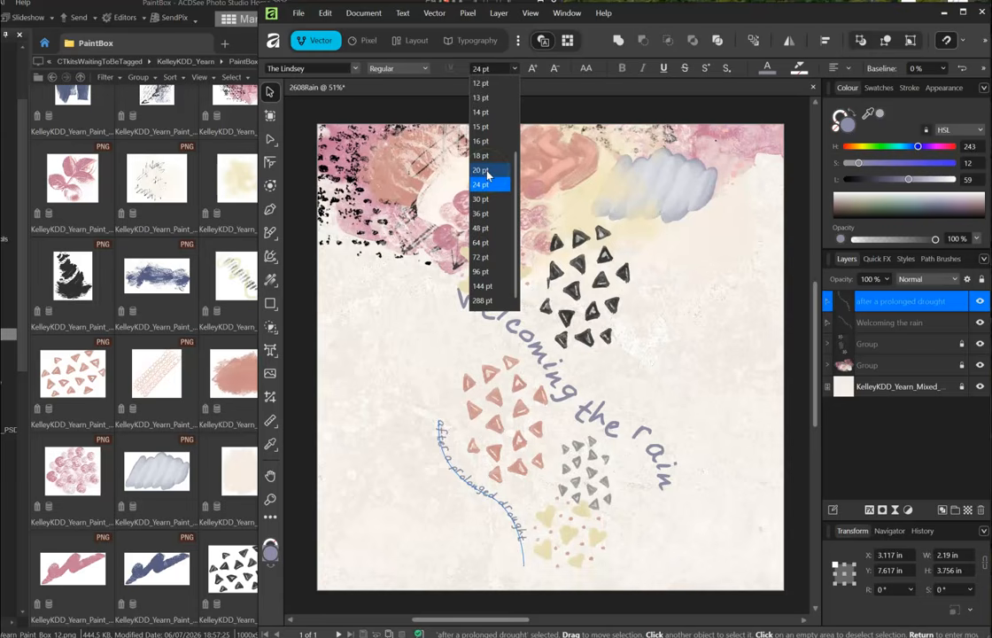
click(486, 170)
drag(475, 401, 492, 407)
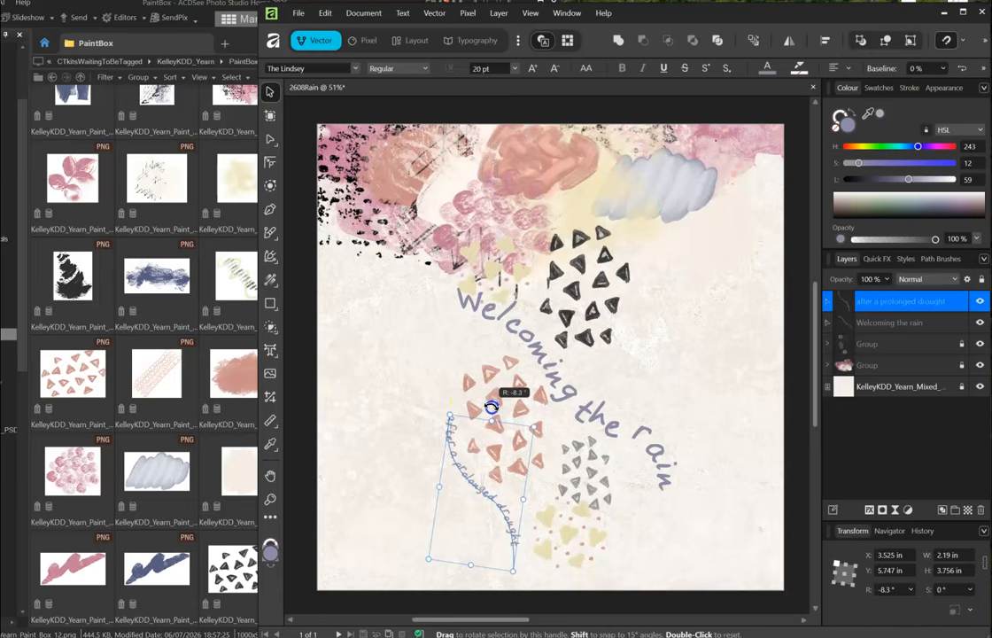
drag(494, 513, 495, 506)
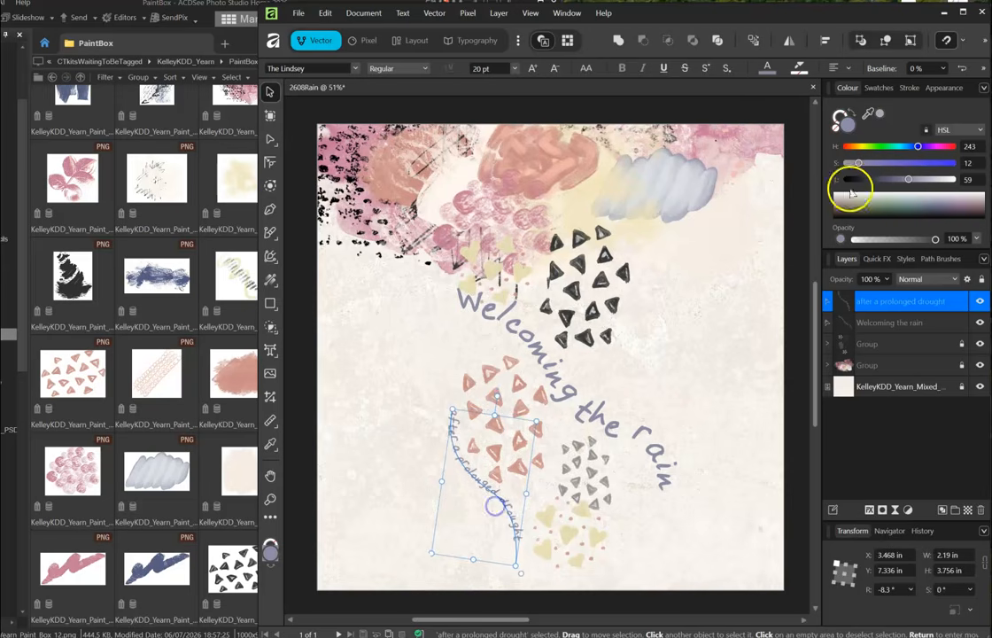
drag(867, 113, 355, 152)
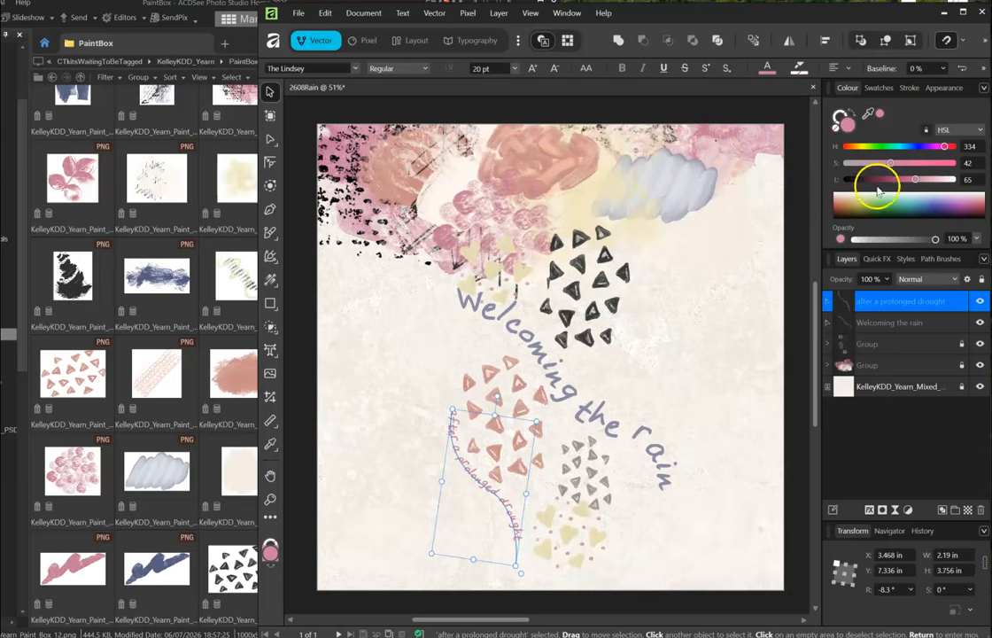
drag(919, 180, 879, 164)
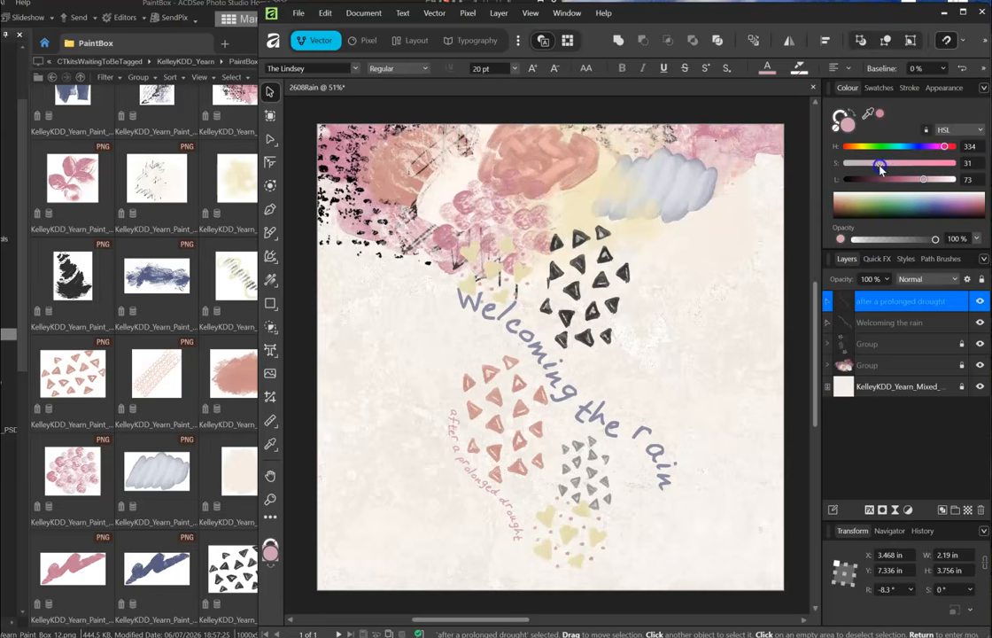
- Fine-tune the pink text's saturation and select the Stitch_6 wreath element in ACDSee
click(597, 257)
click(631, 272)
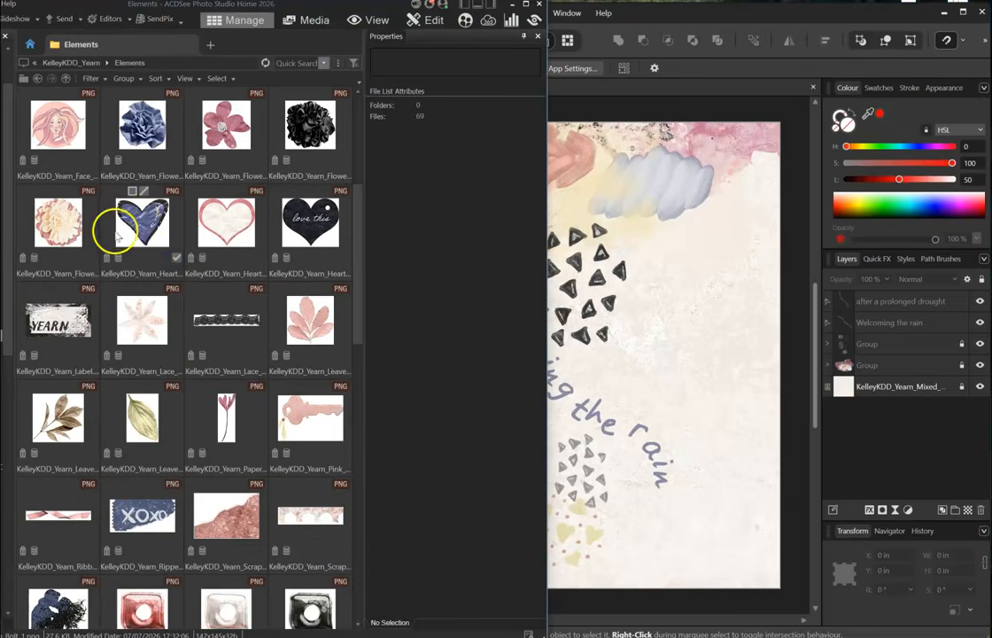
scroll(172, 330, down, 4)
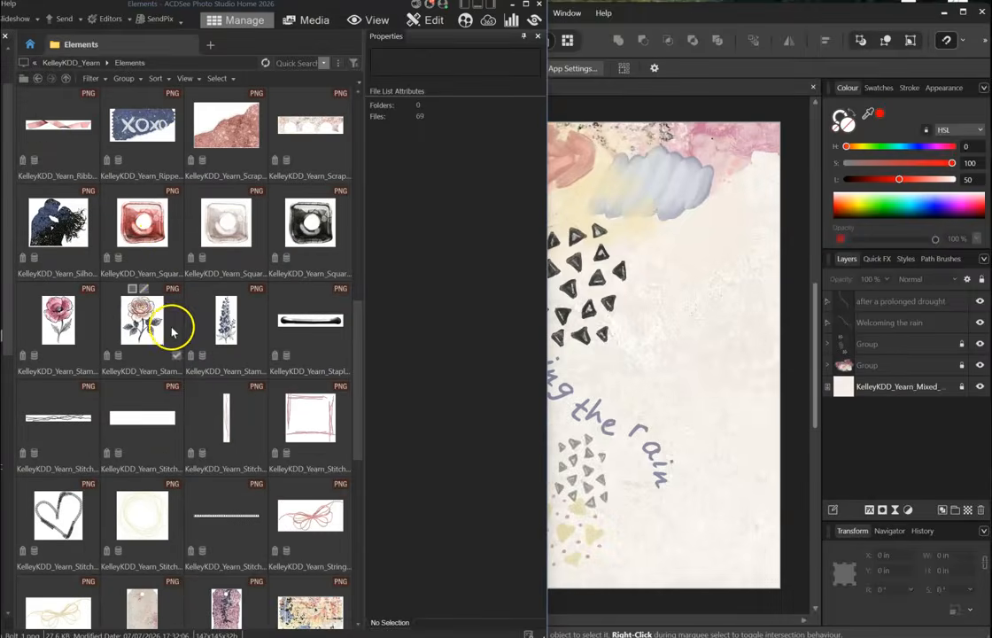
scroll(141, 222, down, 2)
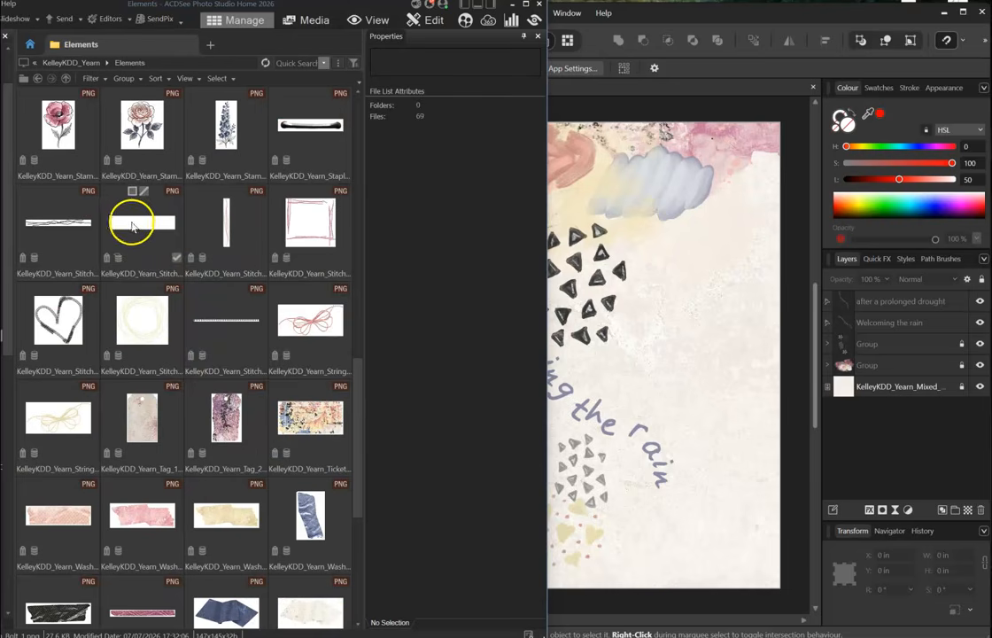
click(133, 297)
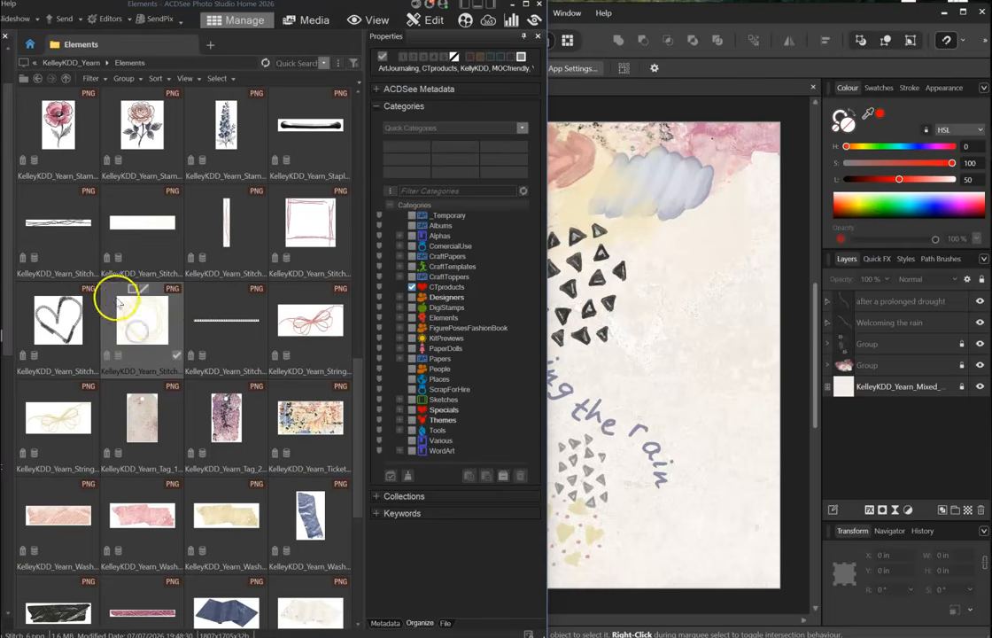
- Place three copies of the stitched wreath over the top paint, one at the top right
drag(71, 326, 700, 137)
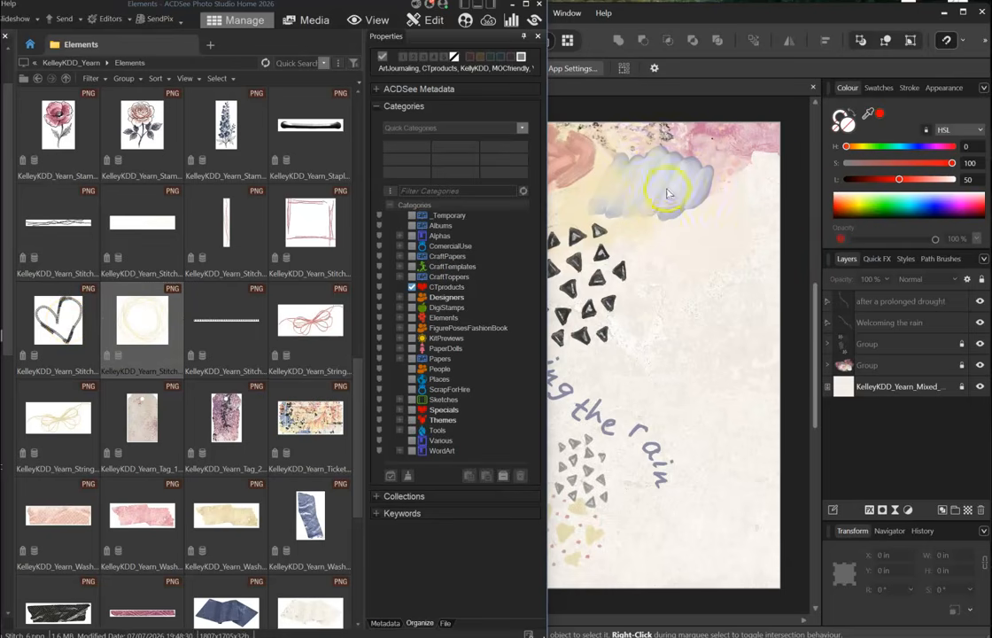
drag(134, 337, 719, 258)
drag(739, 312, 740, 312)
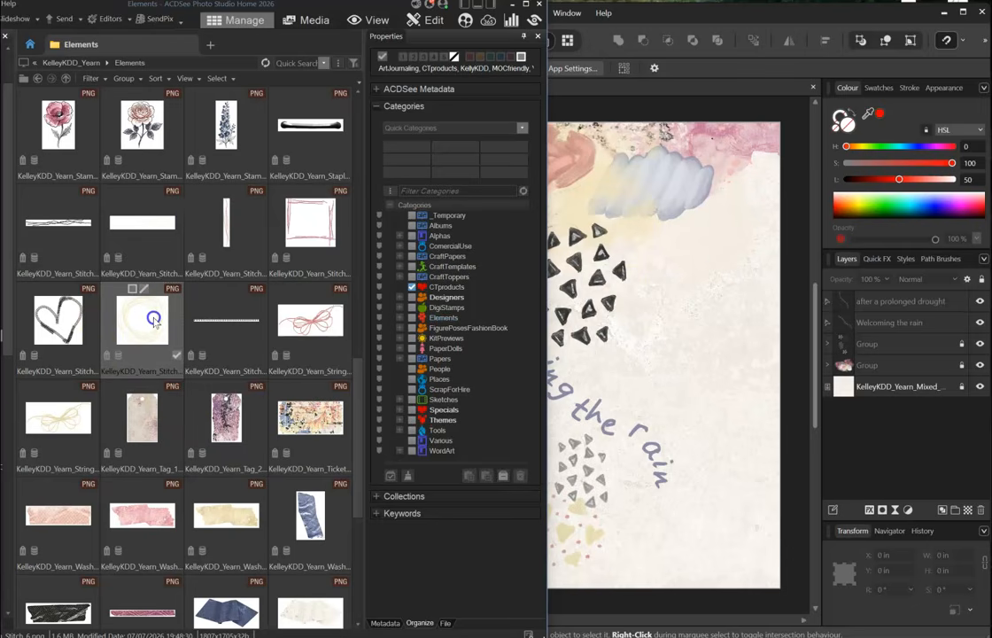
drag(262, 252, 576, 216)
drag(612, 274, 463, 200)
drag(662, 255, 635, 177)
drag(133, 306, 560, 239)
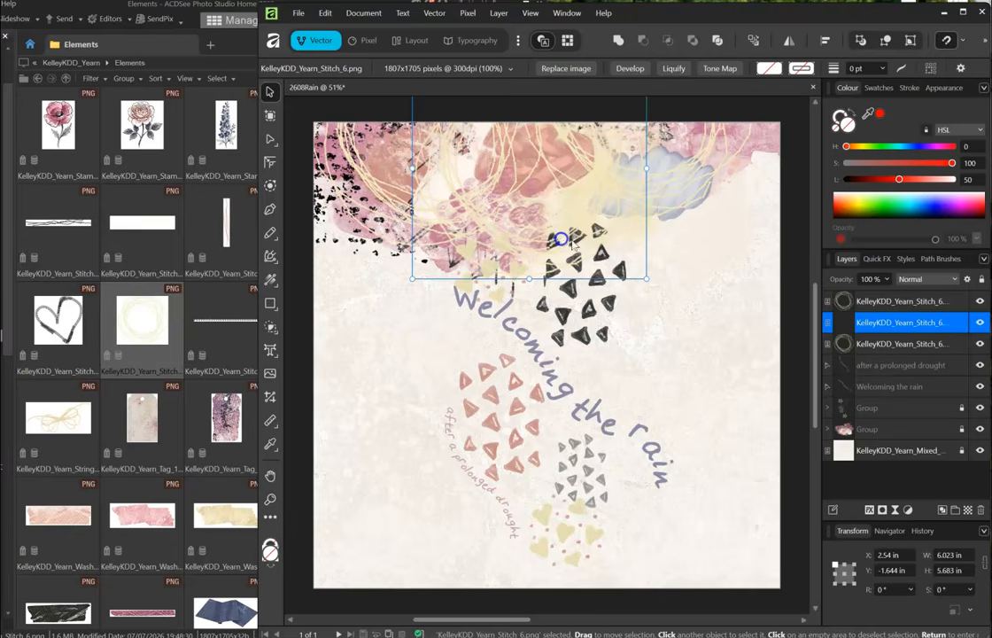
- Give the three Stitch_6 wreath layers an outer shadow with 0.5 px radius and 31% opacity
click(874, 300)
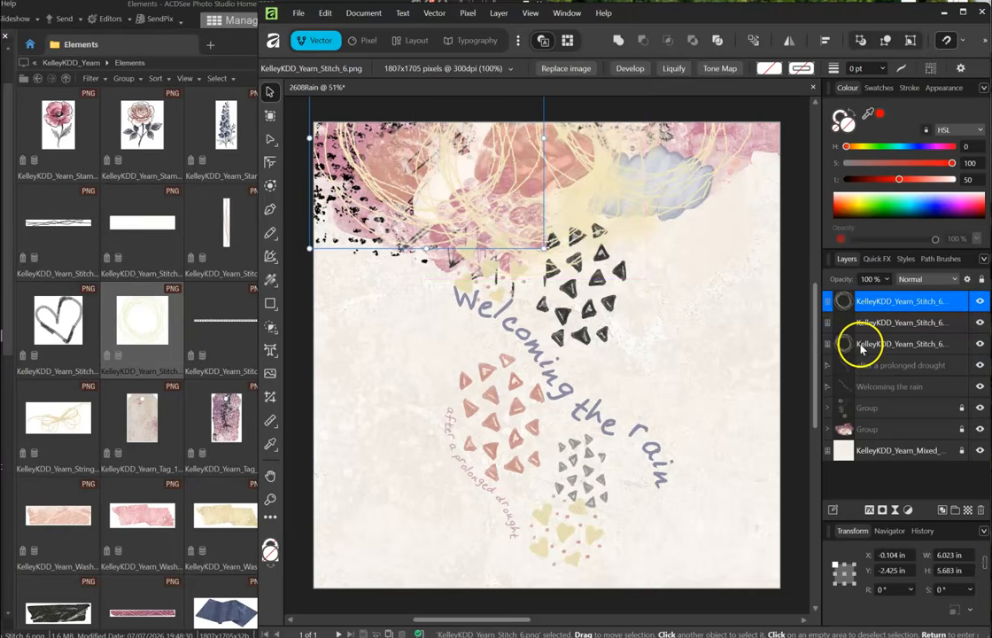
shift+click(864, 343)
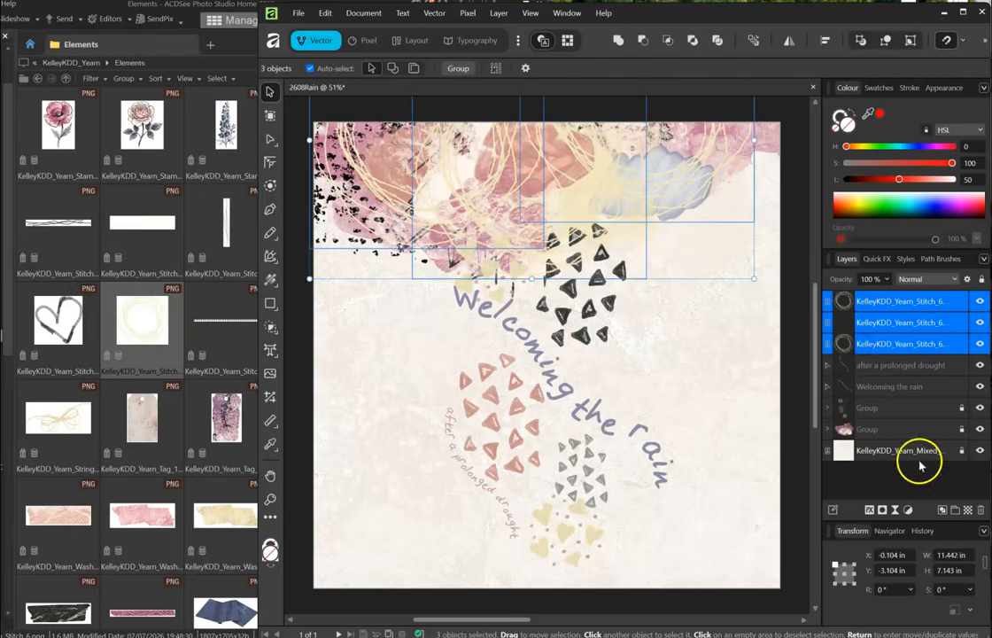
click(869, 509)
drag(624, 147, 398, 277)
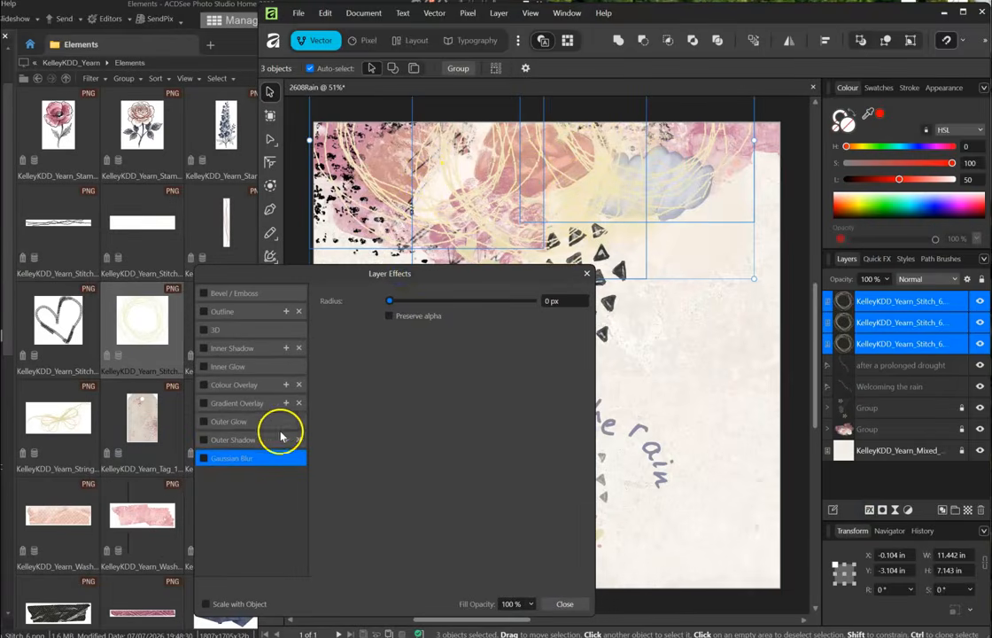
click(203, 439)
click(244, 442)
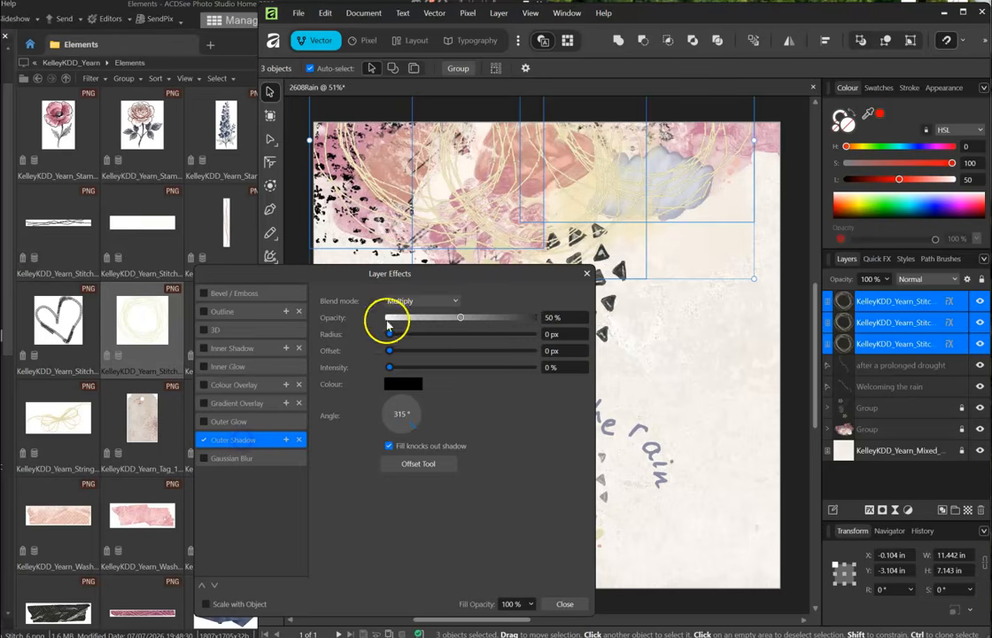
drag(409, 337, 402, 335)
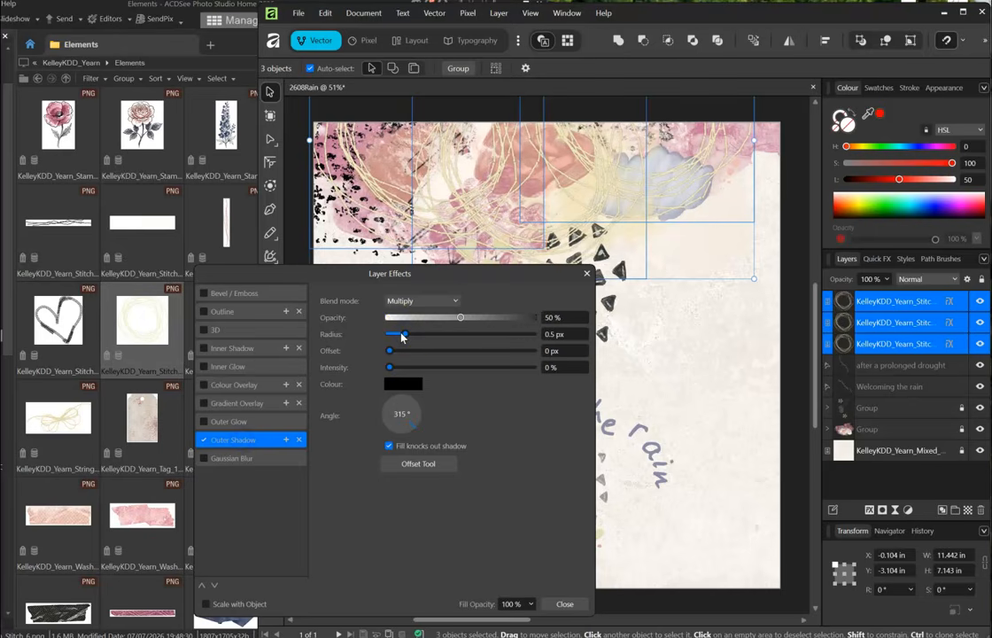
click(434, 320)
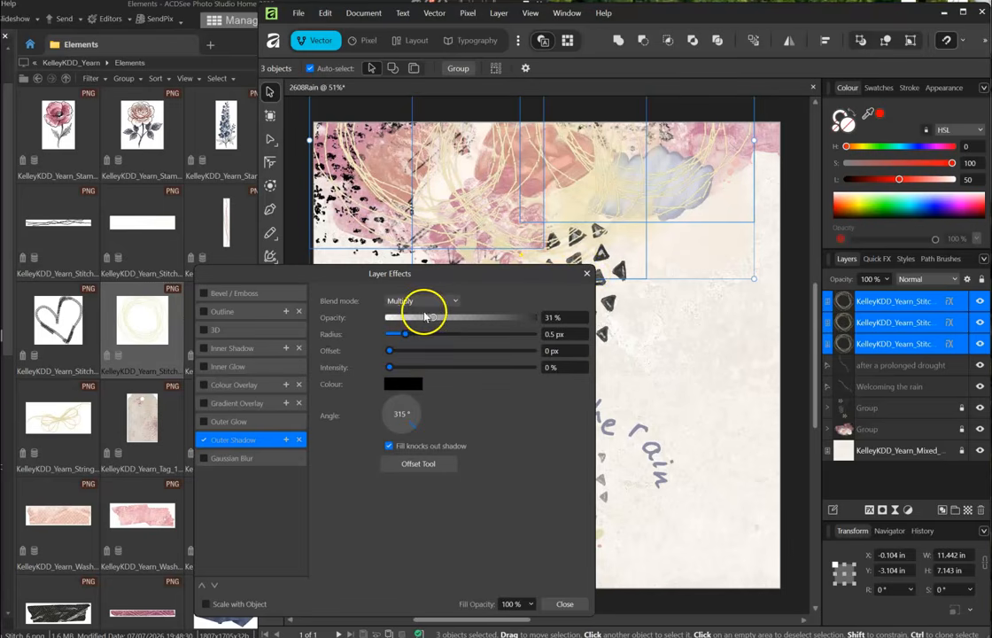
click(585, 275)
- Add the Stitch_5 heart, flip it horizontally, move it right, and copy the wreath shadow onto it
click(731, 361)
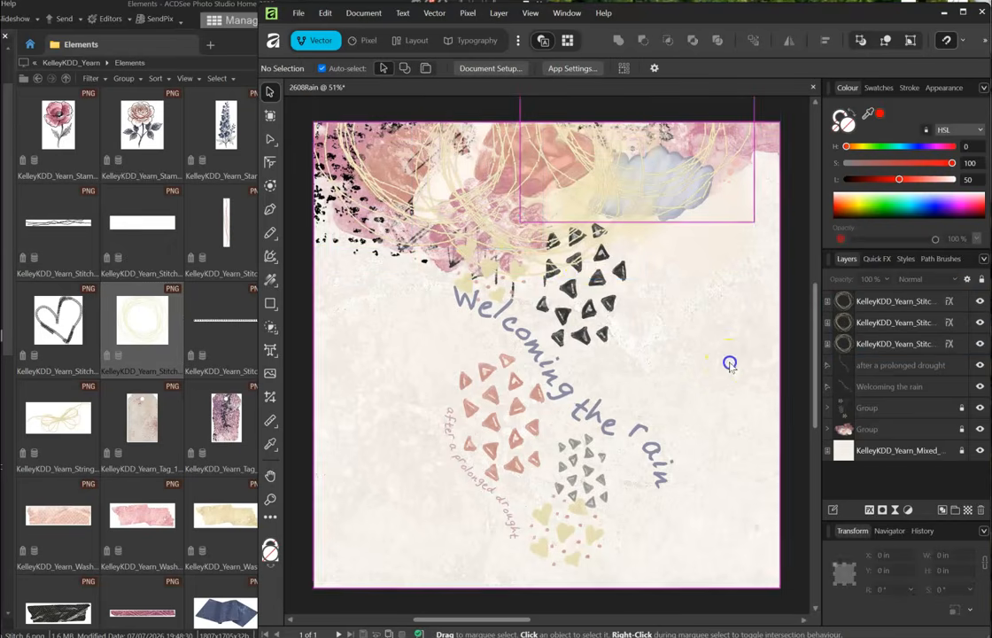
drag(68, 322, 487, 232)
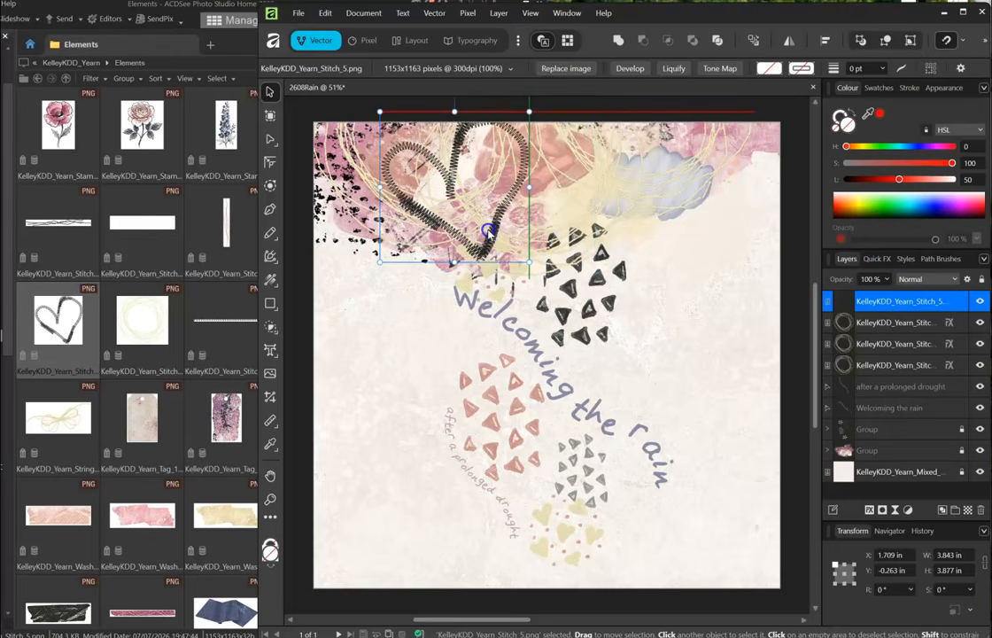
click(791, 42)
click(813, 62)
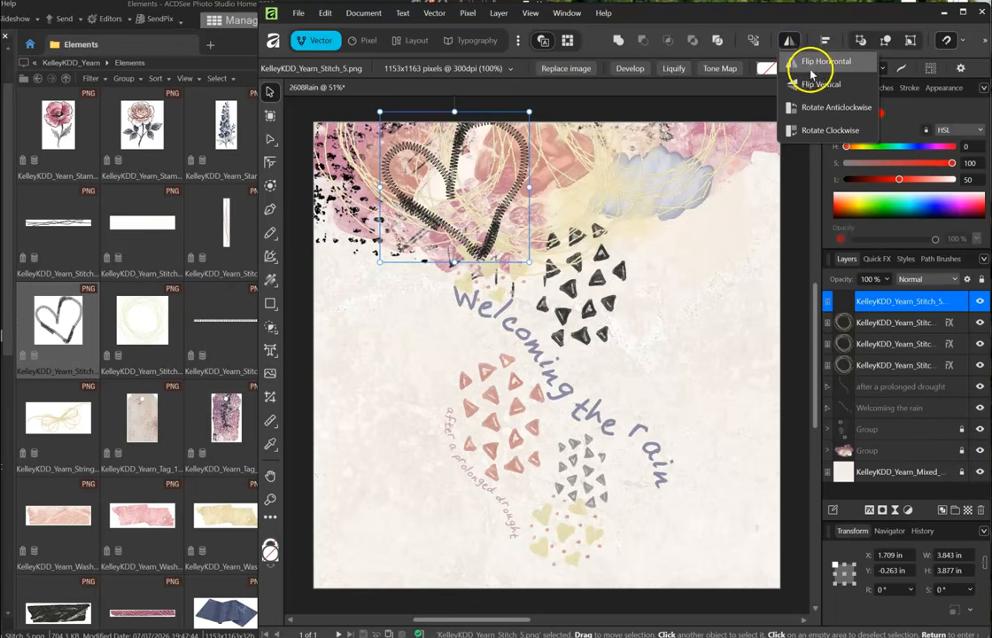
click(812, 68)
drag(482, 195, 536, 196)
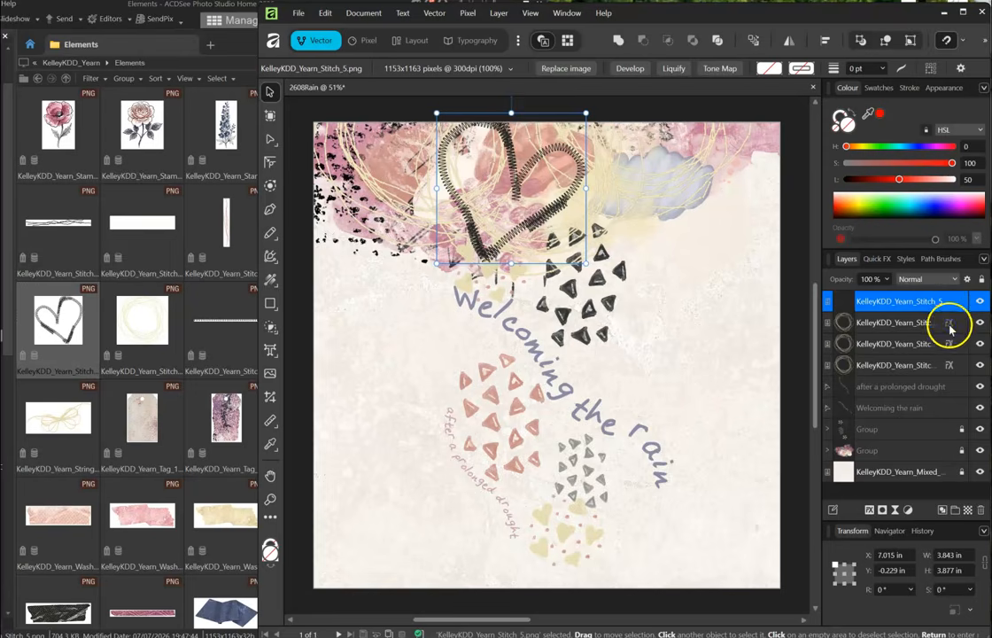
drag(949, 327, 949, 311)
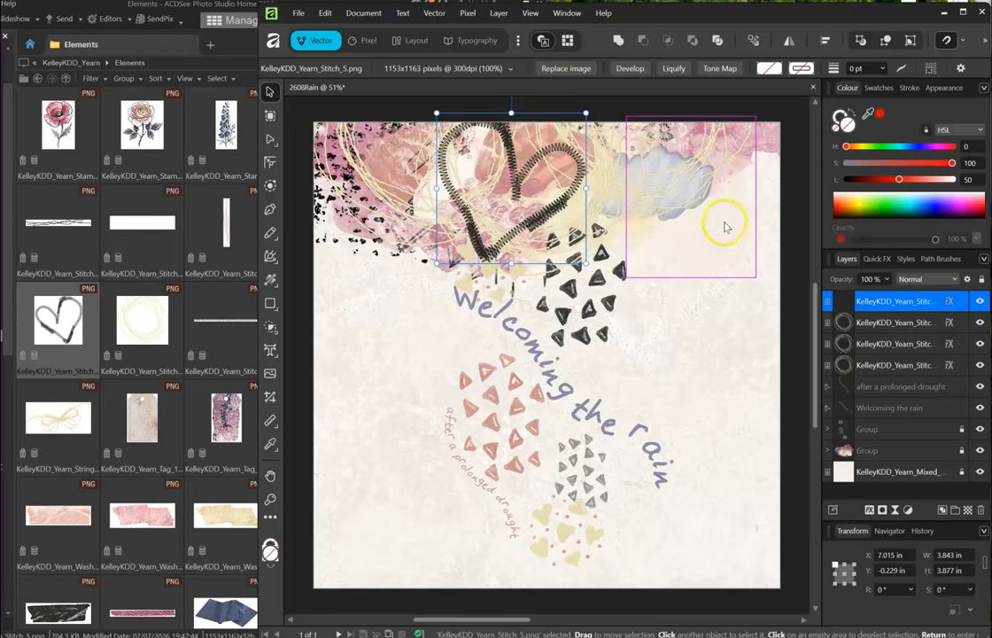
click(742, 299)
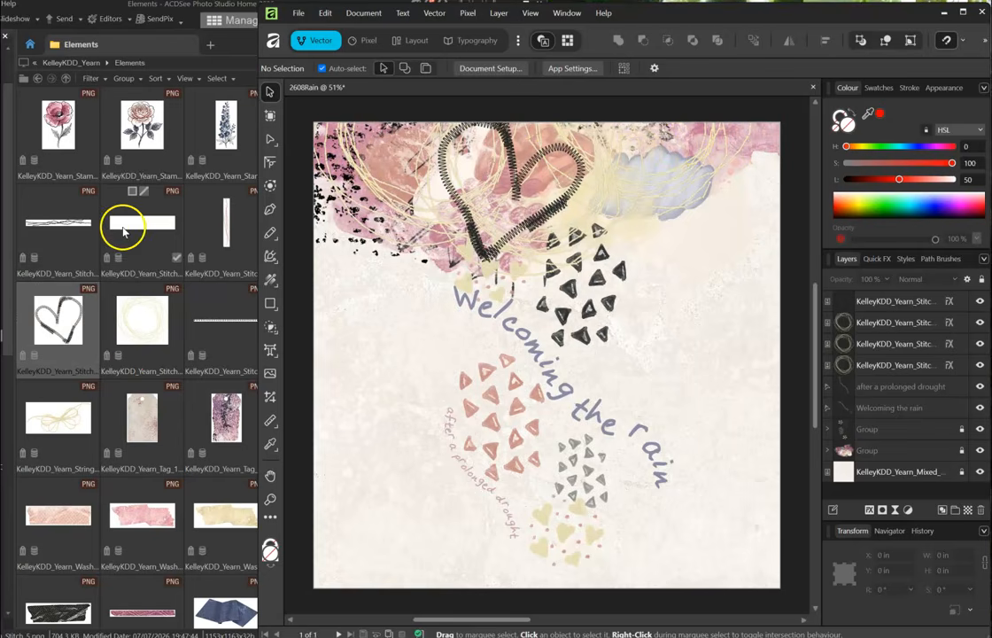
- Place the white Stitch_2 strip top-left and add a copy to its right rotated 180°
click(55, 226)
drag(135, 206, 432, 140)
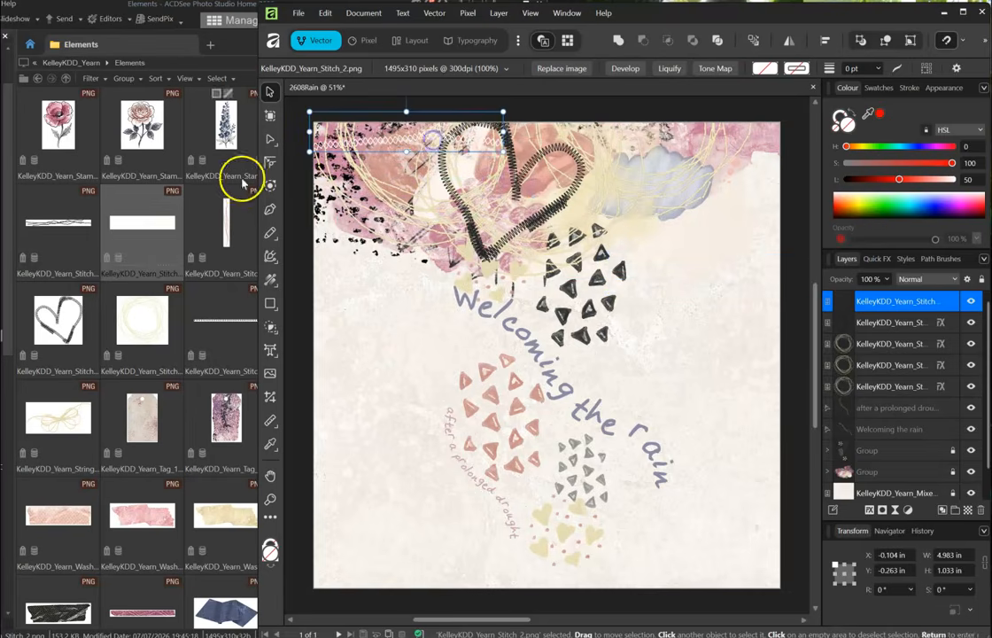
drag(397, 145, 554, 136)
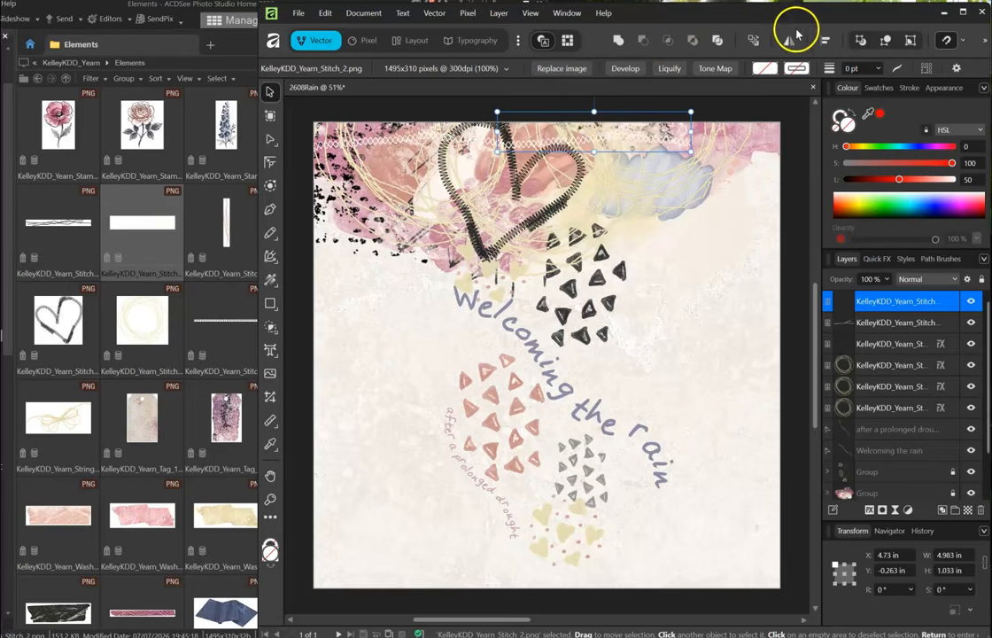
drag(593, 122, 602, 241)
drag(582, 151, 583, 148)
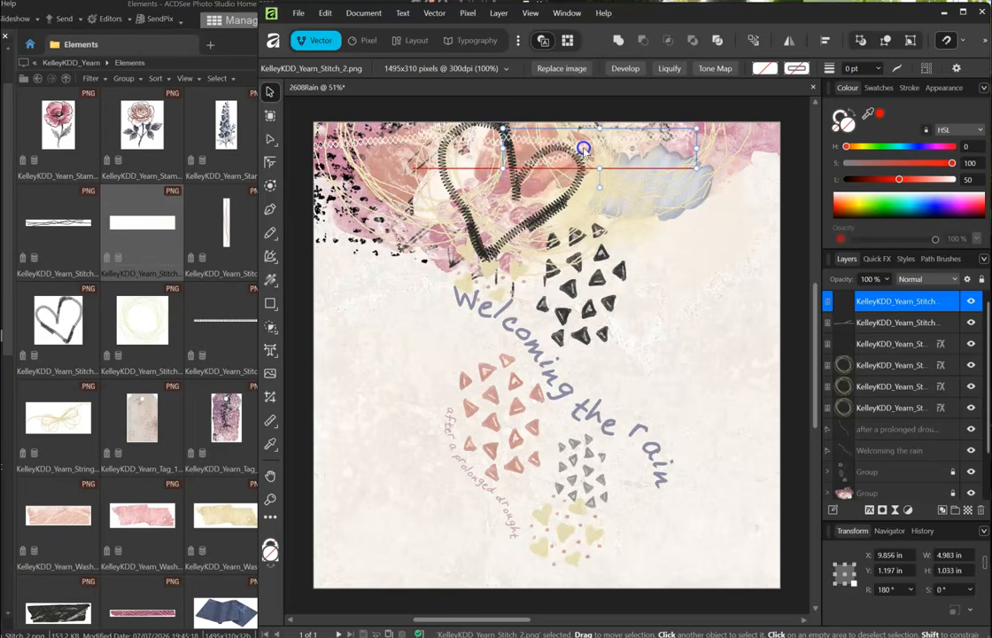
ctrl+scroll(580, 151, up, 5)
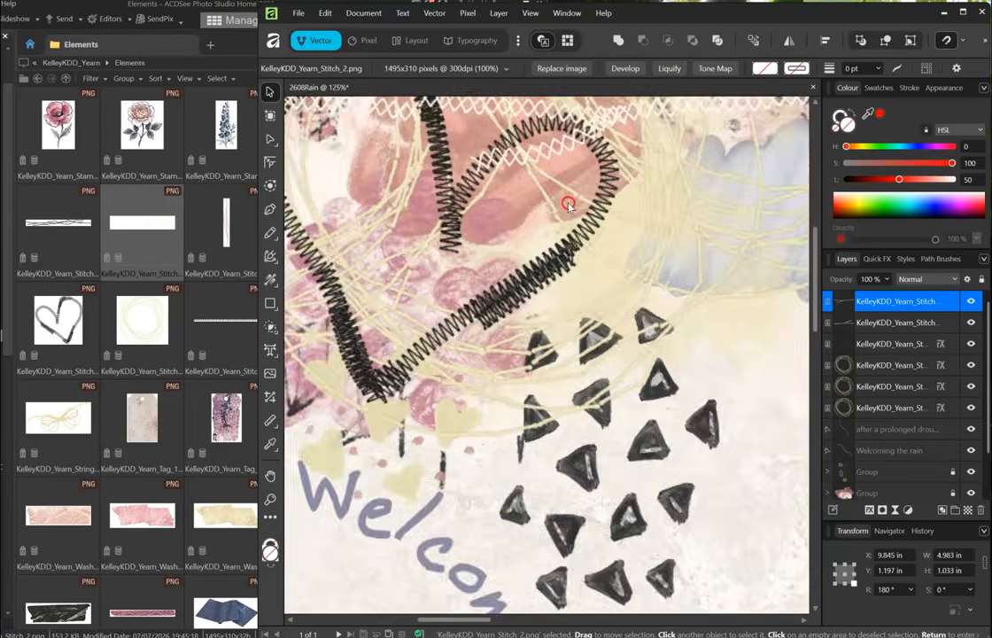
drag(514, 212, 512, 230)
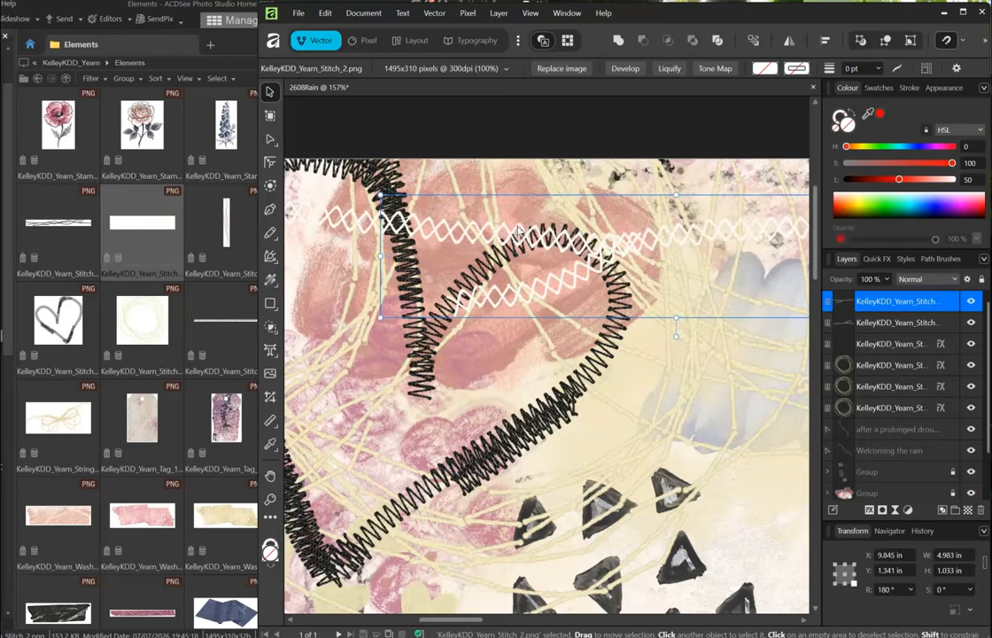
ctrl+scroll(518, 230, down, 6)
- Group the two stitch strips and copy the outer shadow effect onto the group
shift+click(866, 328)
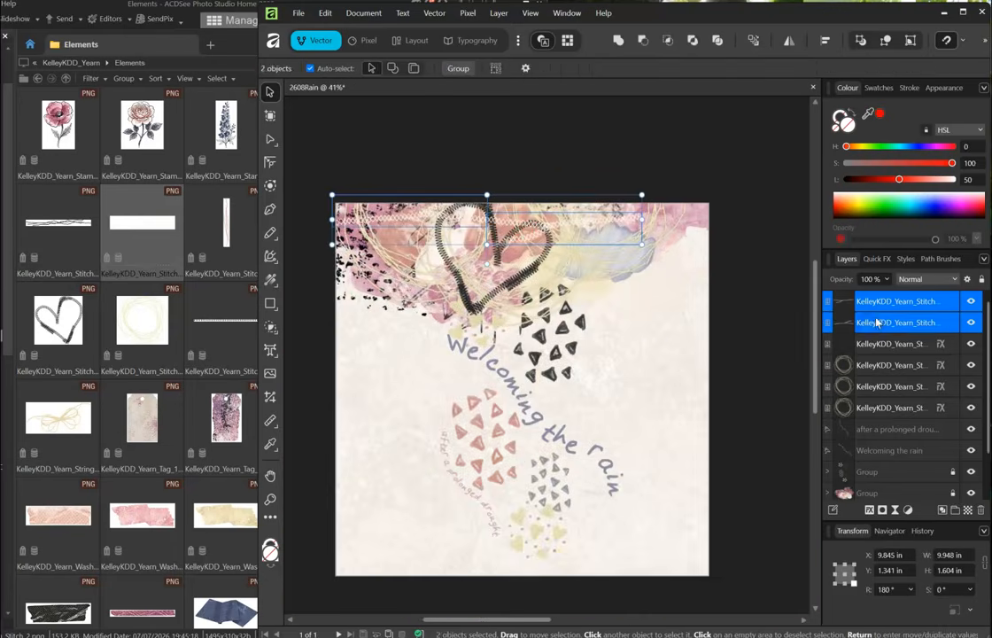
key(ctrl+g)
drag(941, 328, 938, 301)
drag(509, 225, 515, 221)
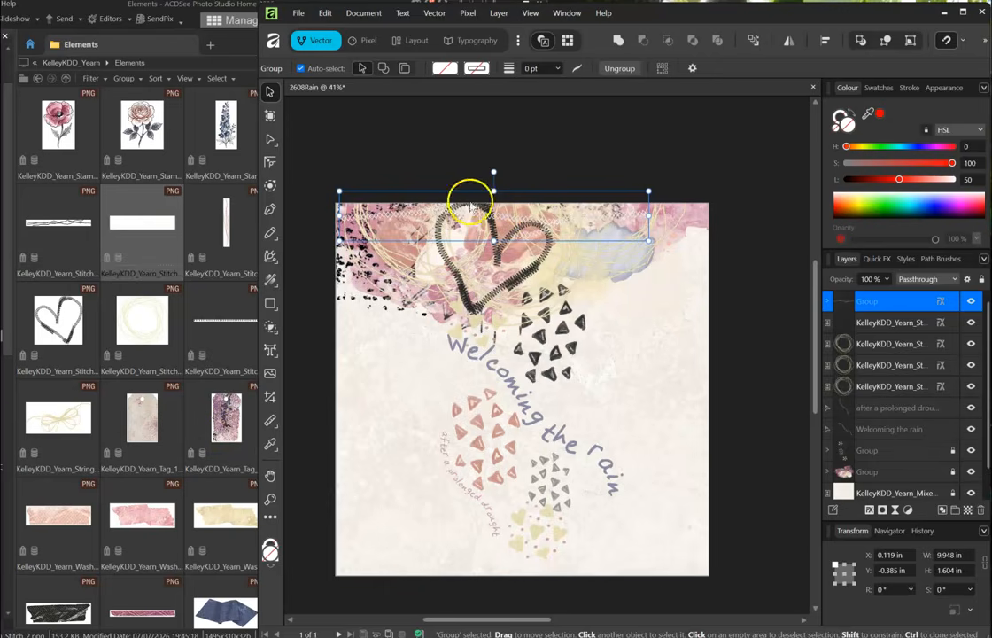
- Line the page's top edge with five washi tapes: two yellow, pink, navy, and pink striped
click(863, 326)
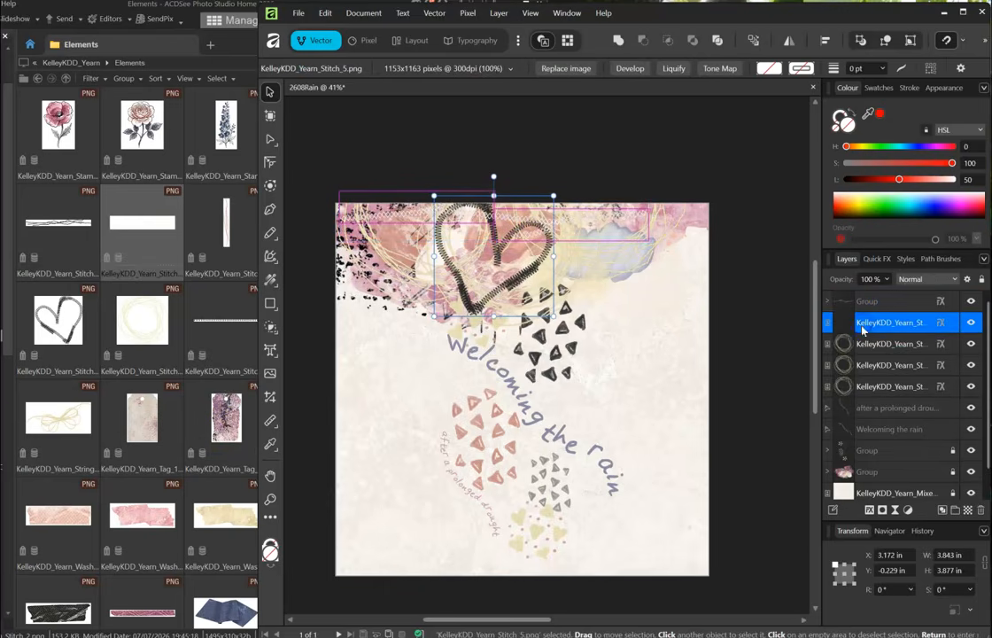
click(155, 303)
drag(225, 516, 388, 214)
drag(134, 507, 428, 221)
drag(223, 515, 449, 215)
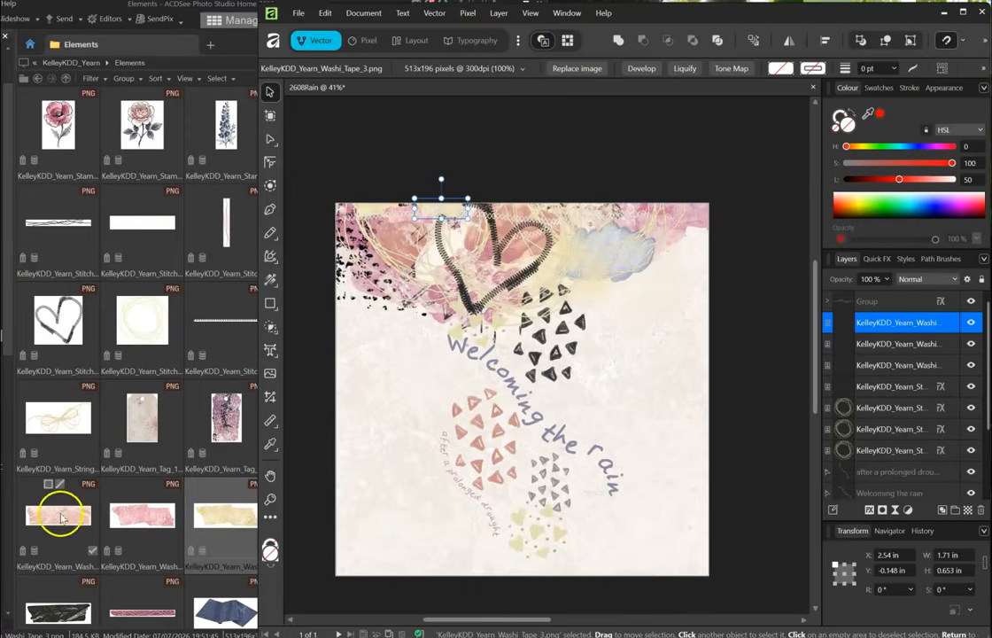
click(61, 515)
drag(228, 606, 422, 215)
drag(145, 573, 479, 218)
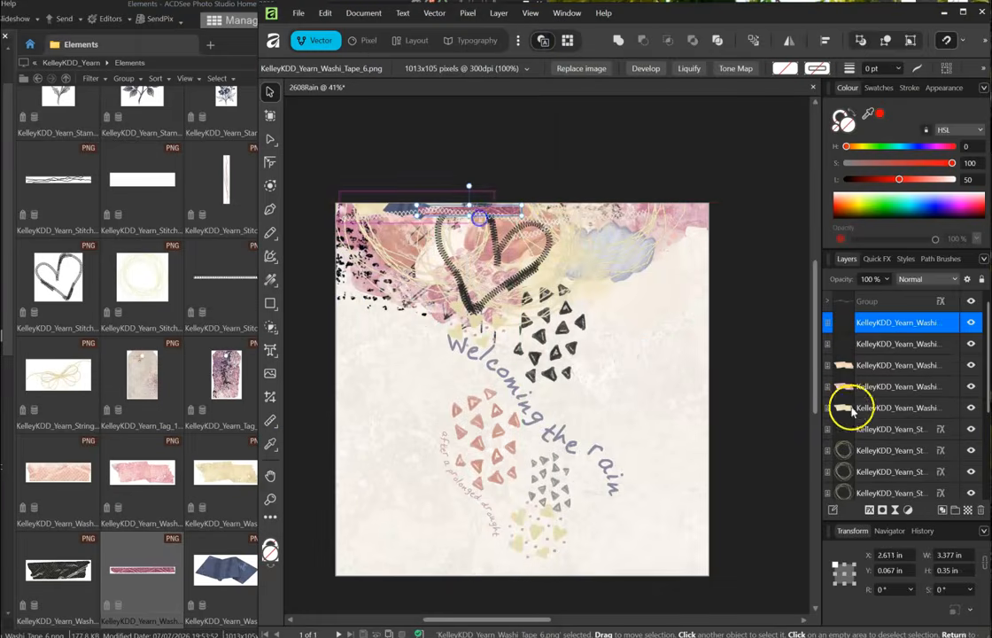
- Give the five washi tapes an outer shadow and group them
click(857, 426)
click(889, 340)
click(887, 320)
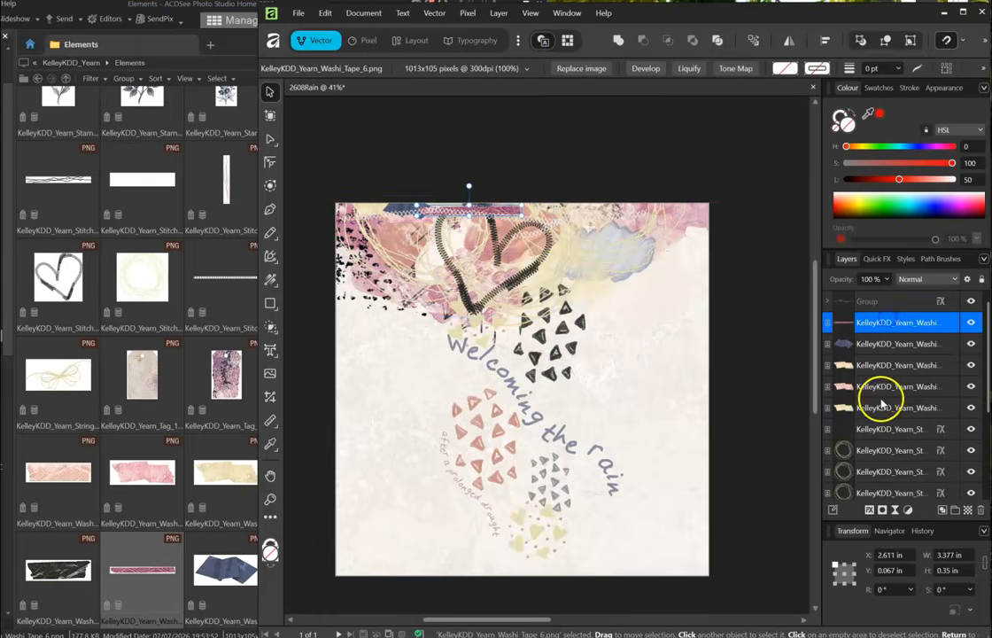
shift+click(881, 406)
click(869, 510)
click(204, 439)
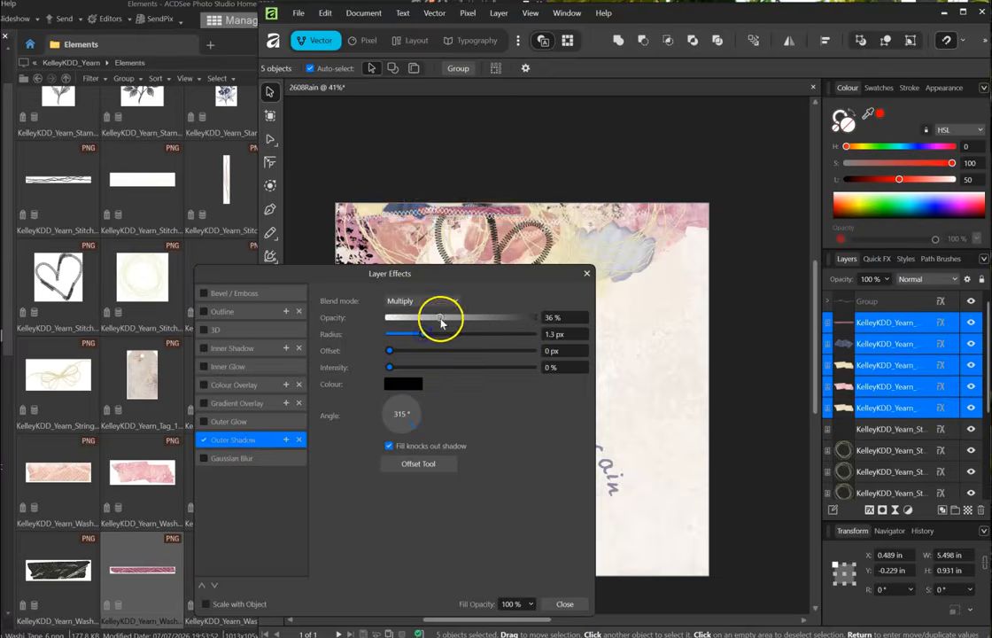
click(564, 603)
key(ctrl+g)
- Group the three yarn-circle wreath layers, then deselect everything
click(871, 365)
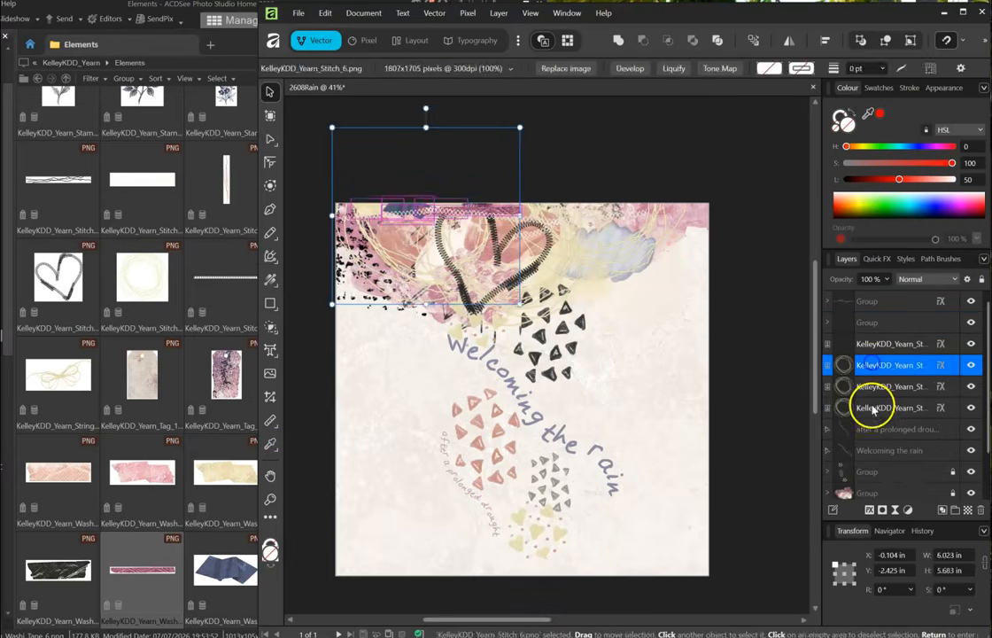
shift+click(876, 408)
key(ctrl+g)
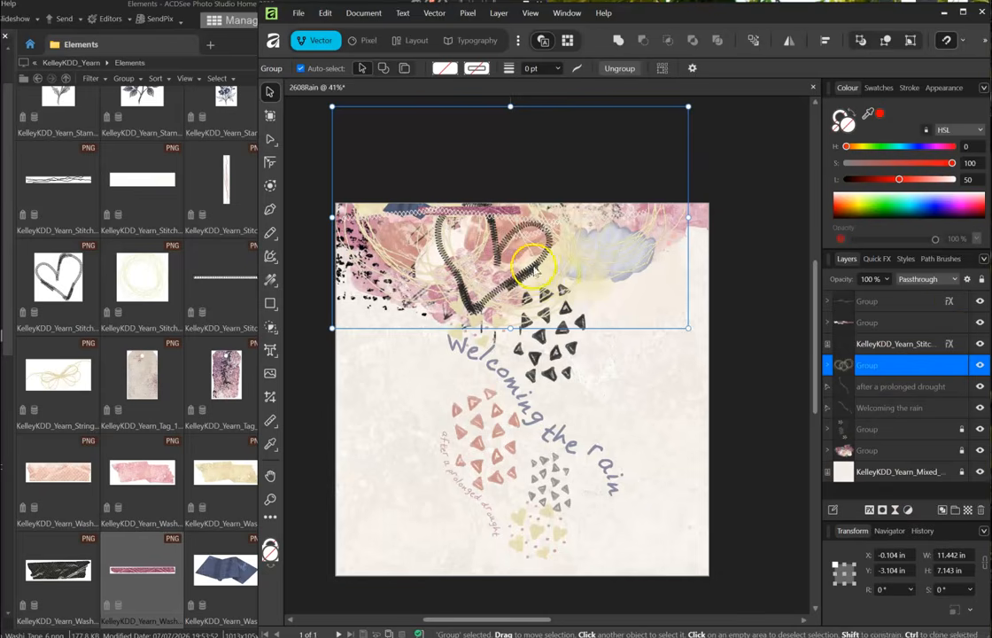
click(872, 301)
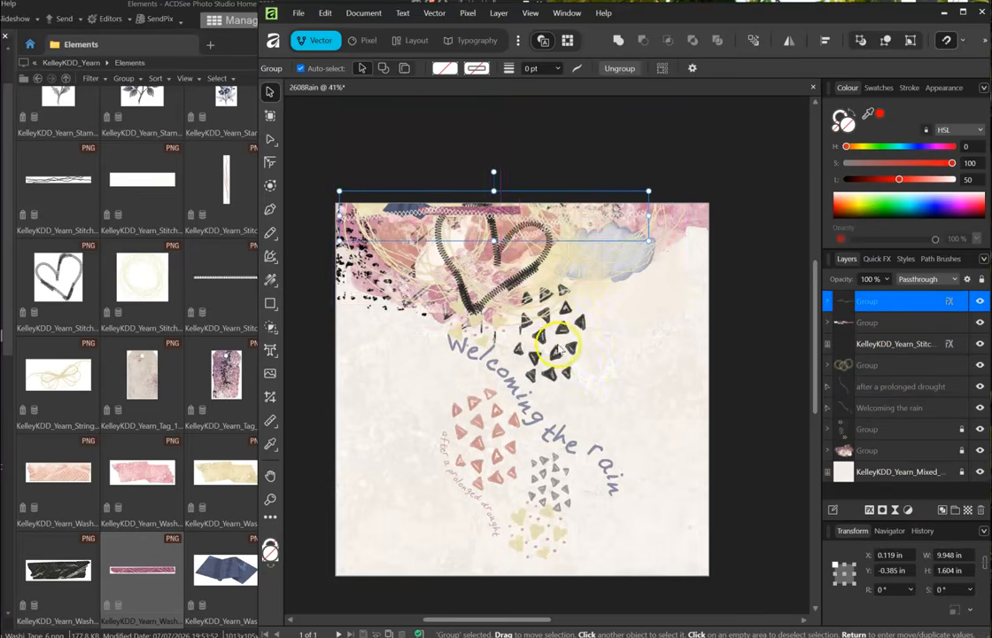
key(ctrl+d)
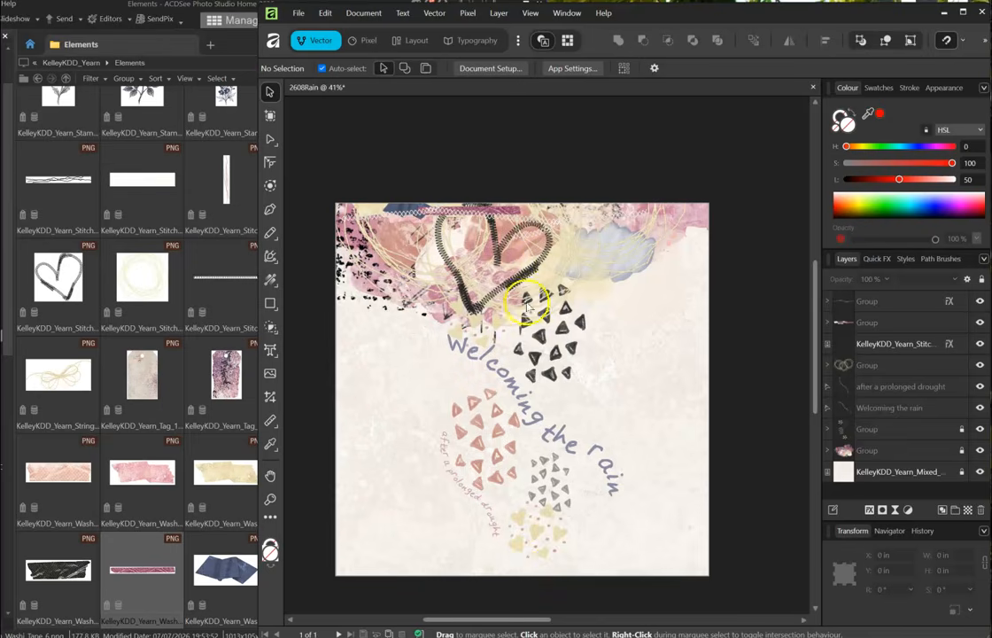
- Drag three dark bolts from the kit onto the page and spread them apart
click(160, 289)
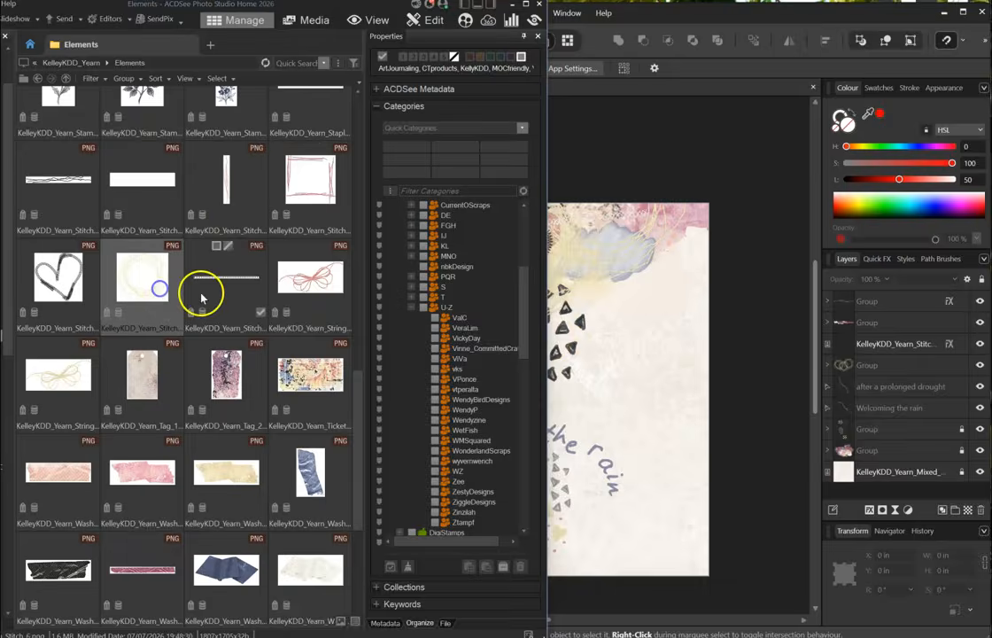
scroll(202, 298, up, 5)
scroll(202, 298, up, 3)
click(76, 122)
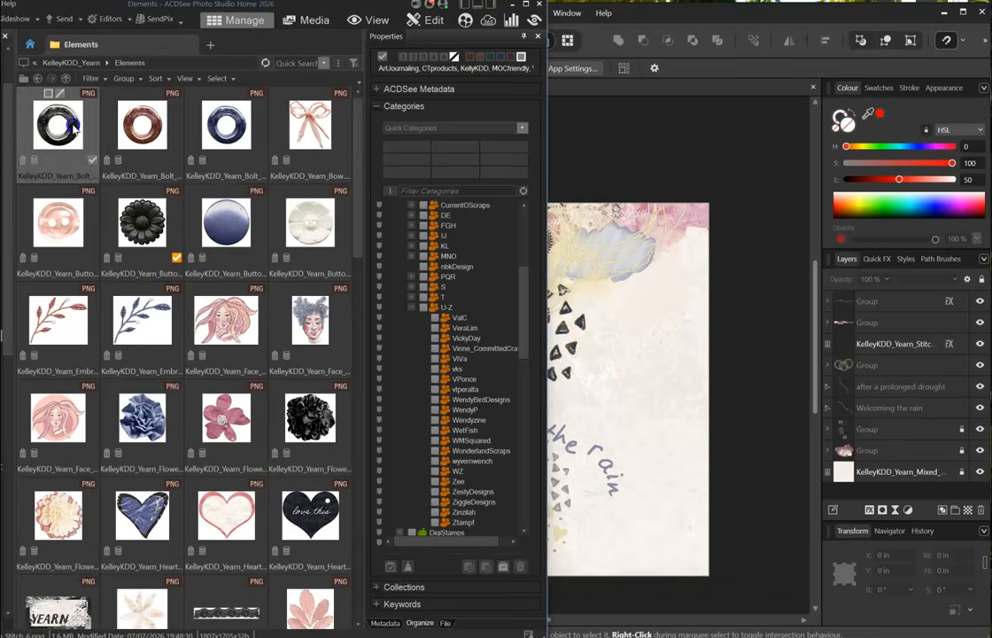
shift+click(223, 132)
drag(223, 132, 634, 351)
click(619, 384)
drag(618, 384, 651, 369)
- Place the blue button on the page and shrink it
click(144, 221)
click(257, 228)
drag(473, 412, 604, 431)
click(105, 226)
- Drag the three square bolts, including the red one, onto the page
scroll(222, 239, down, 5)
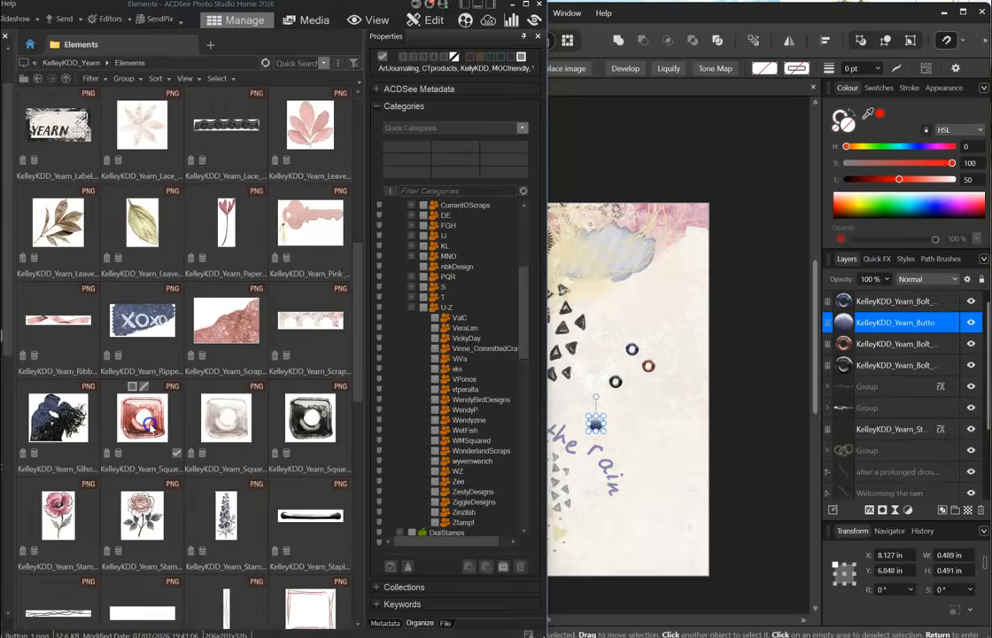
click(142, 423)
shift+click(279, 376)
drag(279, 376, 657, 409)
click(629, 427)
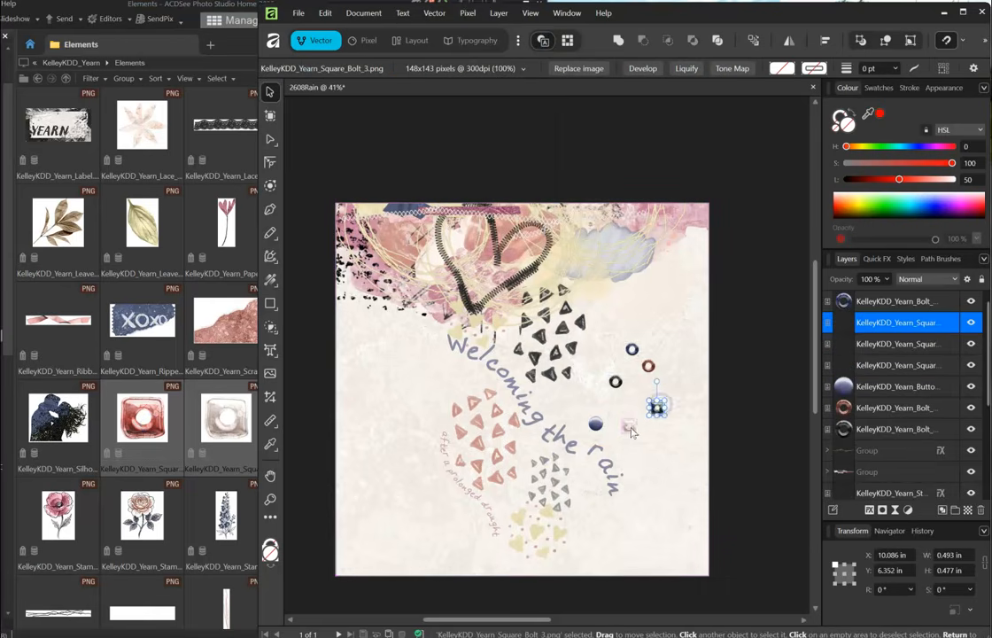
click(628, 428)
click(675, 356)
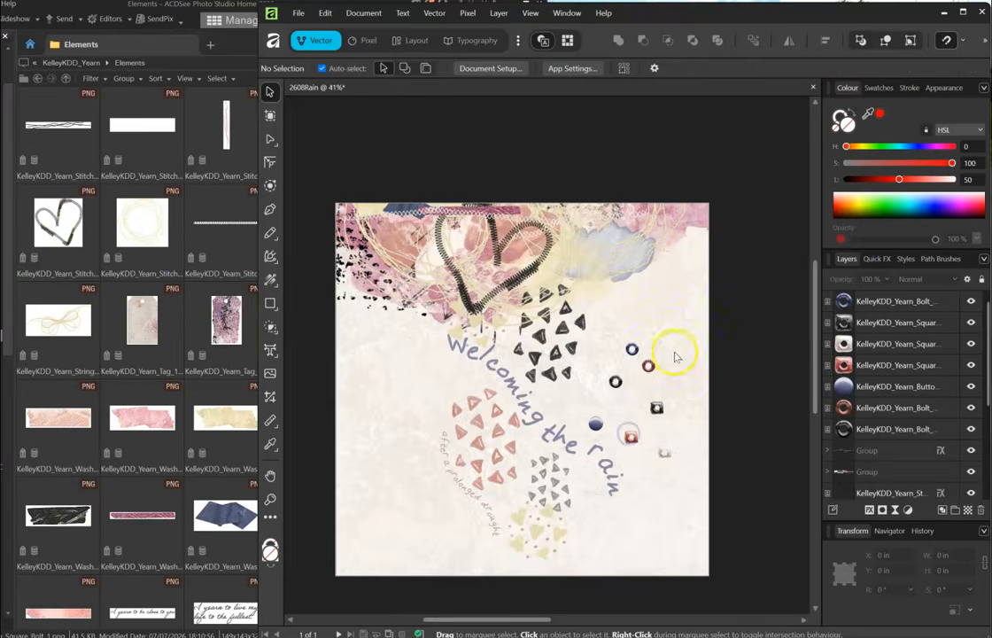
- Scatter the bolts and button among the triangle clusters, tilting the square bolts
drag(632, 351, 473, 414)
drag(663, 453, 542, 332)
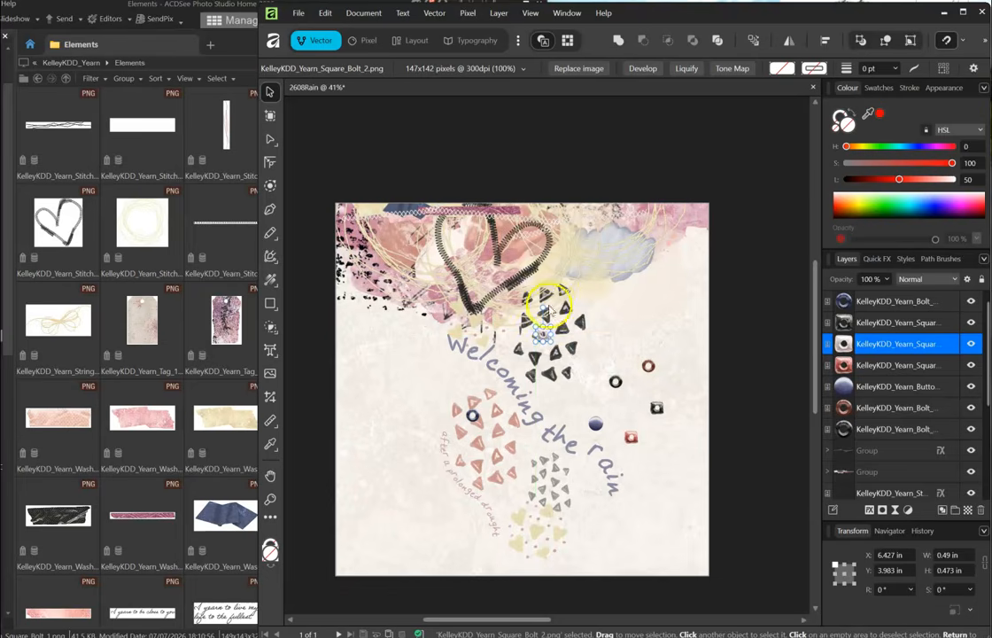
drag(615, 381, 498, 452)
drag(657, 409, 506, 493)
drag(634, 438, 564, 479)
drag(560, 450, 553, 392)
drag(651, 367, 566, 308)
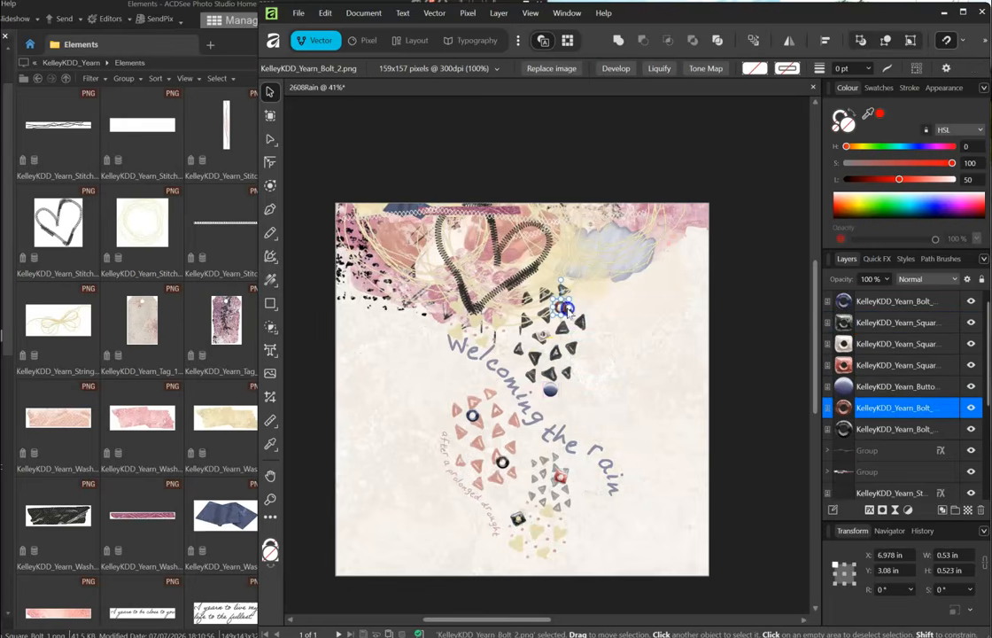
- Duplicate both bolts and move the copies down-left near the title and lower on the page
shift+click(883, 432)
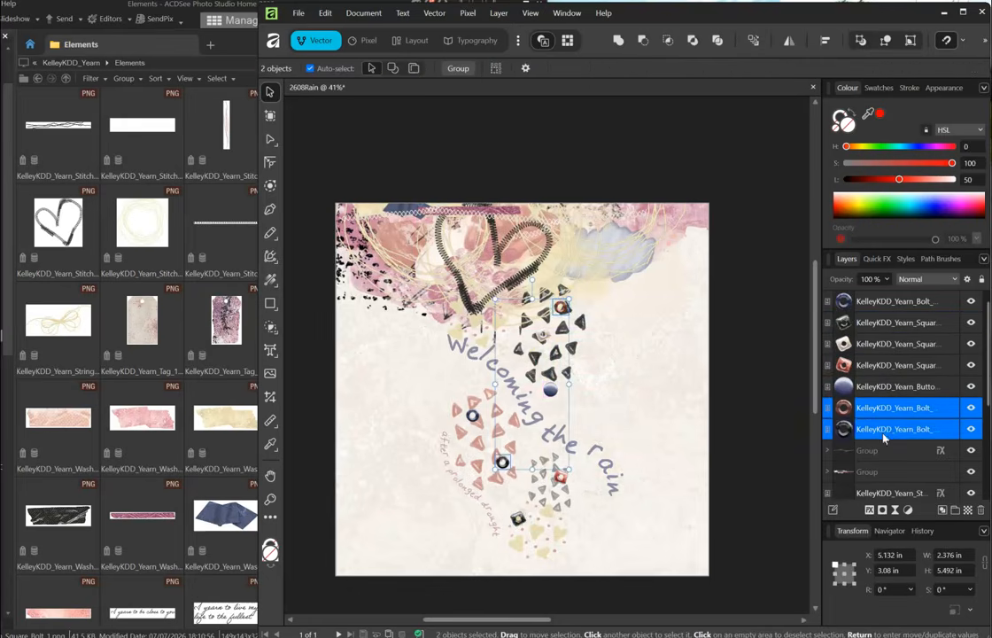
key(ctrl+j)
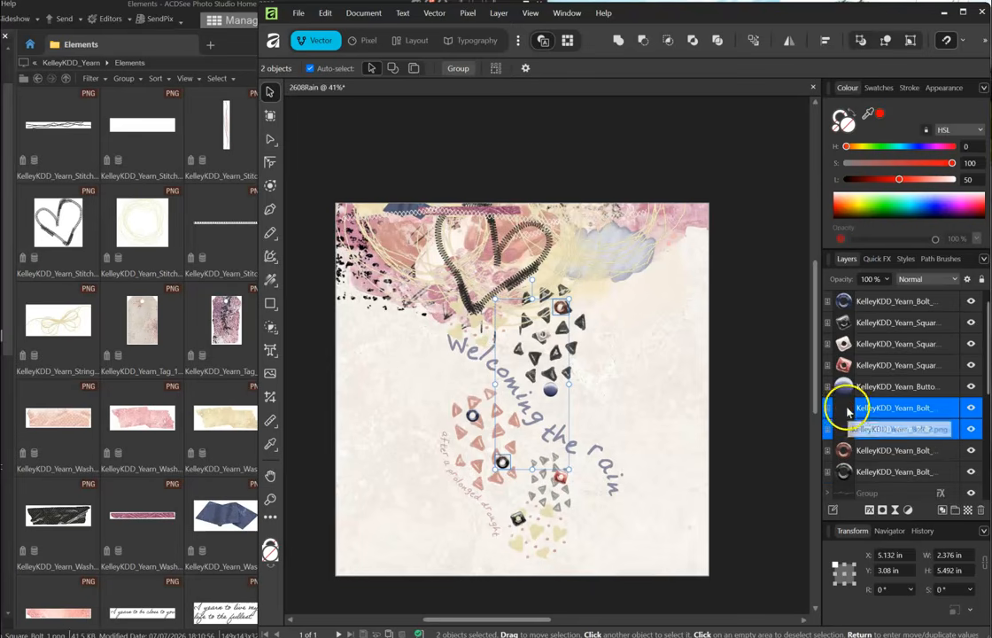
click(847, 412)
drag(561, 310, 456, 376)
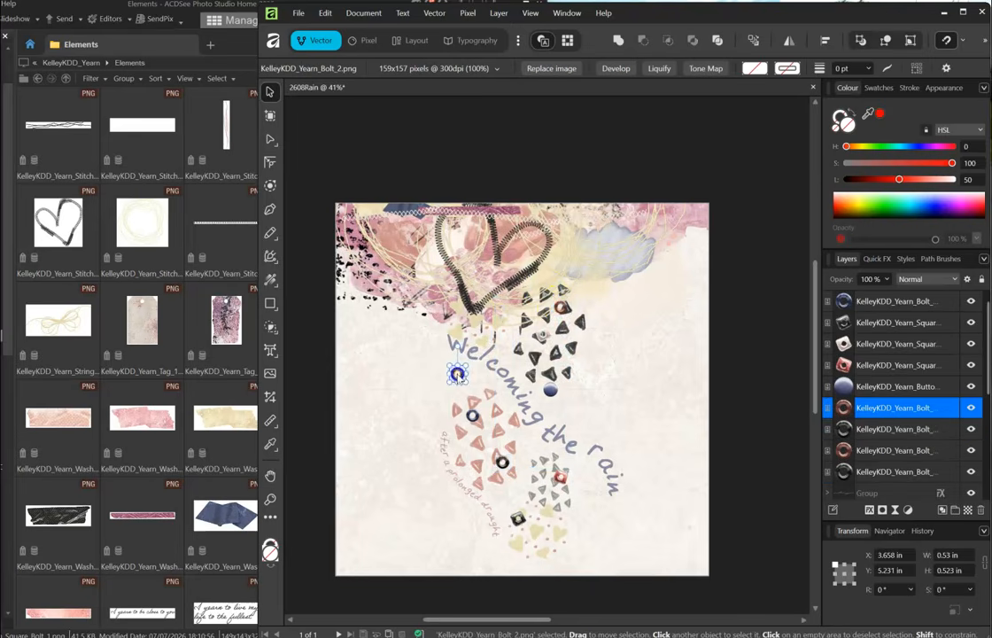
click(858, 426)
drag(502, 461, 560, 550)
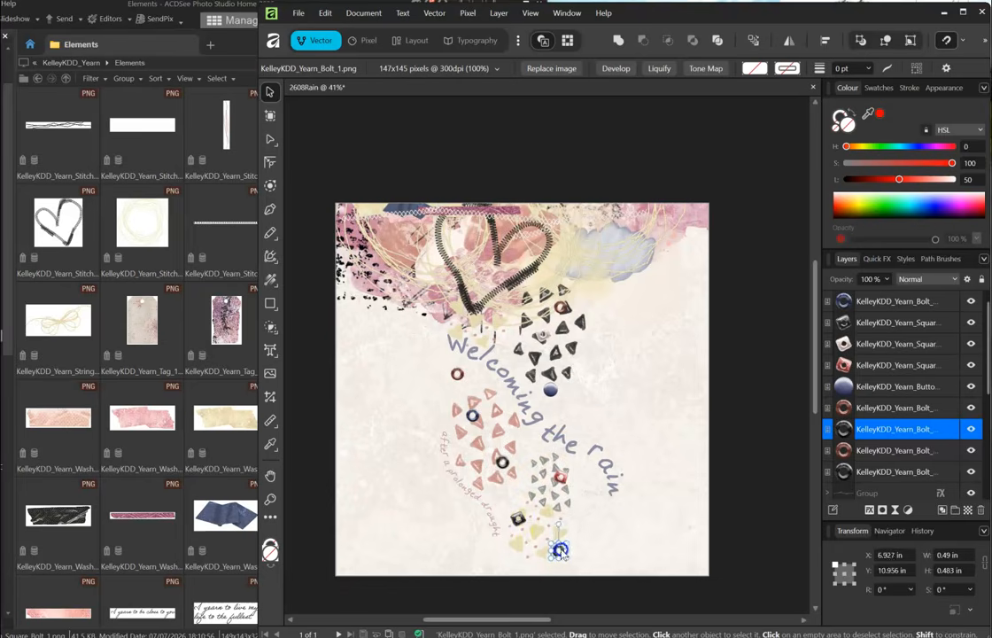
- Duplicate the square bolt and scatter three tilted copies, including on the lower triangle patch and beside the title
click(850, 345)
key(alt)
key(ctrl+j)
key(ctrl+j)
key(ctrl+j)
drag(543, 335, 498, 432)
drag(487, 407, 509, 395)
click(848, 364)
drag(543, 335, 531, 489)
click(847, 386)
drag(542, 335, 571, 411)
- Duplicate the brown ring bolt and place the copy near the page bottom
click(844, 407)
click(849, 364)
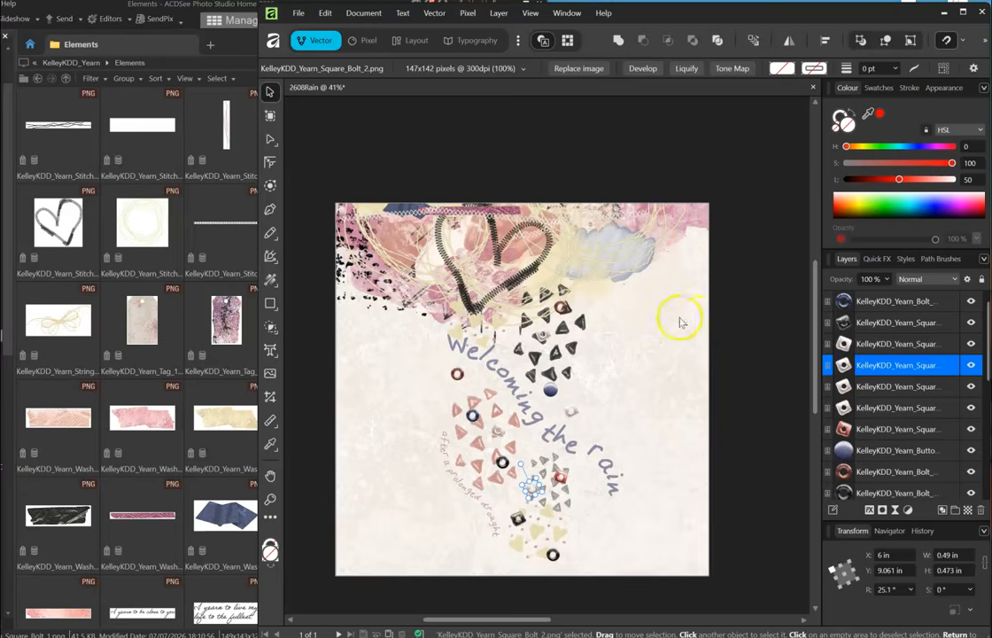
click(561, 477)
click(457, 374)
key(ctrl+j)
drag(457, 374, 455, 525)
- Duplicate the red square bolt toward the bottom and shift another bolt beside the black triangles
click(563, 481)
key(ctrl+j)
drag(564, 483, 492, 561)
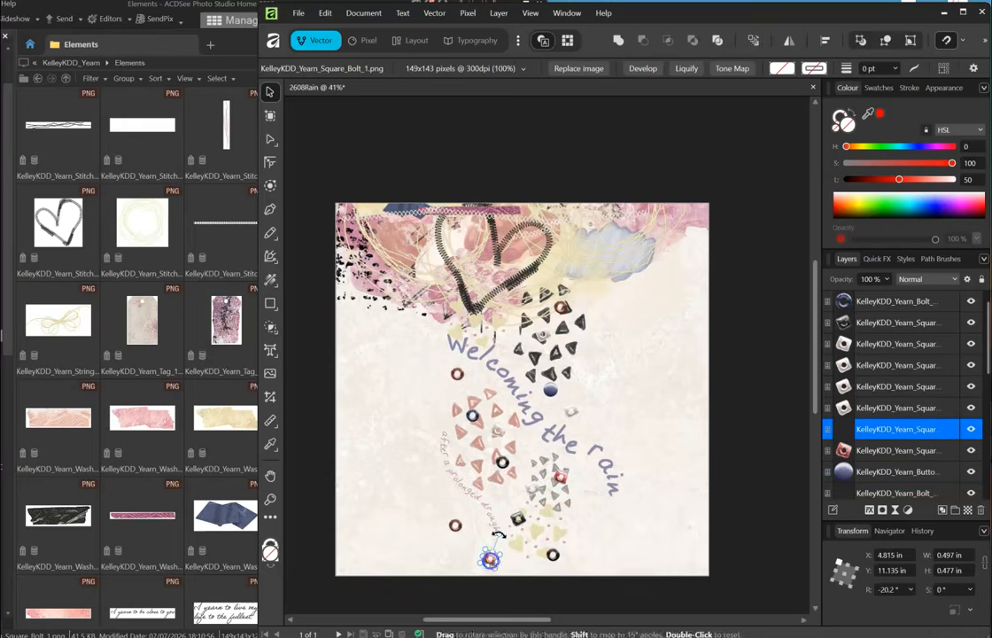
drag(562, 311, 509, 317)
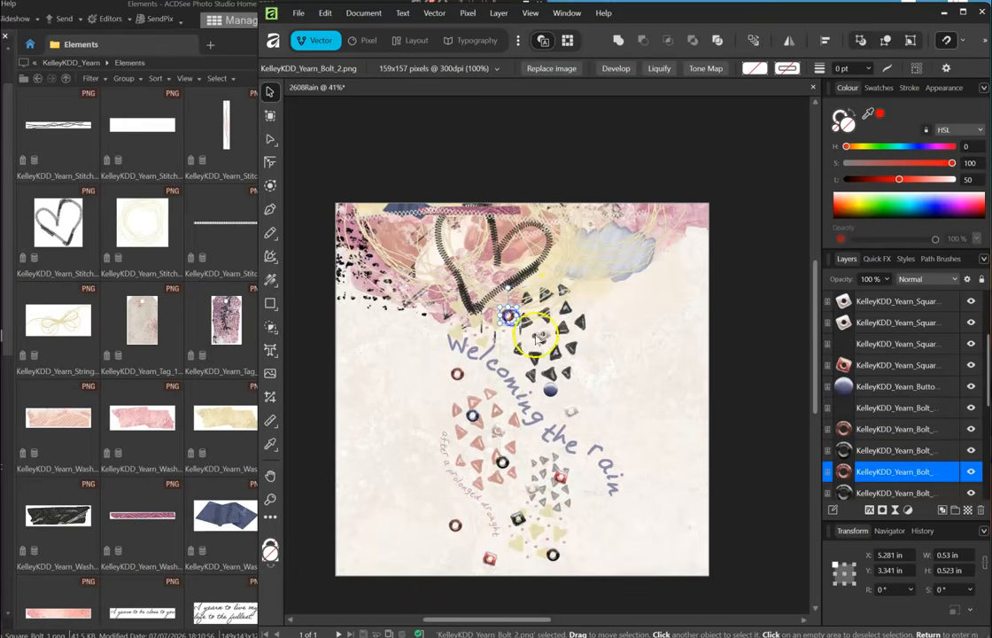
scroll(870, 310, up, 2)
click(872, 337)
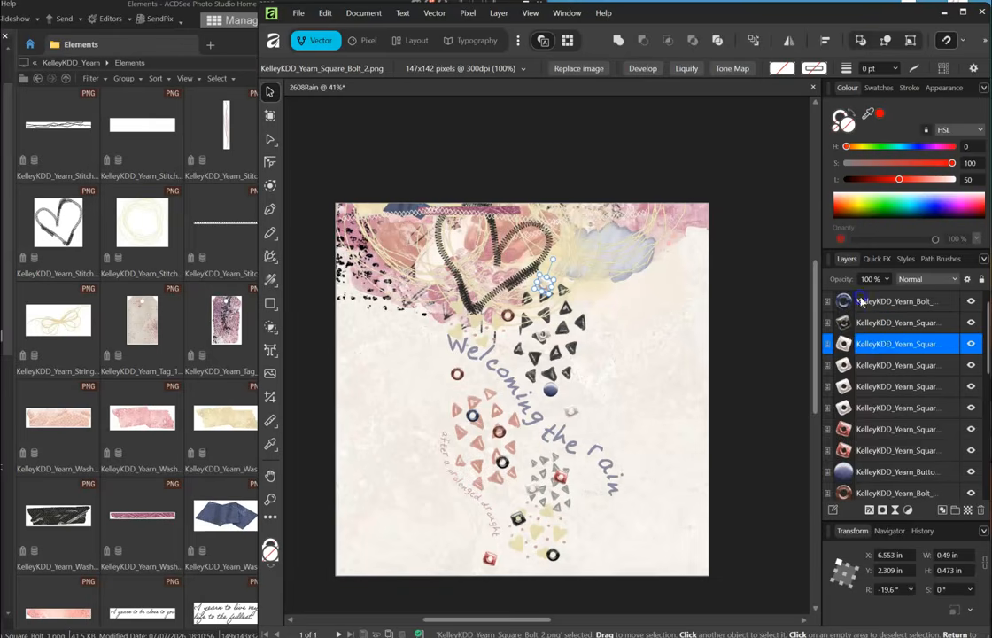
scroll(860, 302, down, 3)
- Give all the selected bolts an outer shadow cast straight down at 270°
shift+click(870, 324)
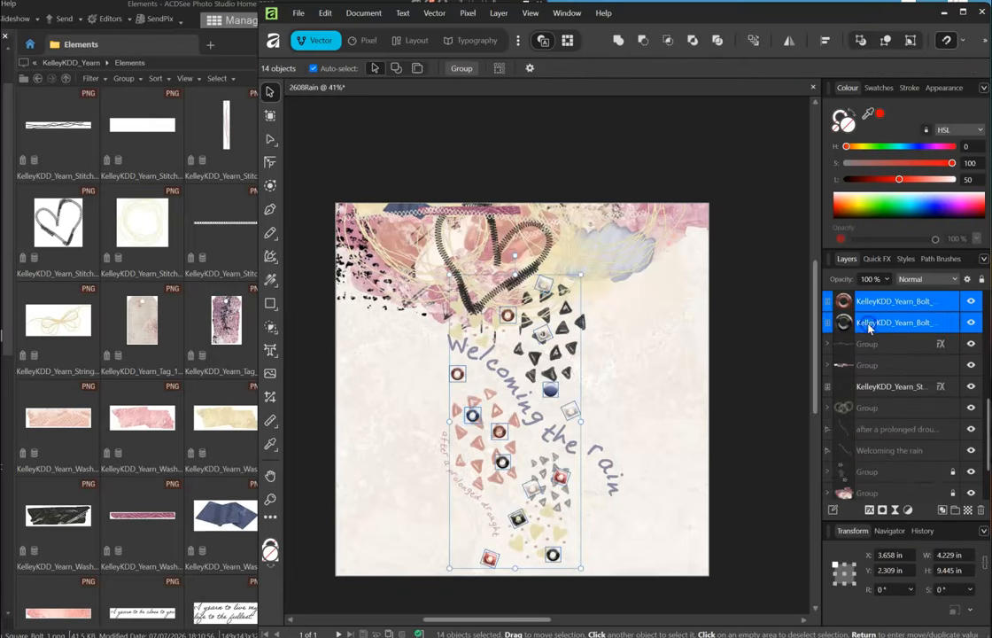
click(877, 510)
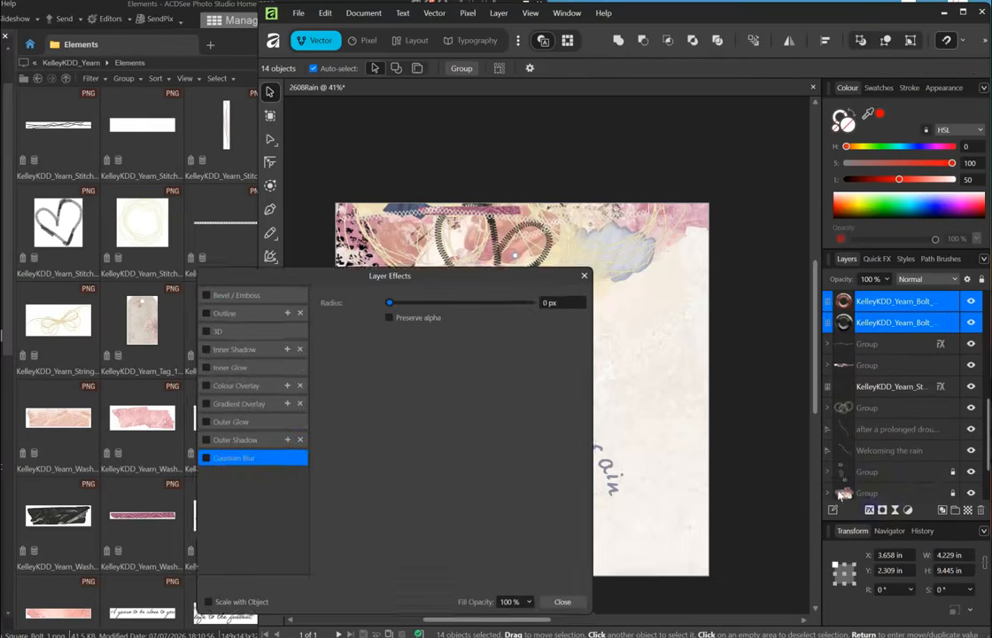
drag(358, 305, 184, 197)
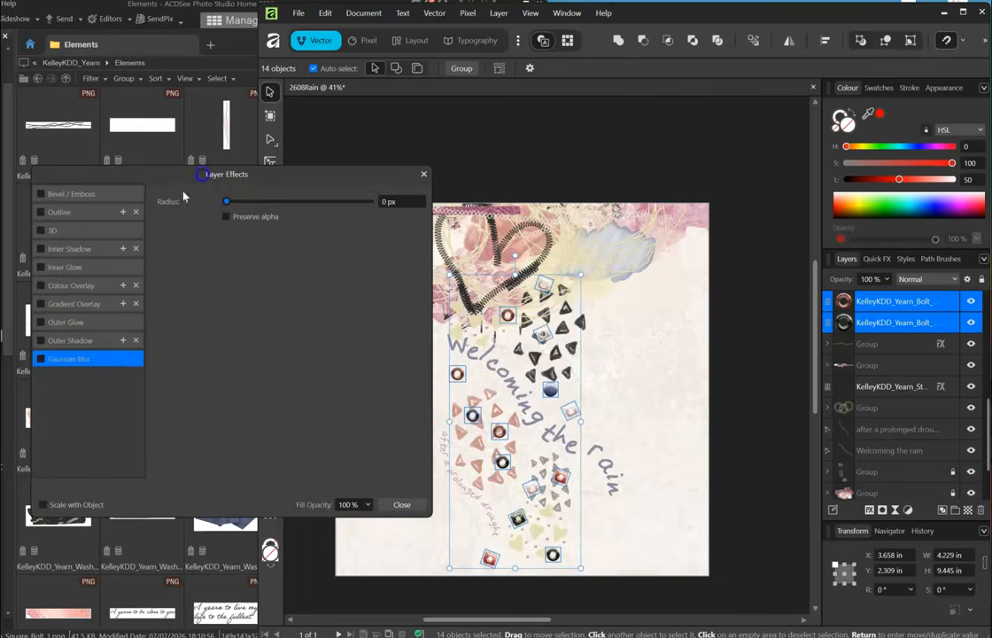
click(41, 341)
click(278, 236)
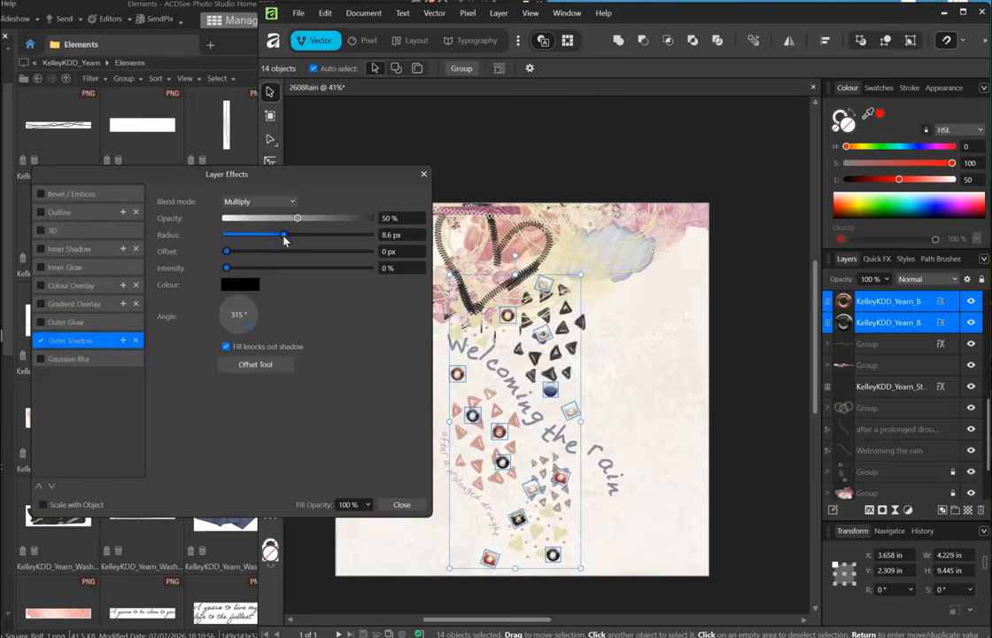
click(257, 251)
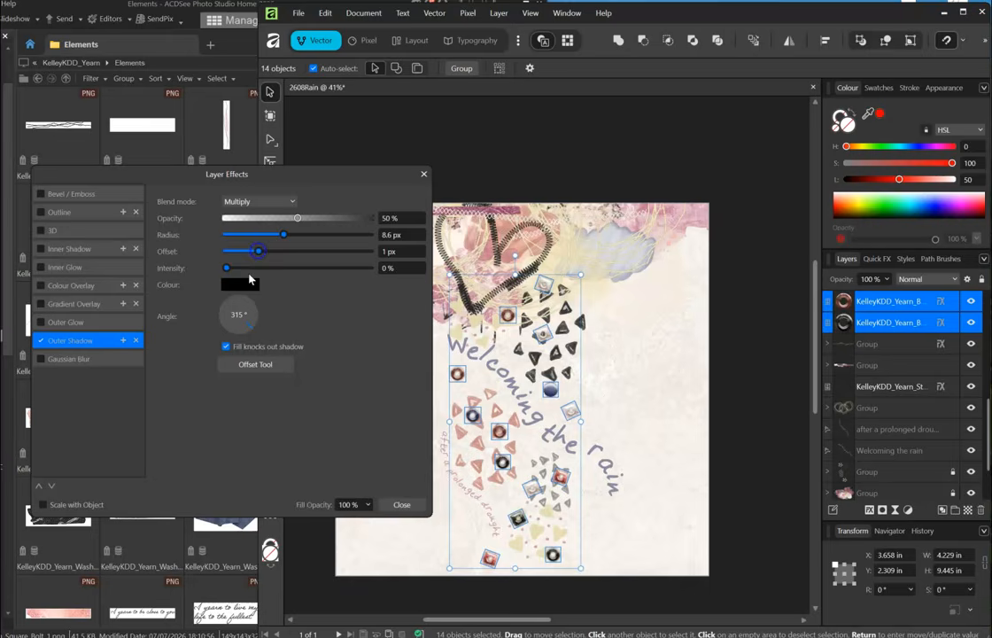
click(234, 334)
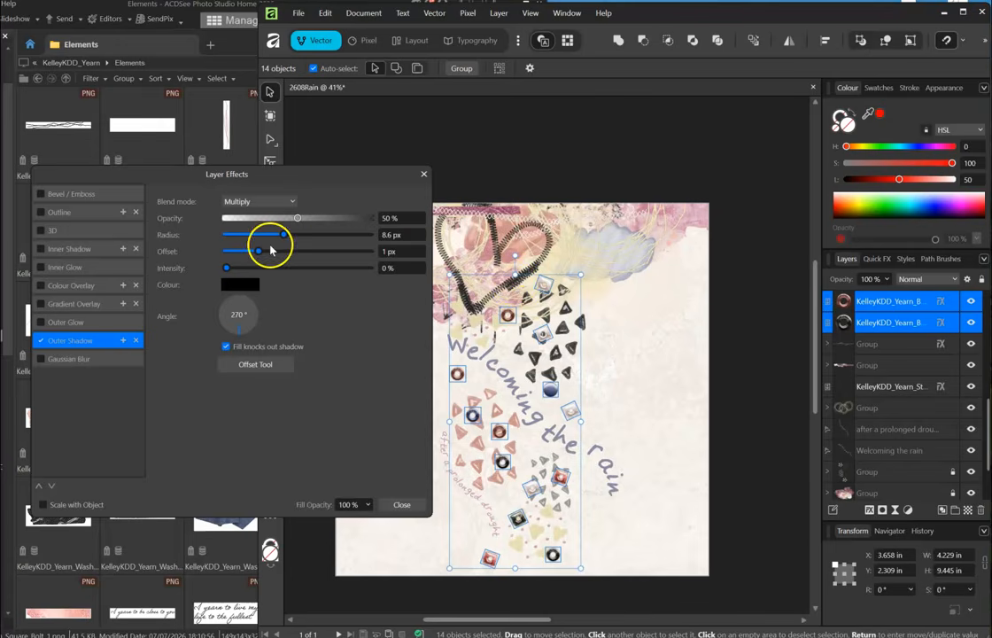
- Finalize the shadow at 12.5 px radius and 3.8 px offset, then group the bolt layers
drag(296, 231, 268, 253)
click(401, 504)
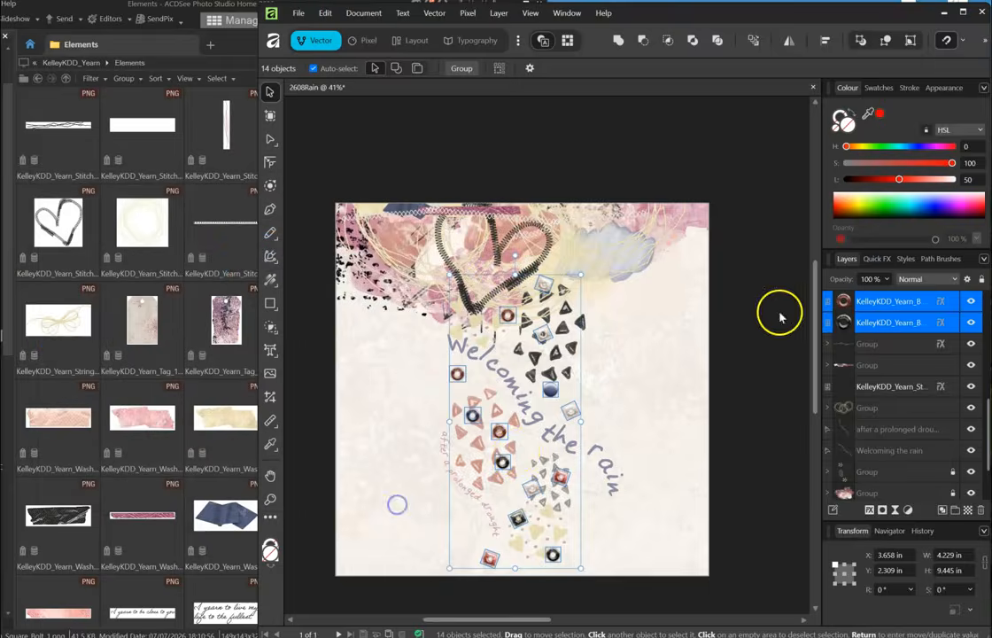
right_click(955, 336)
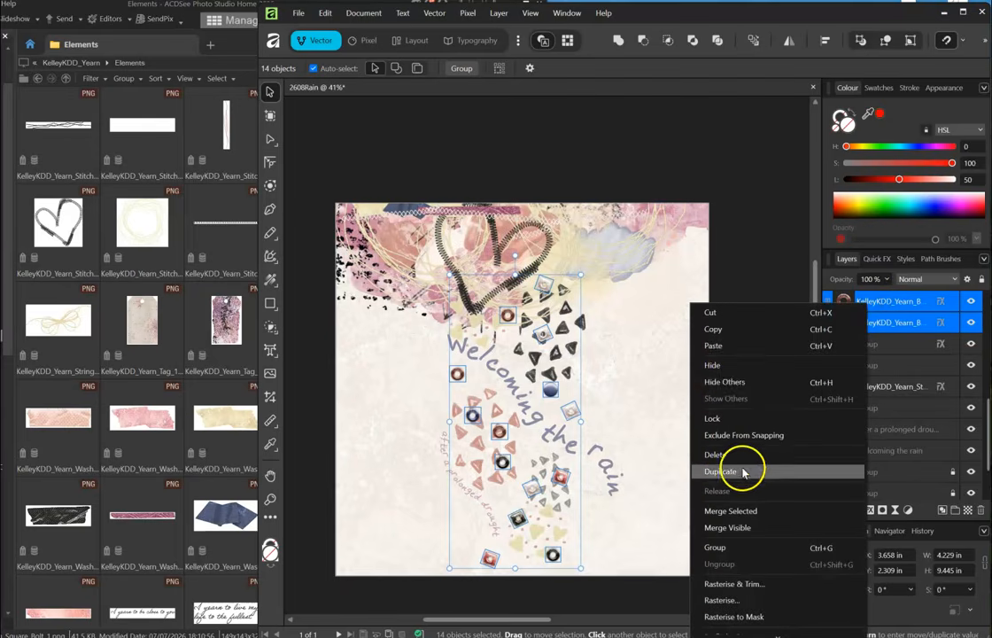
click(722, 549)
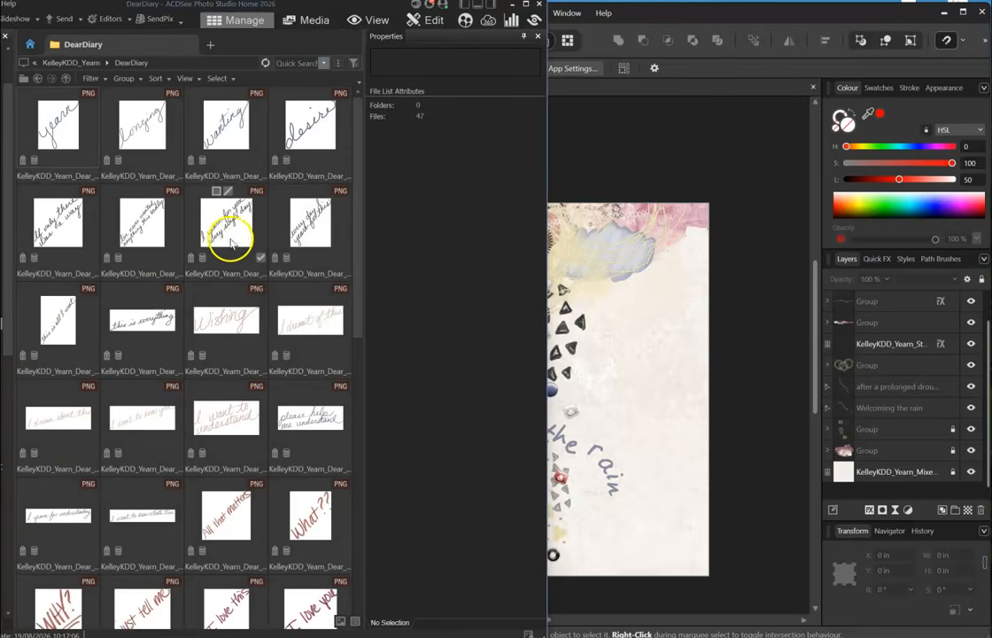
- Drag Dear_Diary_36.png onto the page, shrink it to 2.91 in wide and rotate it -84.9°
scroll(194, 216, down, 3)
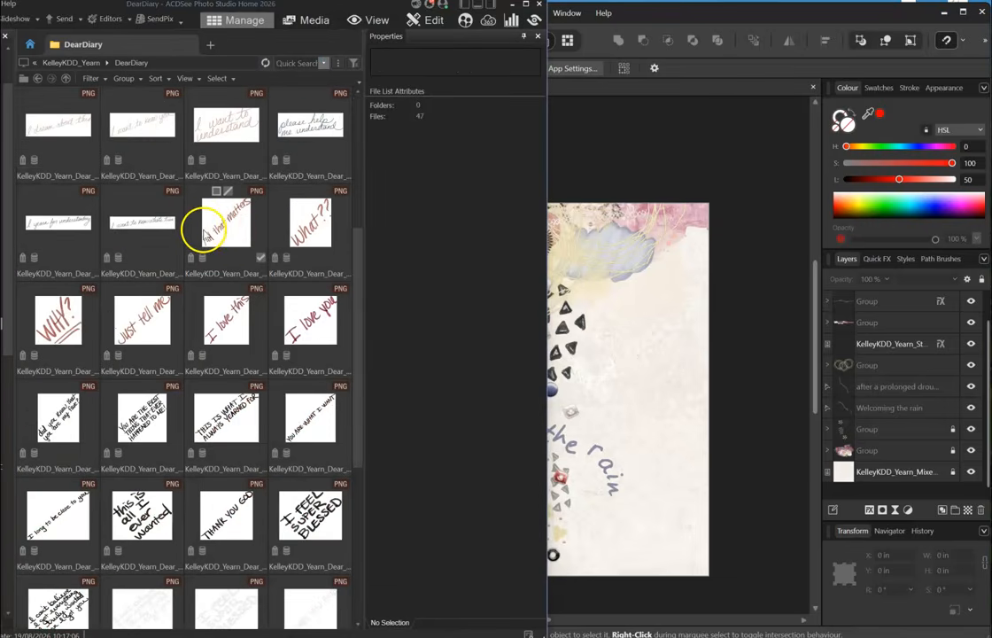
scroll(205, 228, down, 3)
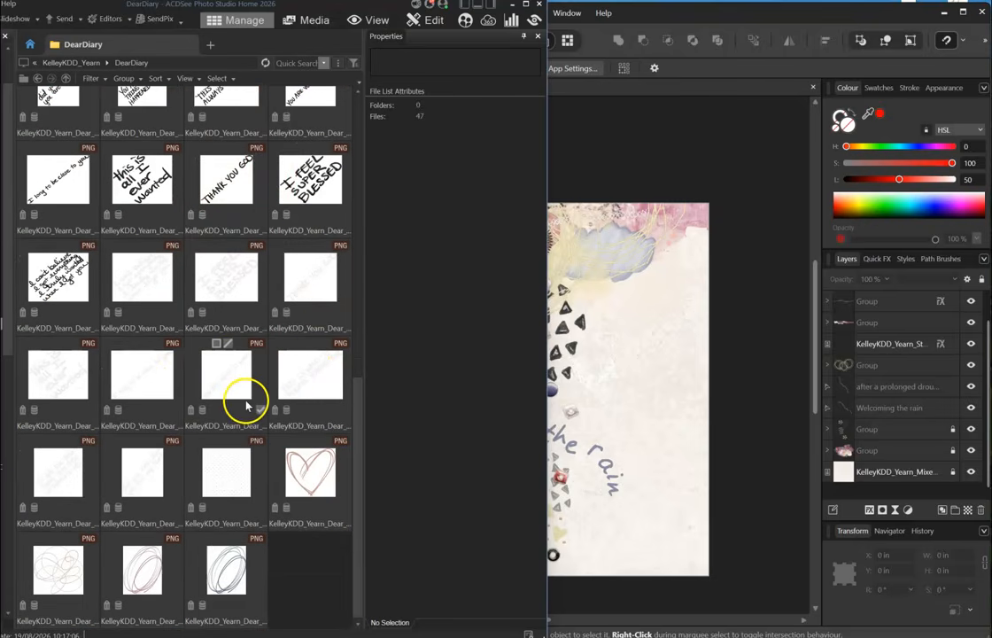
click(303, 277)
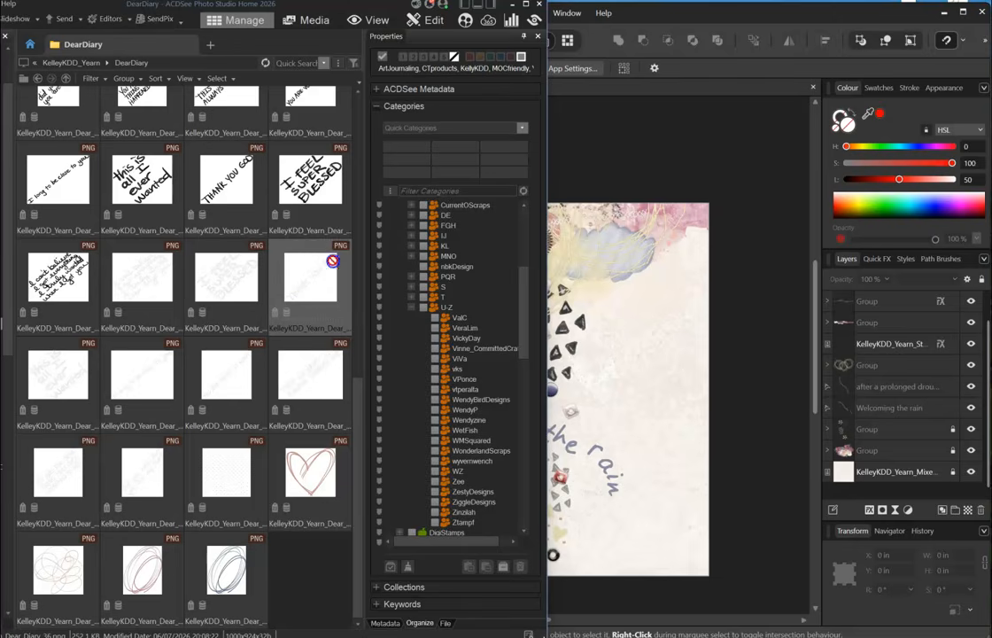
drag(644, 251, 618, 261)
drag(670, 198, 653, 206)
drag(635, 257, 417, 269)
drag(405, 202, 406, 283)
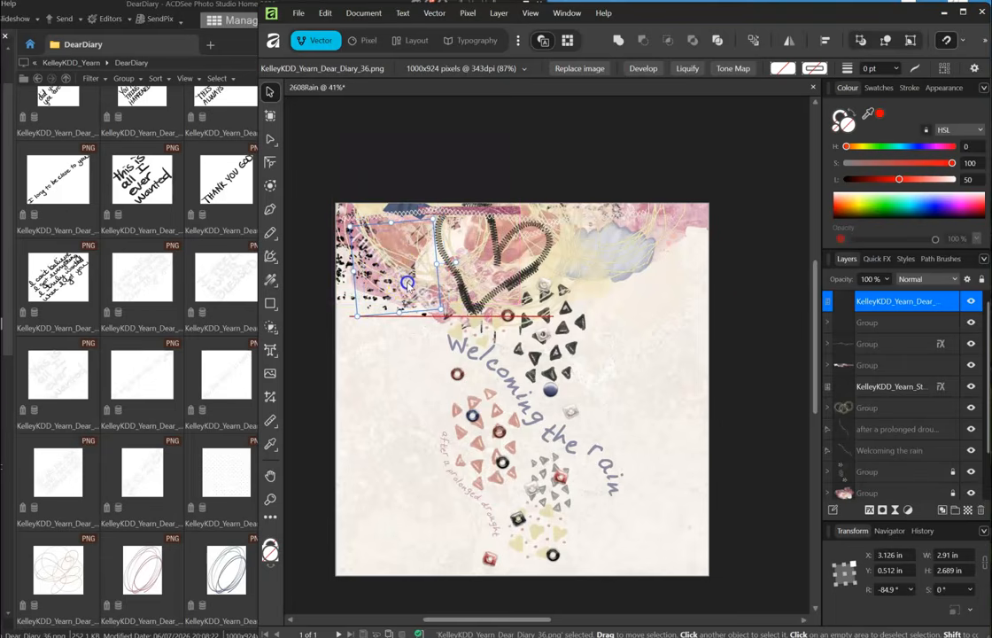
- Set the word-art layer to Colour Dodge blending and raise it above the bolt group
drag(846, 300, 828, 416)
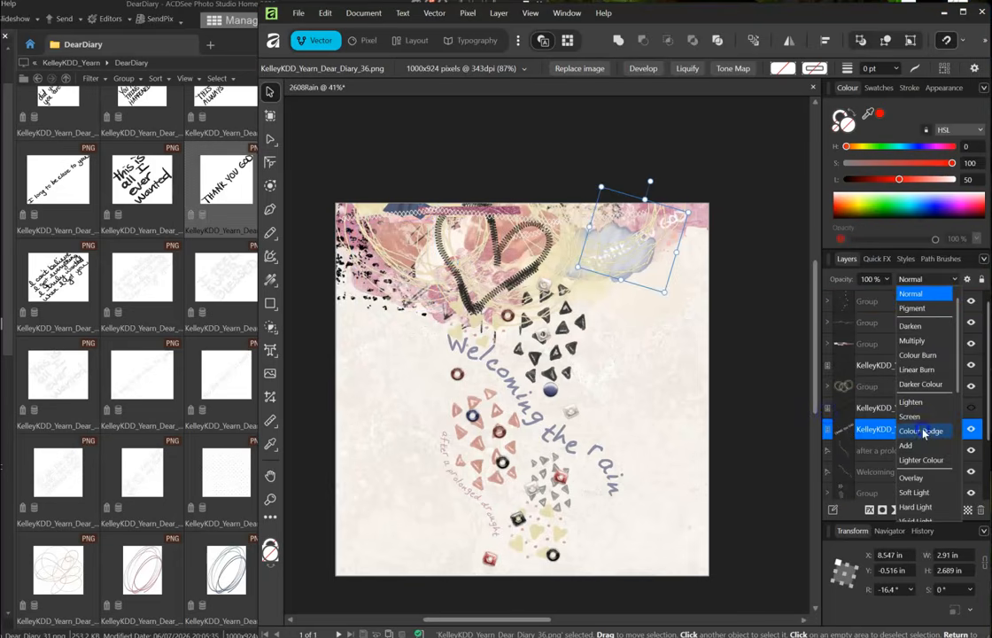
click(921, 430)
click(753, 414)
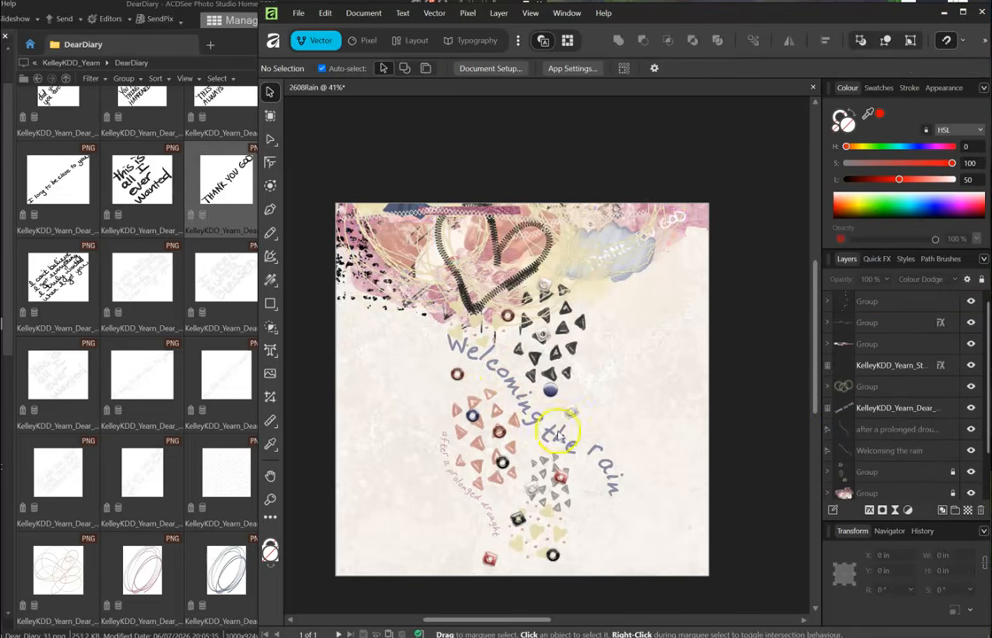
click(848, 409)
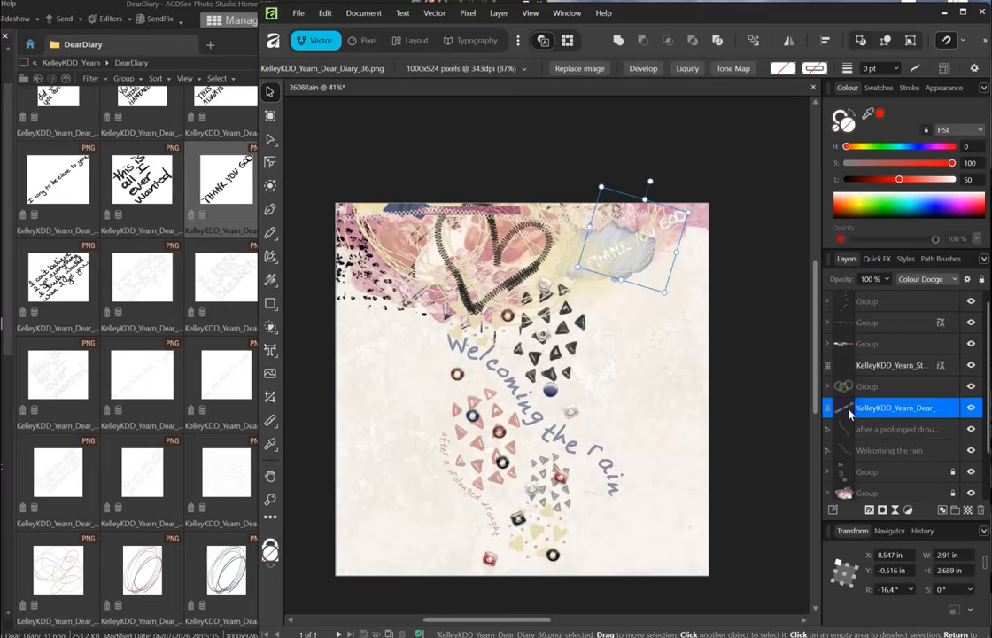
drag(848, 409, 846, 379)
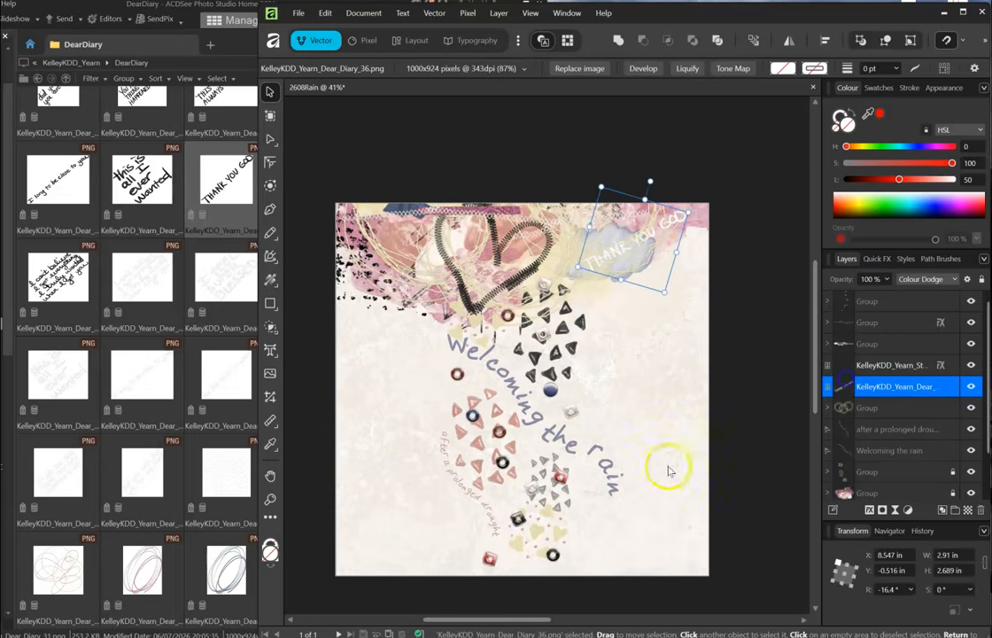
click(659, 377)
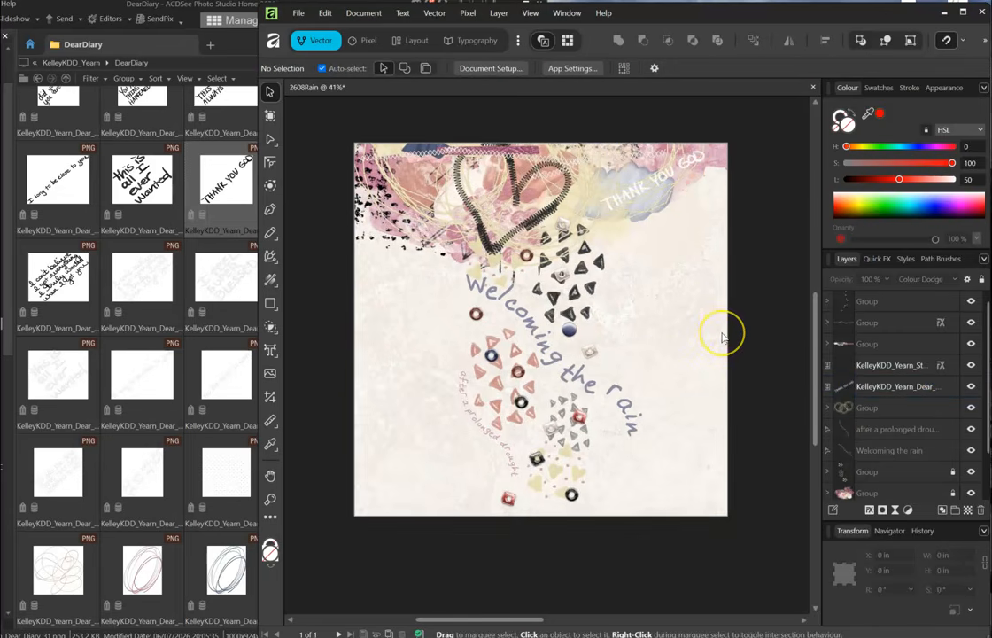